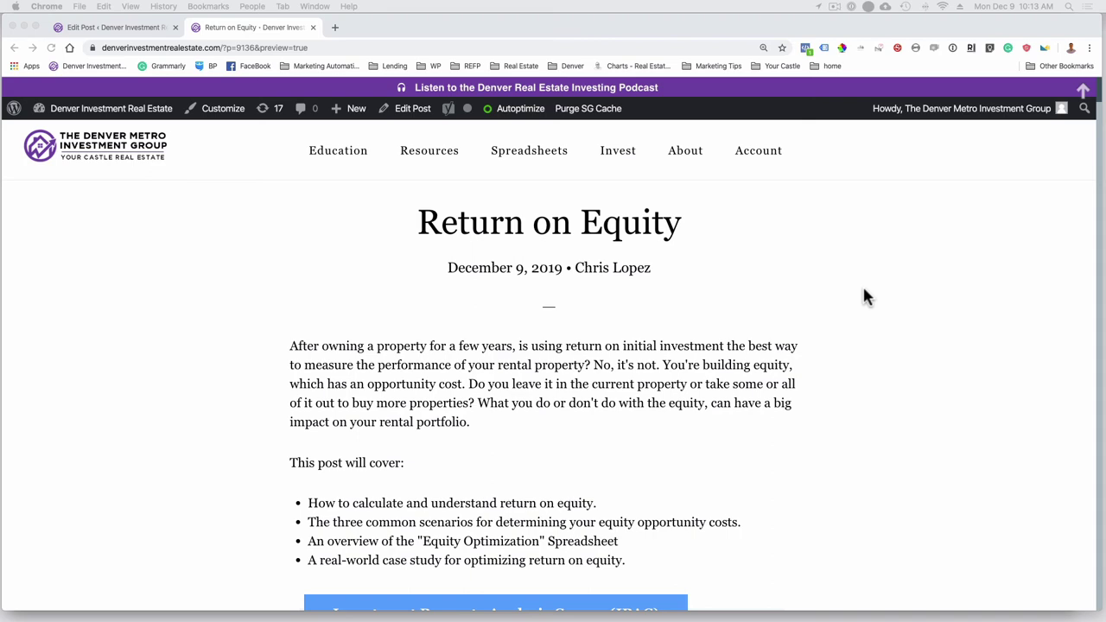
- Scroll the post preview down to the IPAC course box with its three learning options
{"action": "scroll", "coordinate": [867, 297], "scroll_direction": "down", "scroll_amount": 7}
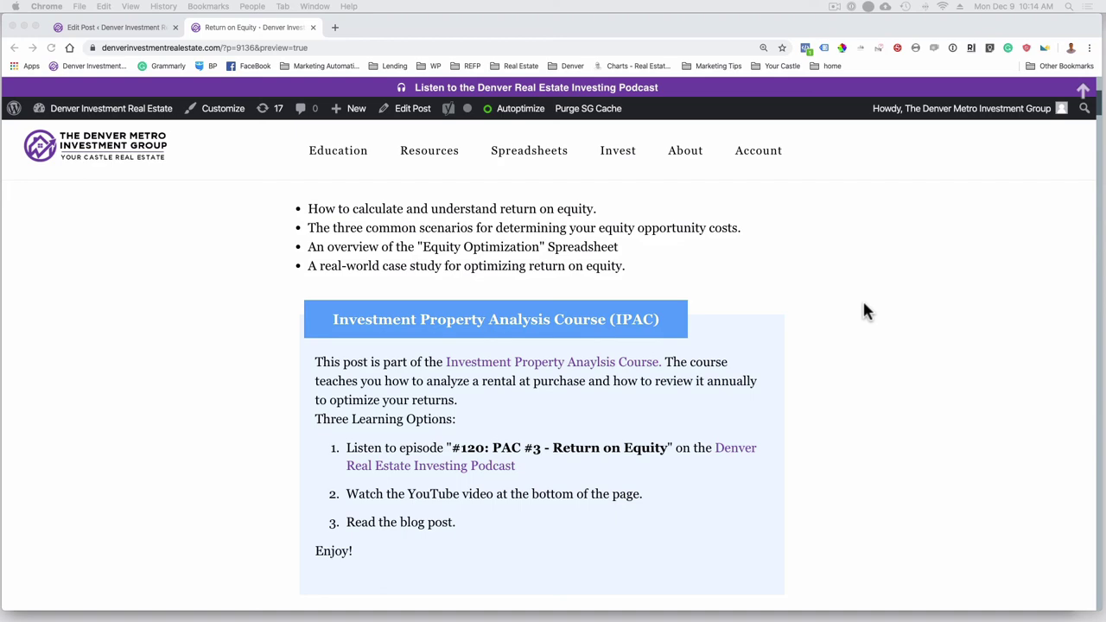
- Scroll the preview down to the ROI vs ROE heading and its ROI formula
{"action": "scroll", "coordinate": [867, 311], "scroll_direction": "down", "scroll_amount": 5}
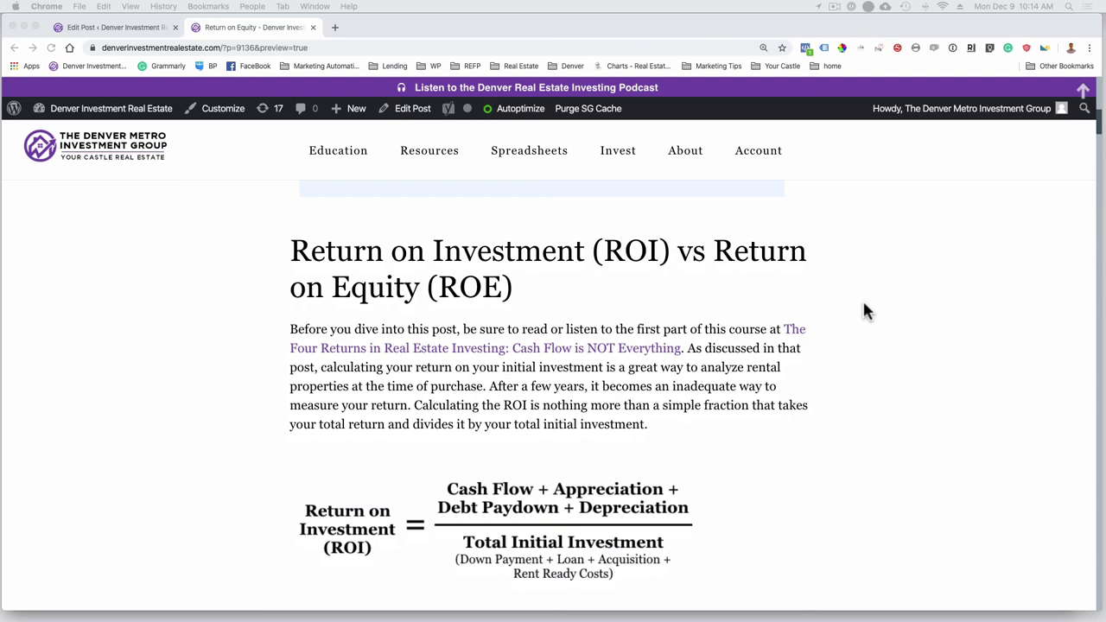
- Scroll further to the paragraphs on ROI over time and the ROE formula graphic
{"action": "scroll", "coordinate": [867, 311], "scroll_direction": "down", "scroll_amount": 2}
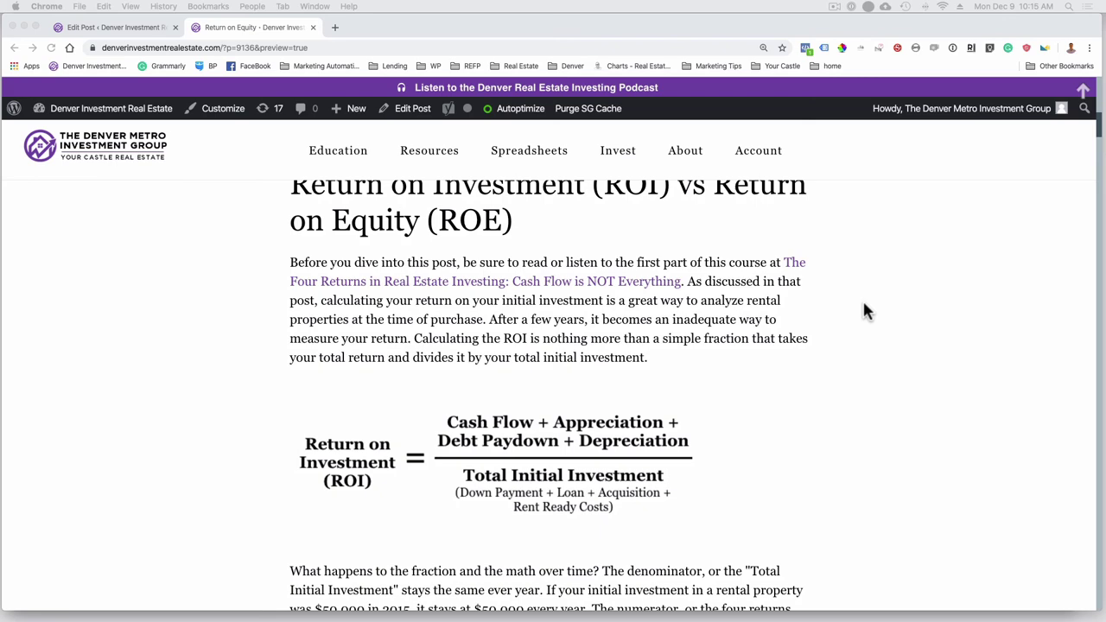
{"action": "scroll", "coordinate": [863, 303], "scroll_direction": "down", "scroll_amount": 5}
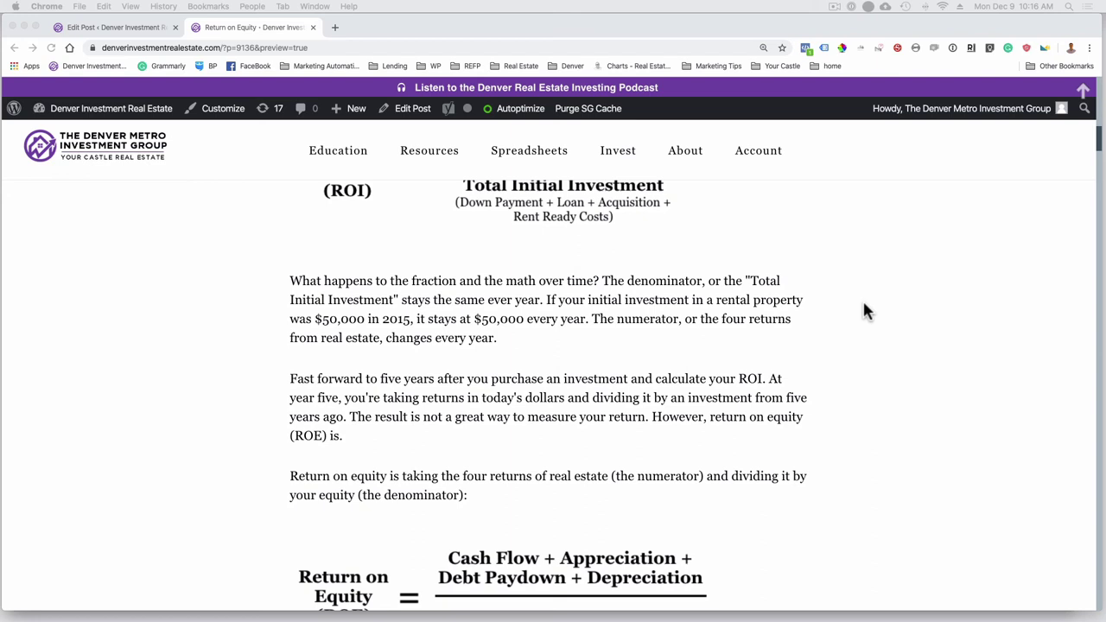
- Scroll to the ROE formula and the paragraphs introducing the ROE vs ROI table
{"action": "scroll", "coordinate": [845, 351], "scroll_direction": "down", "scroll_amount": 3}
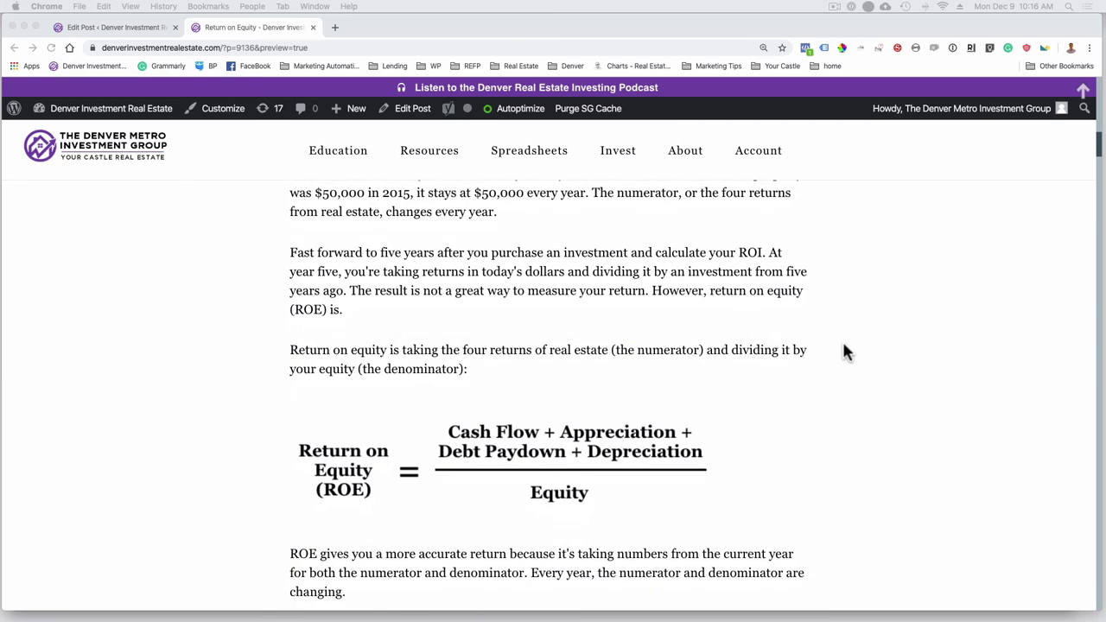
{"action": "scroll", "coordinate": [845, 350], "scroll_direction": "down", "scroll_amount": 3}
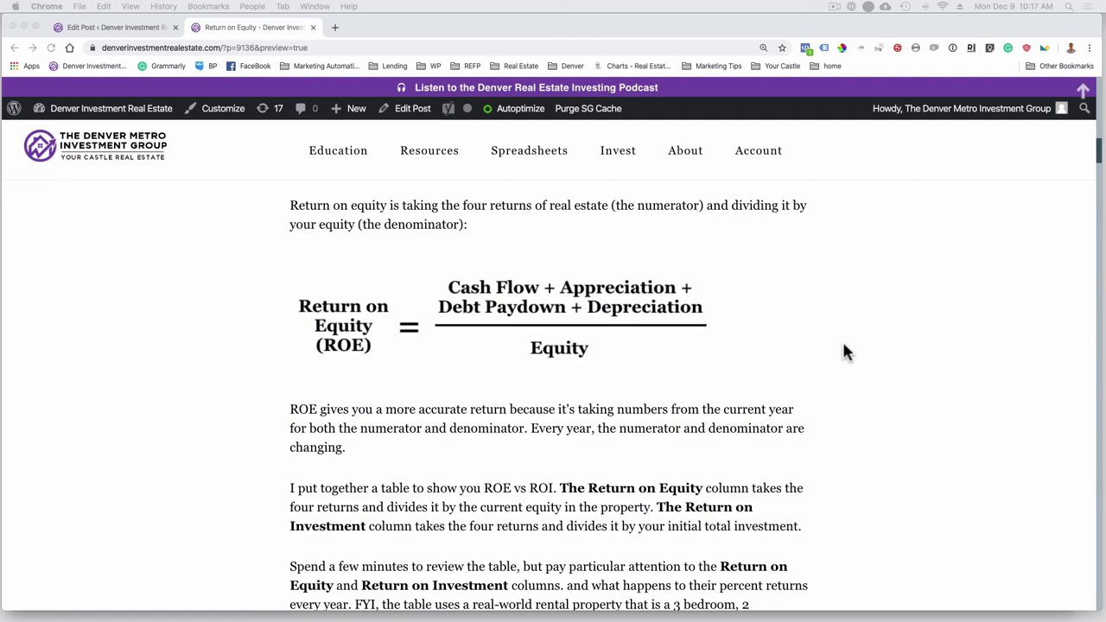
{"action": "scroll", "coordinate": [845, 351], "scroll_direction": "down", "scroll_amount": 1}
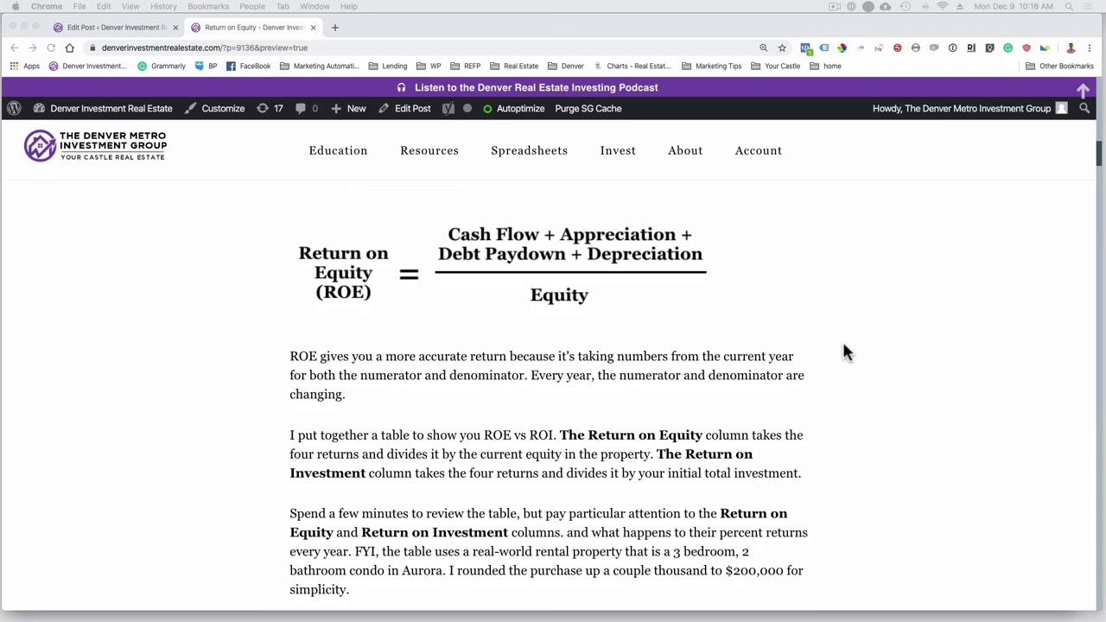
{"action": "scroll", "coordinate": [845, 351], "scroll_direction": "down", "scroll_amount": 1}
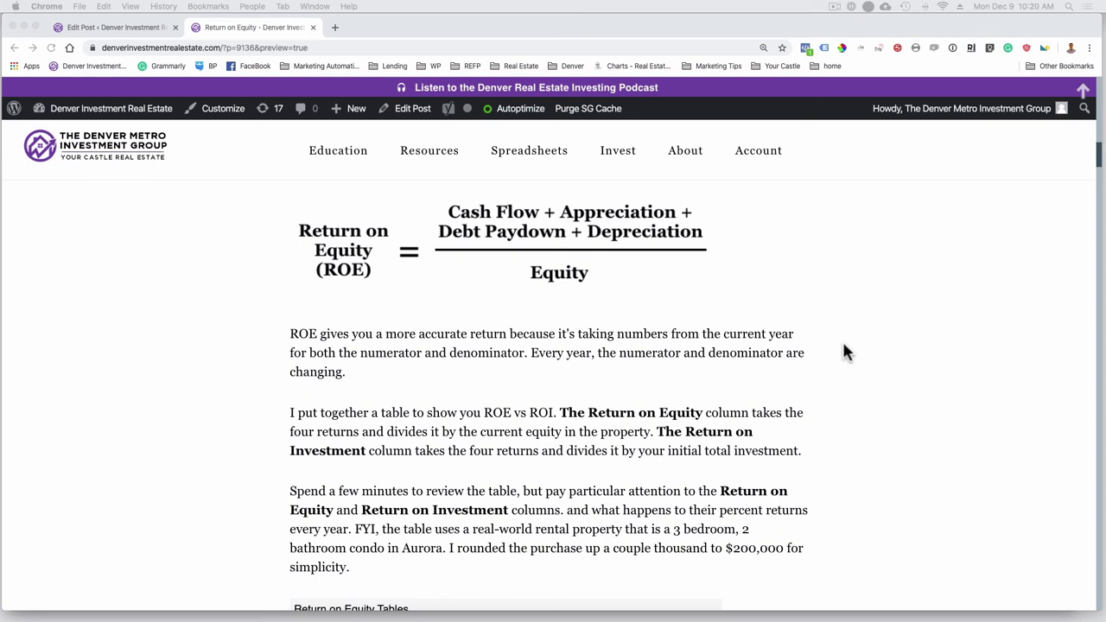
{"action": "scroll", "coordinate": [845, 352], "scroll_direction": "down", "scroll_amount": 1}
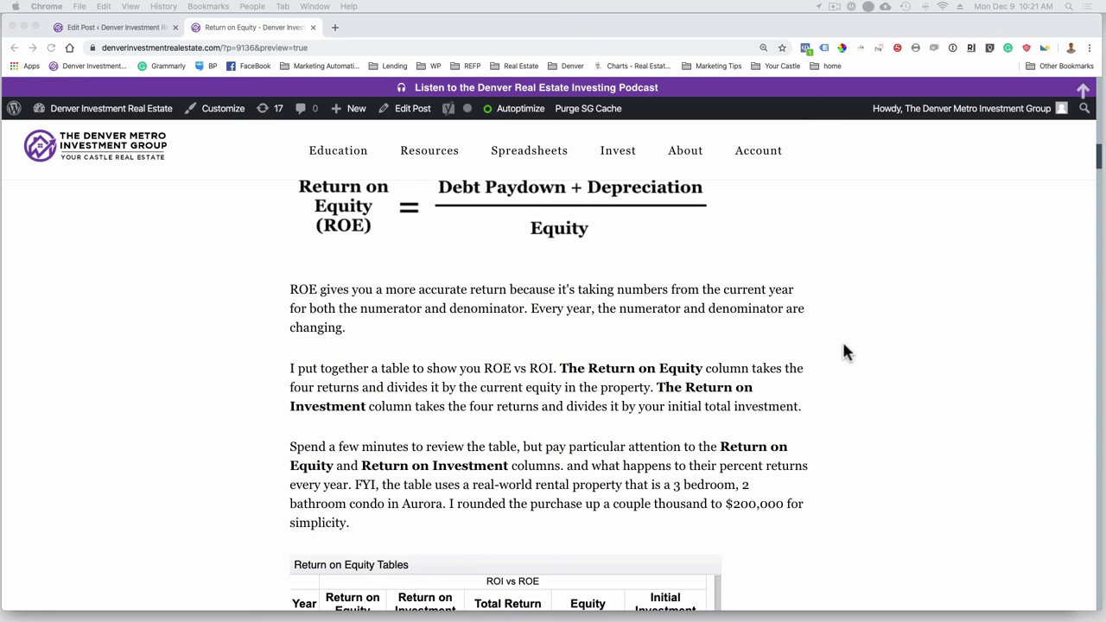
{"action": "scroll", "coordinate": [845, 352], "scroll_direction": "down", "scroll_amount": 4}
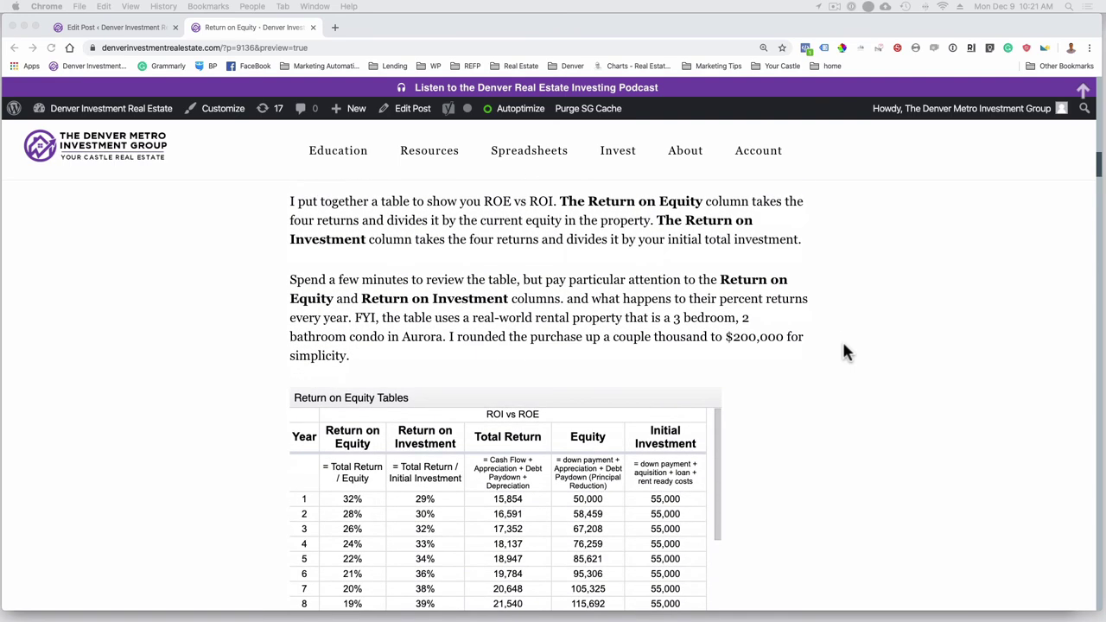
{"action": "scroll", "coordinate": [845, 352], "scroll_direction": "up", "scroll_amount": 1}
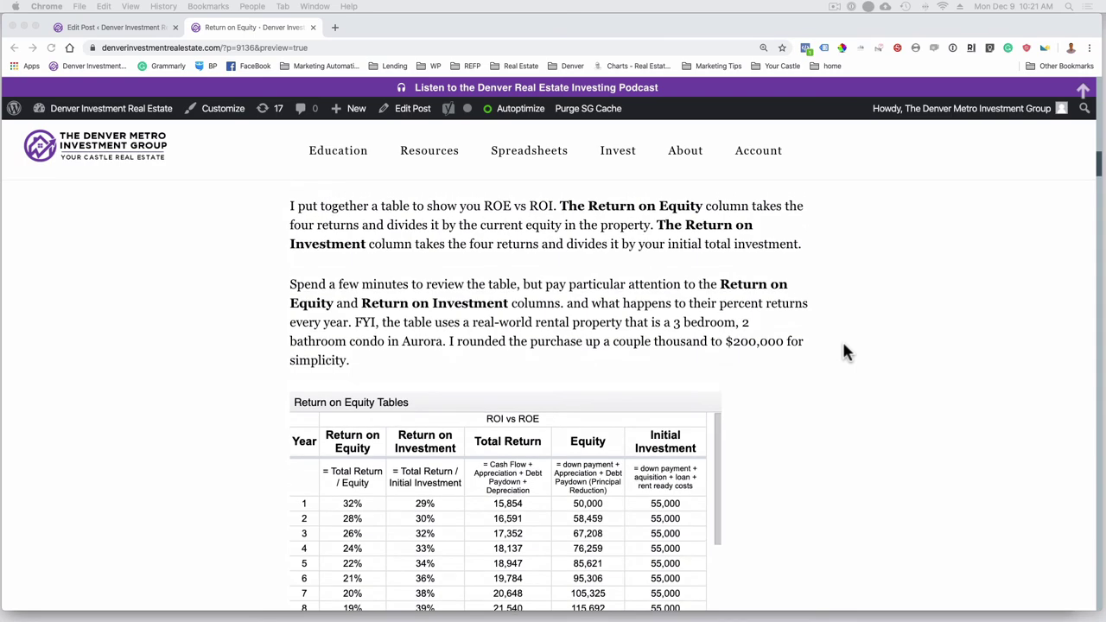
{"action": "scroll", "coordinate": [845, 352], "scroll_direction": "up", "scroll_amount": 2}
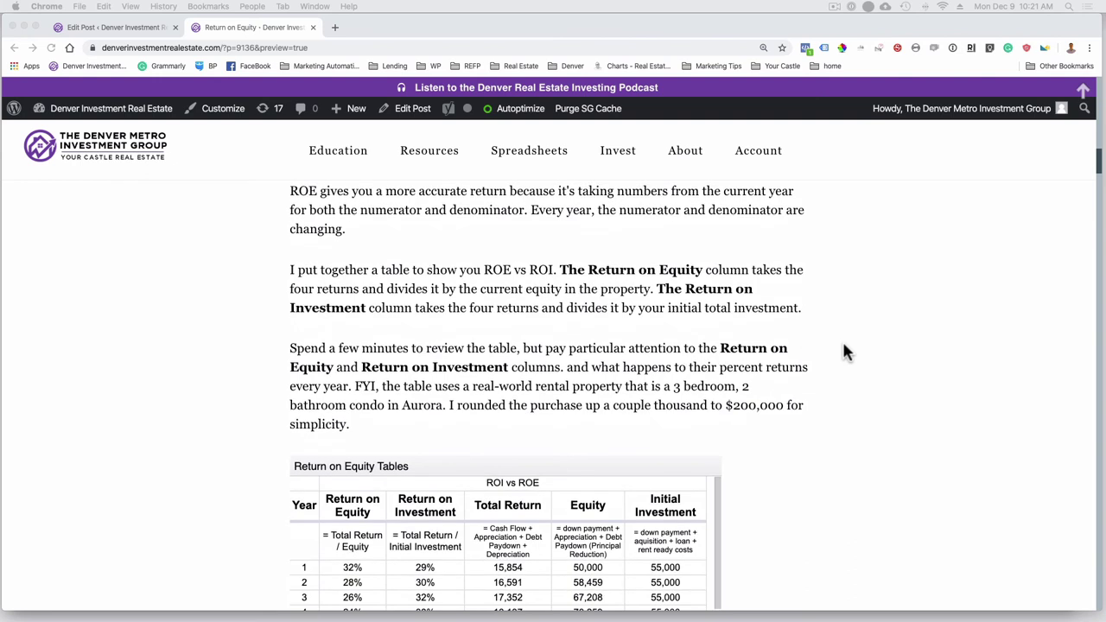
{"action": "scroll", "coordinate": [845, 352], "scroll_direction": "down", "scroll_amount": 1}
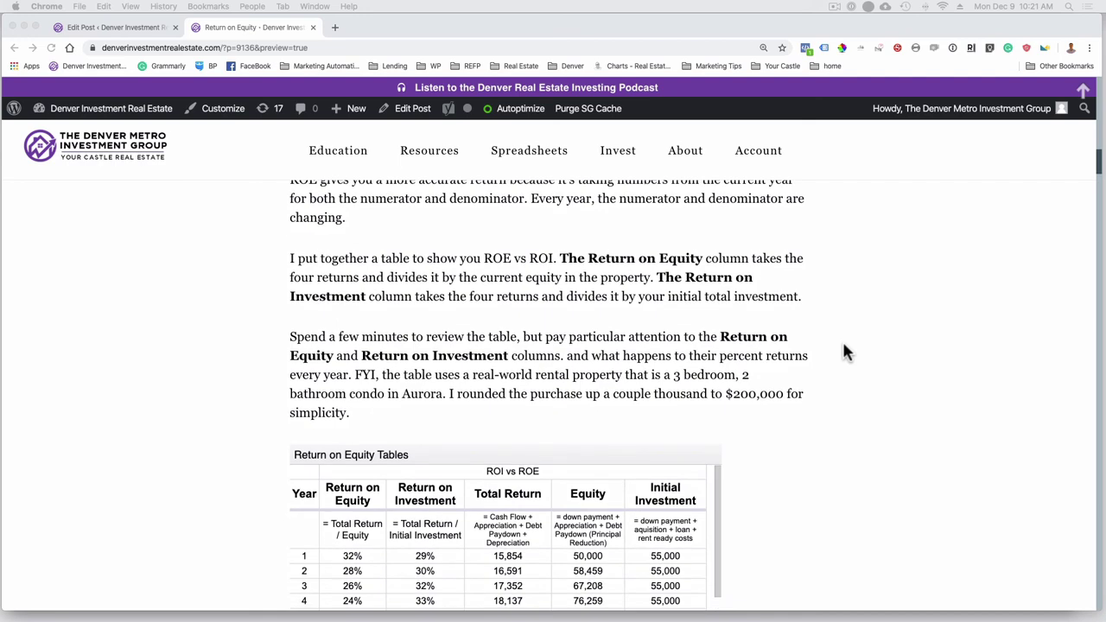
{"action": "scroll", "coordinate": [845, 352], "scroll_direction": "down", "scroll_amount": 3}
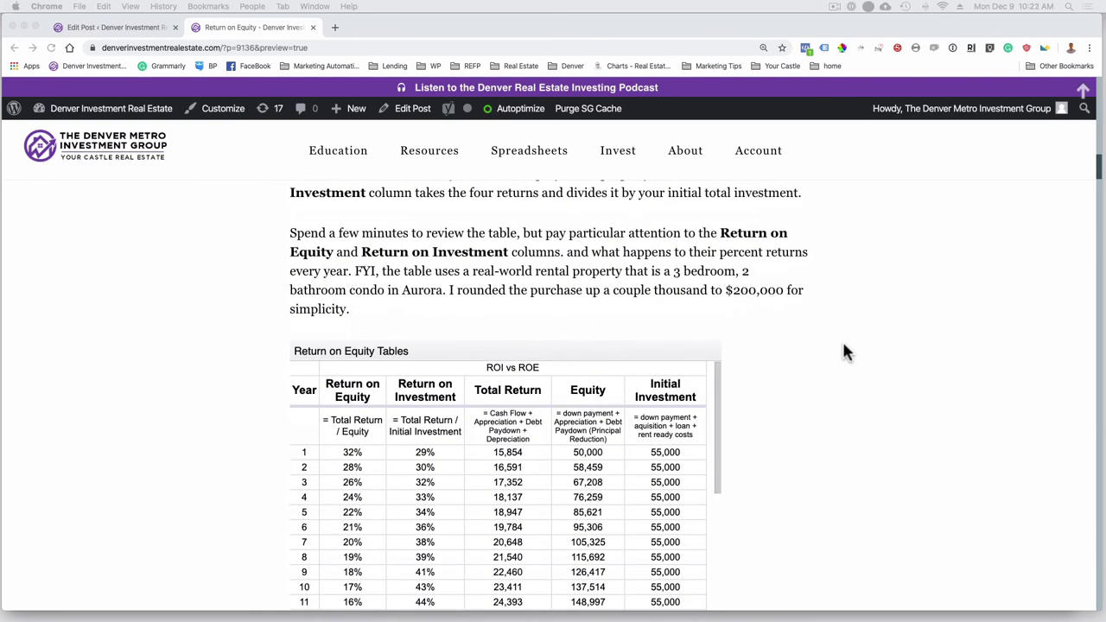
{"action": "scroll", "coordinate": [845, 351], "scroll_direction": "down", "scroll_amount": 4}
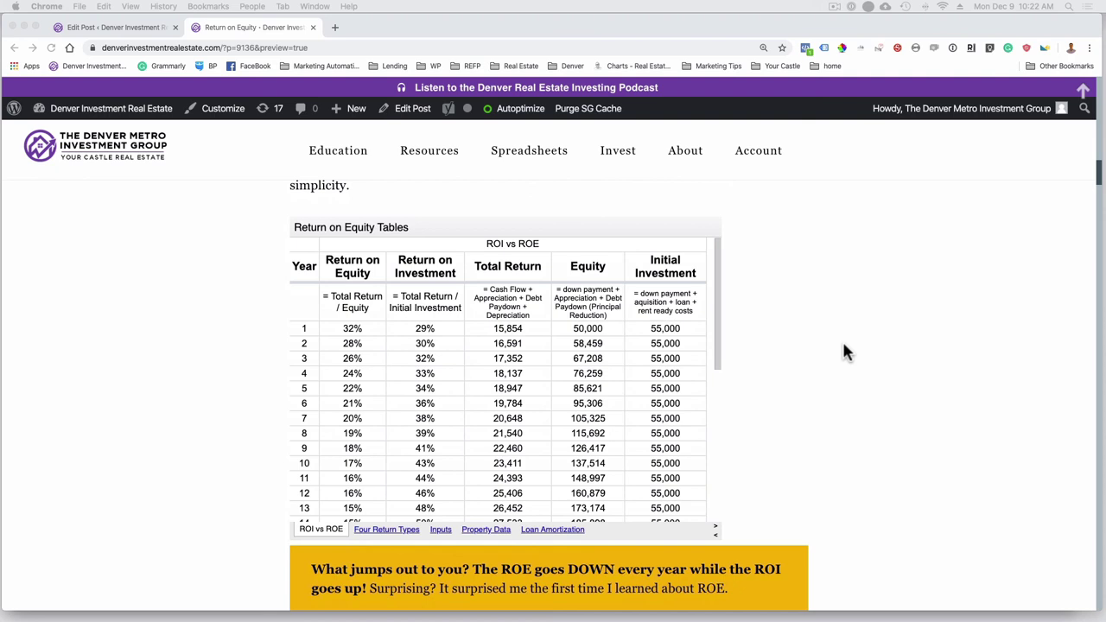
- Switch from the blog preview to the Return on Equity Tables spreadsheet's ROI vs ROE sheet
{"action": "left_click", "coordinate": [315, 6]}
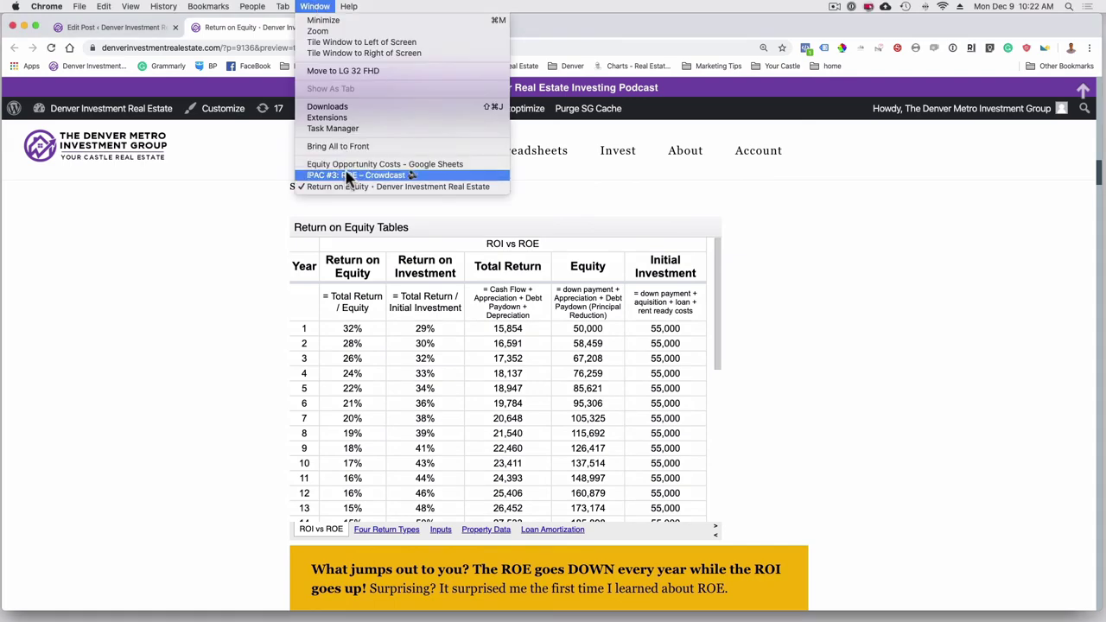
{"action": "left_click", "coordinate": [346, 165]}
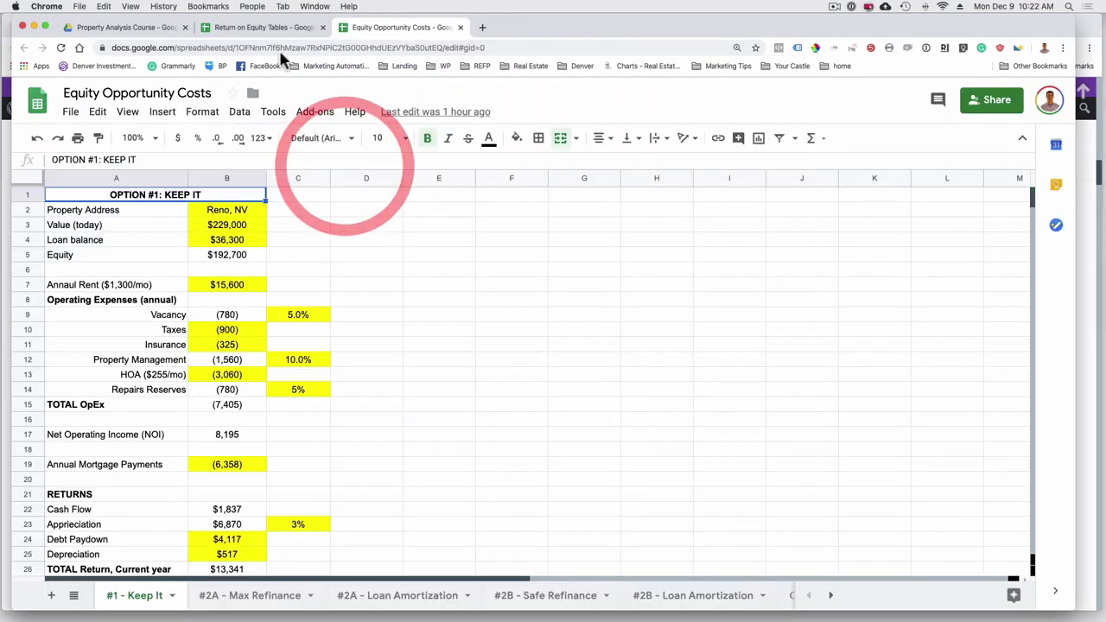
{"action": "left_click", "coordinate": [252, 27]}
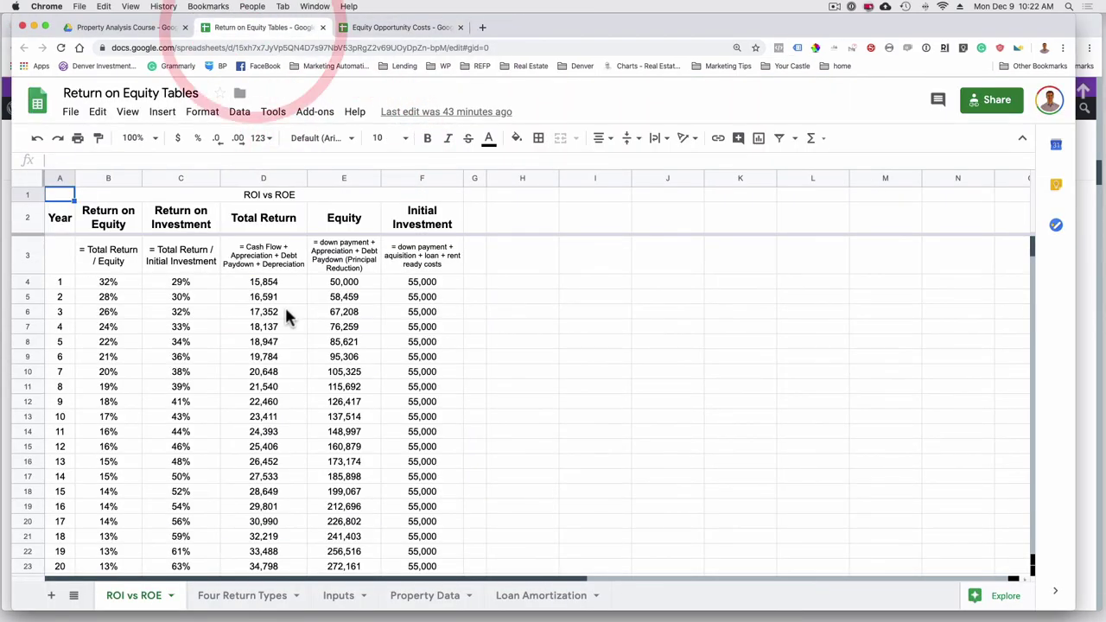
{"action": "left_click", "coordinate": [584, 401]}
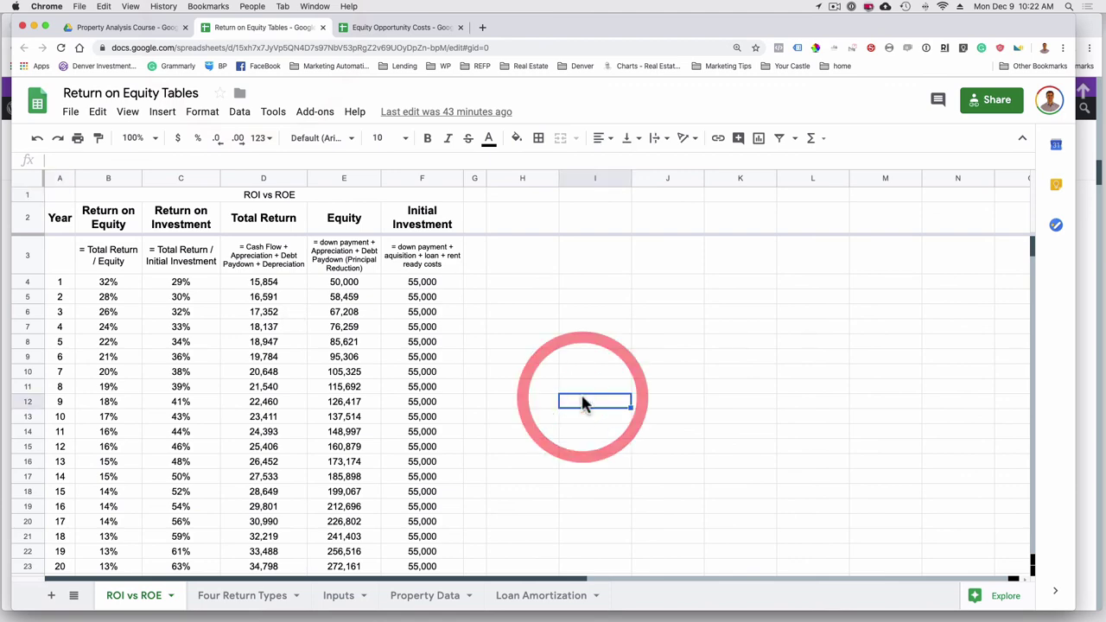
- Zoom the browser page to 175% and look around the ROI vs ROE table
{"action": "key", "text": "super+equal"}
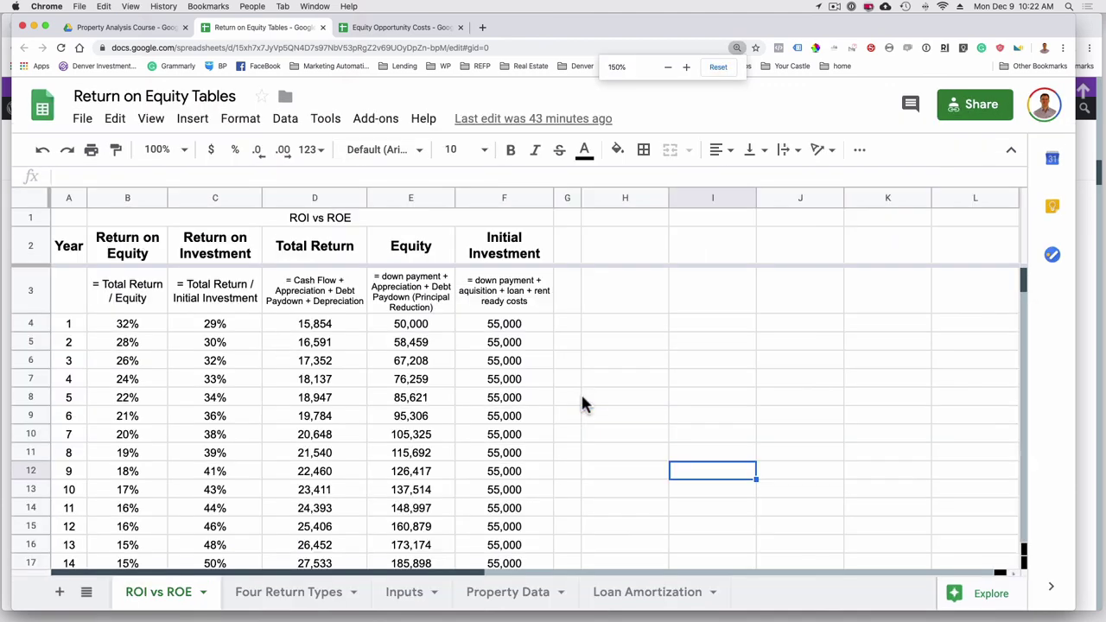
{"action": "key", "text": "super+equal"}
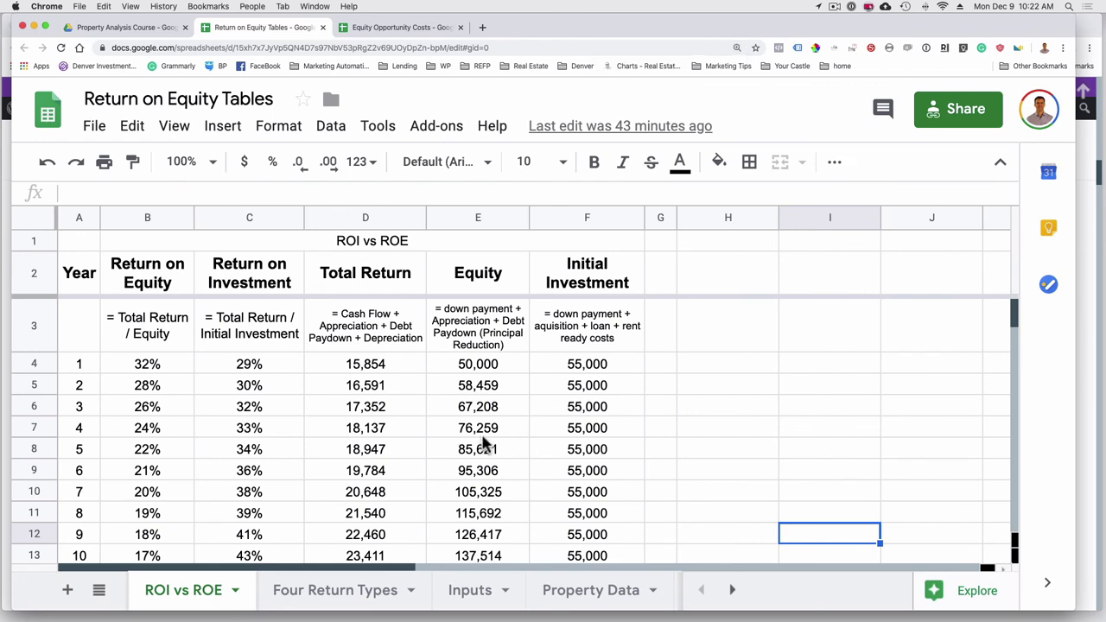
{"action": "scroll", "coordinate": [484, 443], "scroll_direction": "down", "scroll_amount": 2}
{"action": "scroll", "coordinate": [484, 444], "scroll_direction": "up", "scroll_amount": 2}
{"action": "scroll", "coordinate": [484, 443], "scroll_direction": "right", "scroll_amount": 2}
{"action": "scroll", "coordinate": [484, 443], "scroll_direction": "left", "scroll_amount": 2}
- Show the Inputs sheet with Property Value $200,000 and Down payment $50,000
{"action": "left_click", "coordinate": [464, 596]}
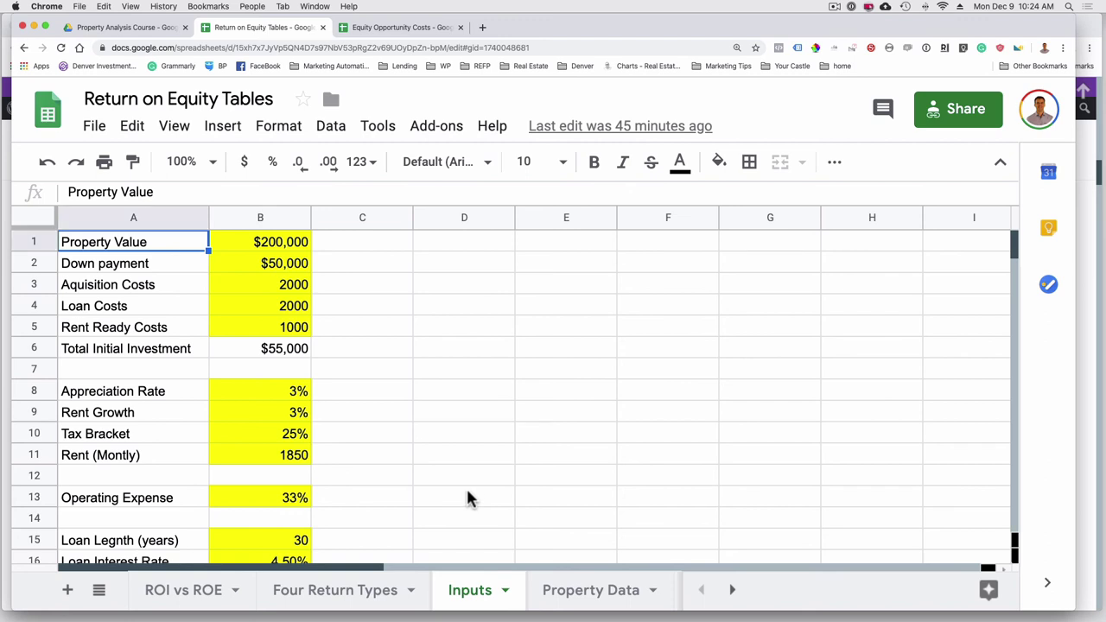
- Return to the ROI vs ROE sheet with its yearly ROE and ROI table
{"action": "left_click", "coordinate": [211, 593]}
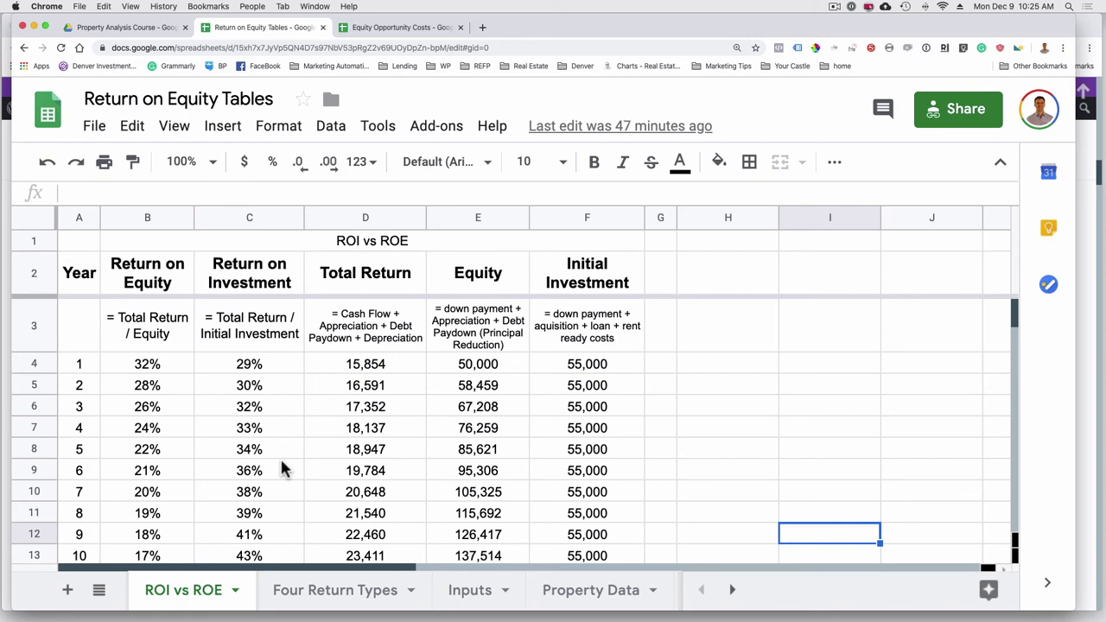
{"action": "scroll", "coordinate": [284, 466], "scroll_direction": "down", "scroll_amount": 2}
{"action": "scroll", "coordinate": [283, 466], "scroll_direction": "down", "scroll_amount": 1}
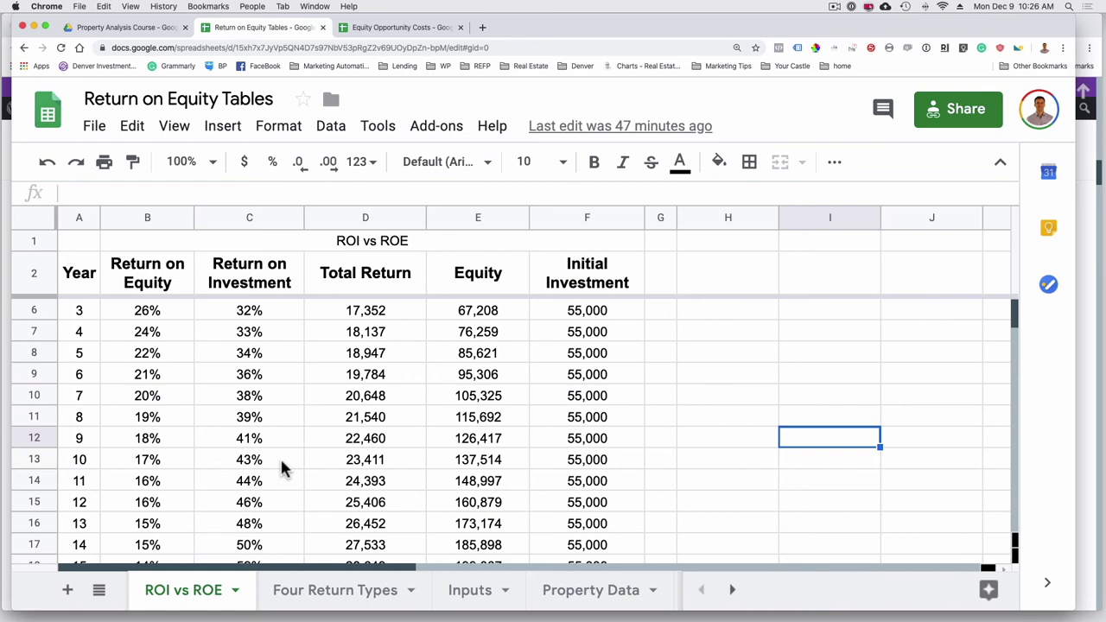
{"action": "scroll", "coordinate": [280, 467], "scroll_direction": "down", "scroll_amount": 4}
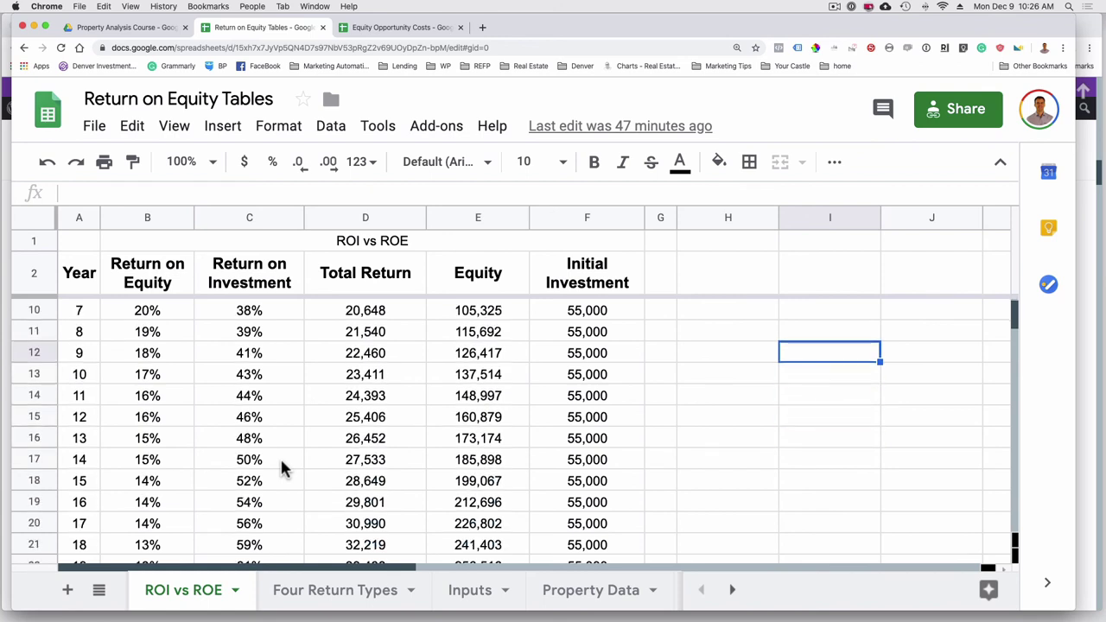
{"action": "scroll", "coordinate": [282, 465], "scroll_direction": "down", "scroll_amount": 4}
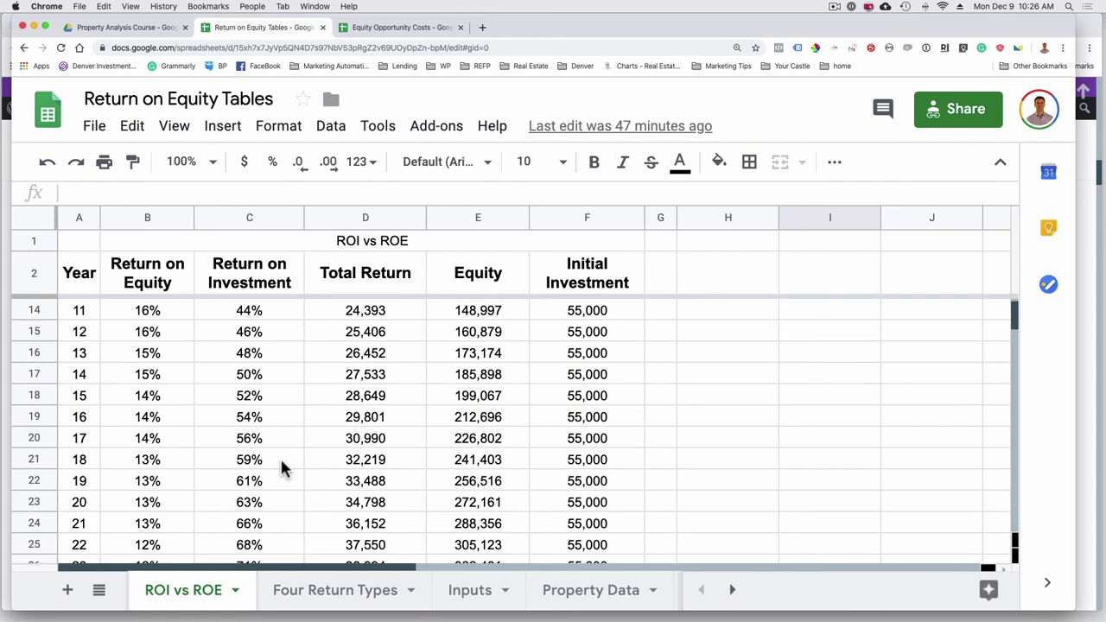
{"action": "scroll", "coordinate": [280, 467], "scroll_direction": "down", "scroll_amount": 4}
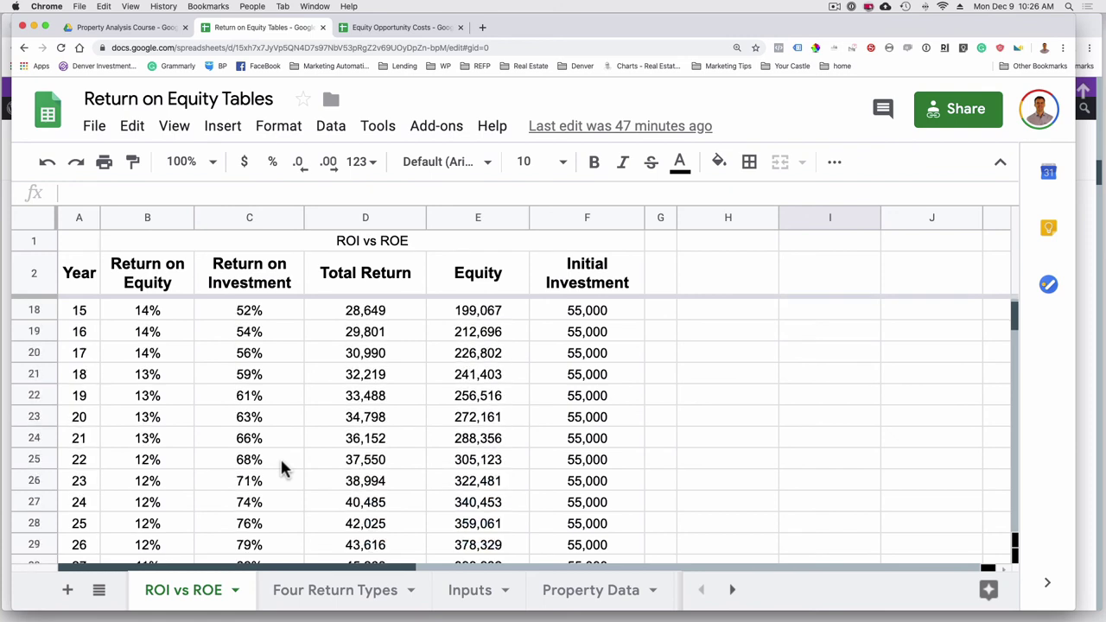
{"action": "scroll", "coordinate": [280, 467], "scroll_direction": "down", "scroll_amount": 2}
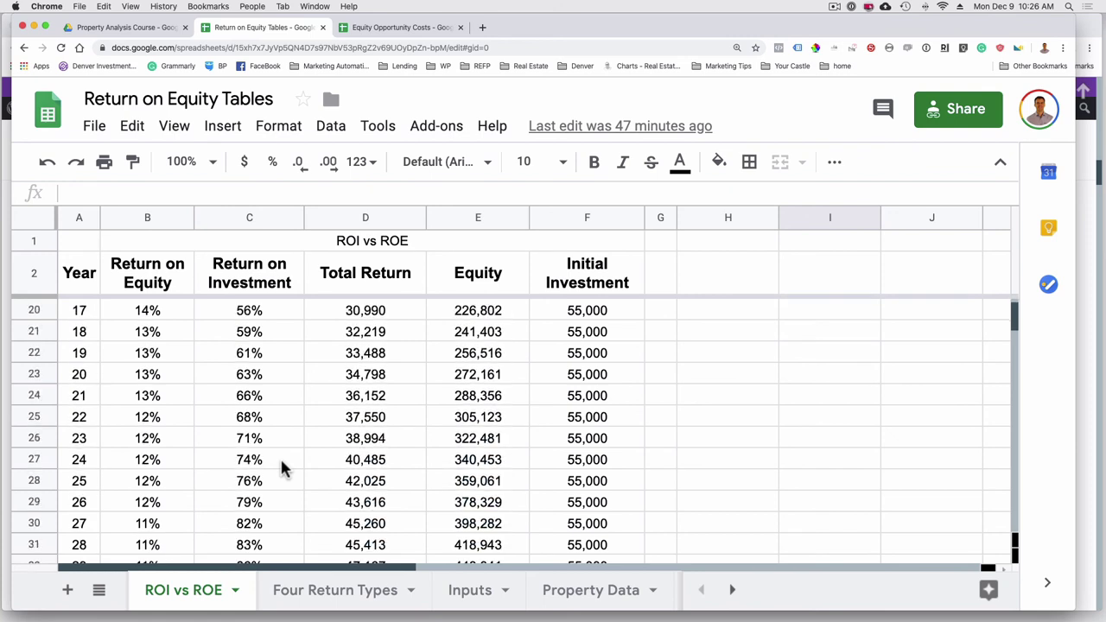
{"action": "scroll", "coordinate": [282, 466], "scroll_direction": "down", "scroll_amount": 2}
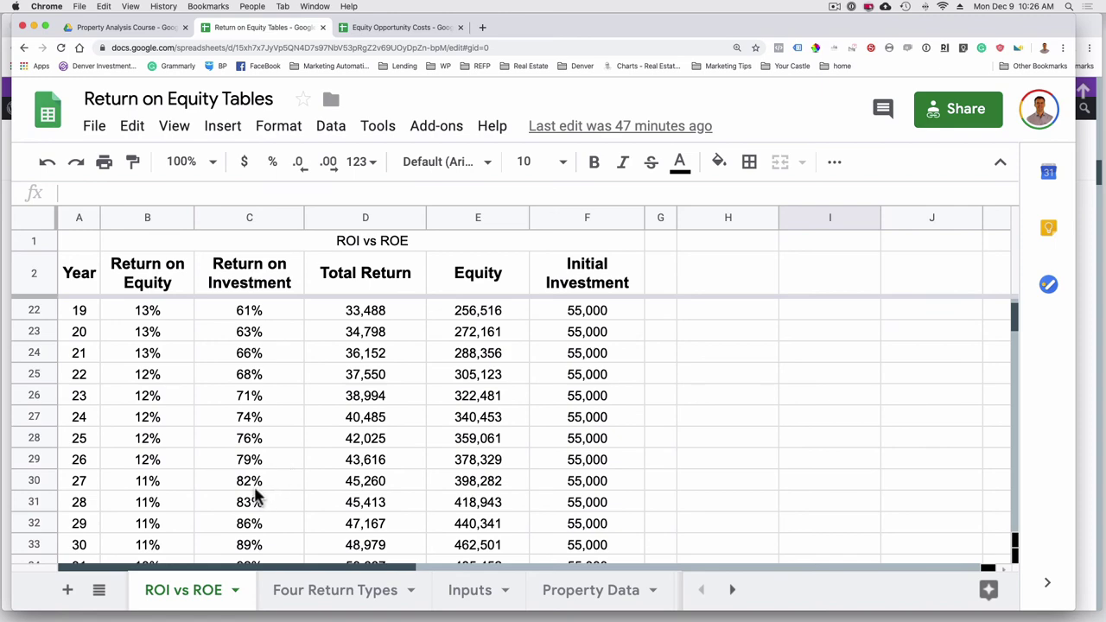
{"action": "scroll", "coordinate": [291, 462], "scroll_direction": "up", "scroll_amount": 15}
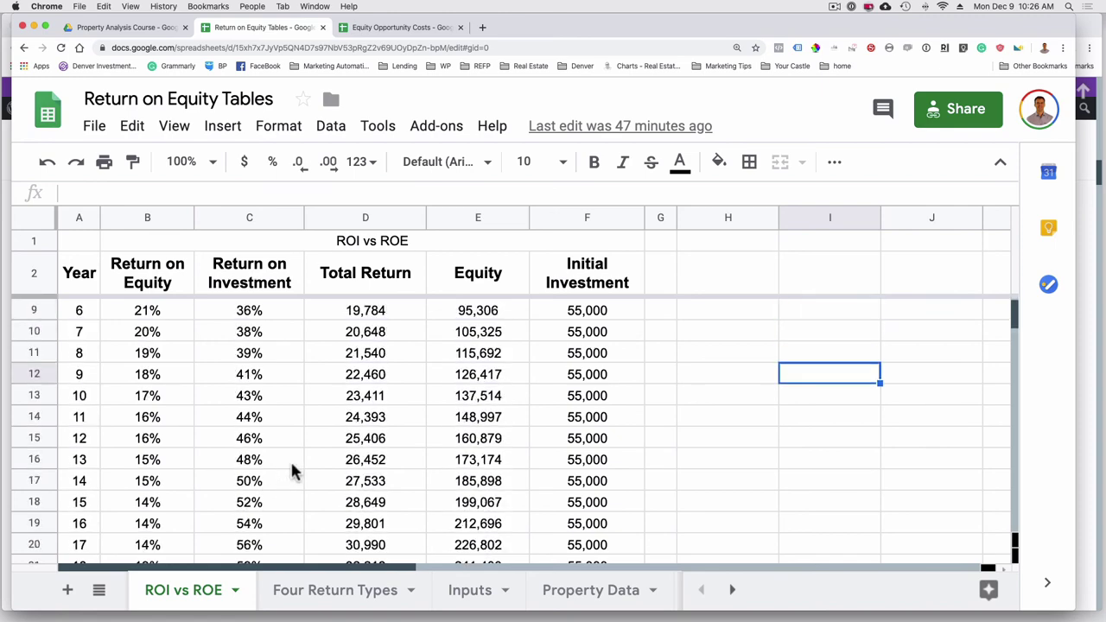
{"action": "scroll", "coordinate": [290, 462], "scroll_direction": "right", "scroll_amount": 1}
{"action": "scroll", "coordinate": [291, 470], "scroll_direction": "left", "scroll_amount": 1}
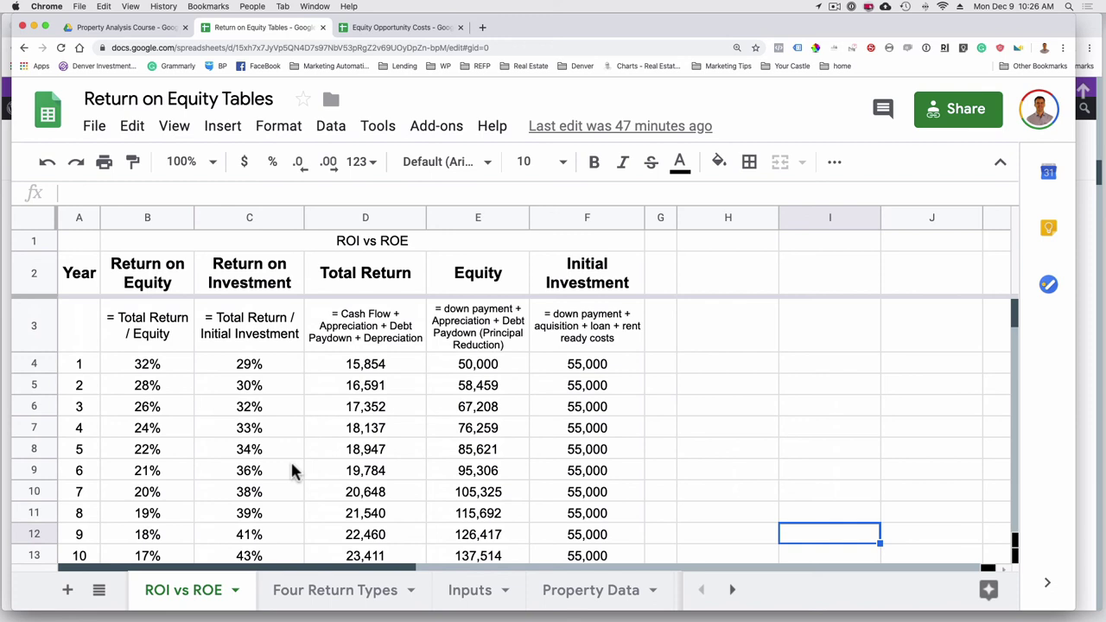
{"action": "scroll", "coordinate": [261, 455], "scroll_direction": "down", "scroll_amount": 1}
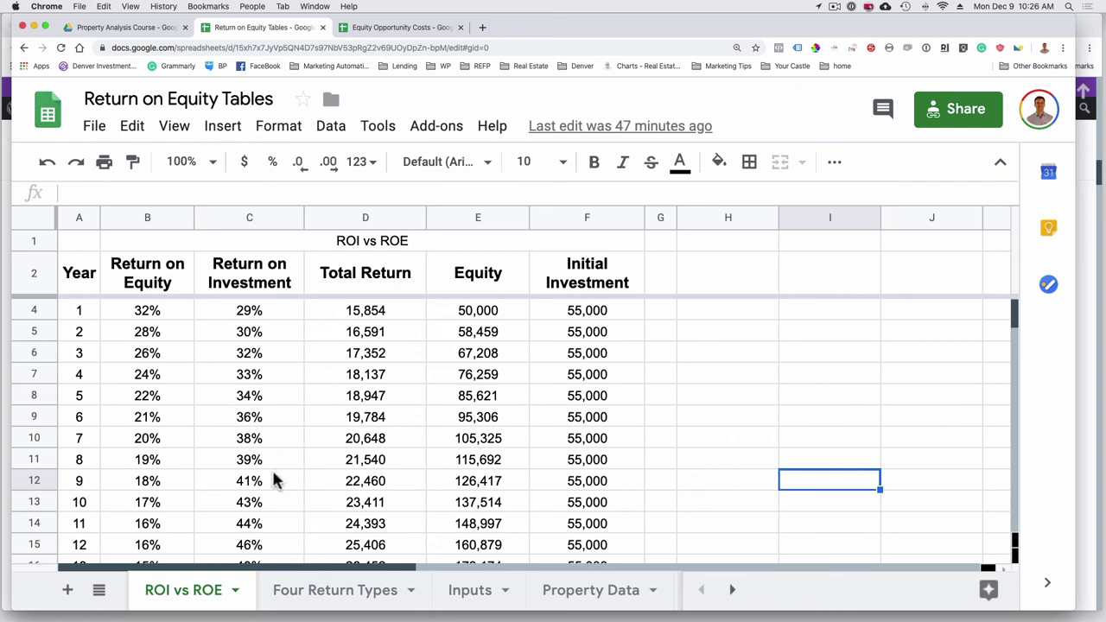
{"action": "scroll", "coordinate": [271, 508], "scroll_direction": "down", "scroll_amount": 4}
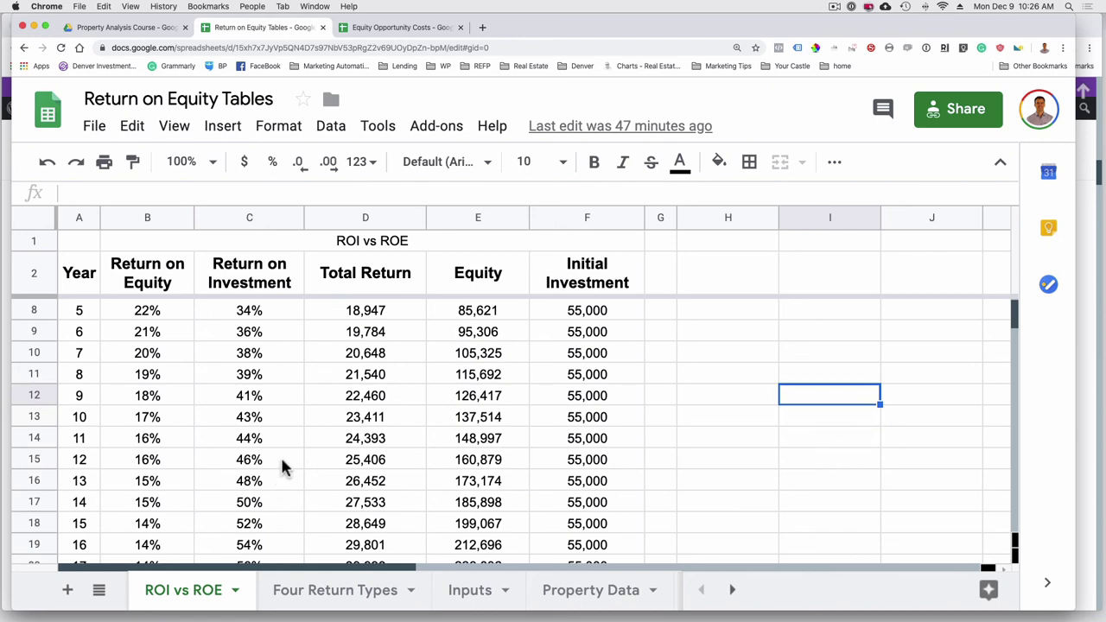
{"action": "scroll", "coordinate": [281, 466], "scroll_direction": "down", "scroll_amount": 2}
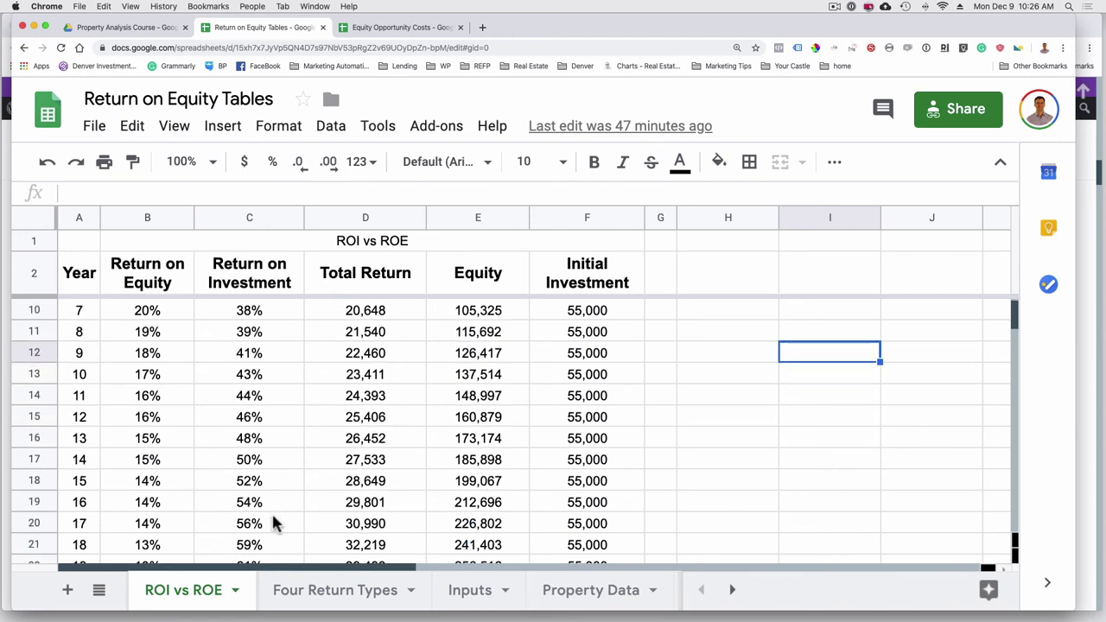
{"action": "scroll", "coordinate": [271, 522], "scroll_direction": "down", "scroll_amount": 5}
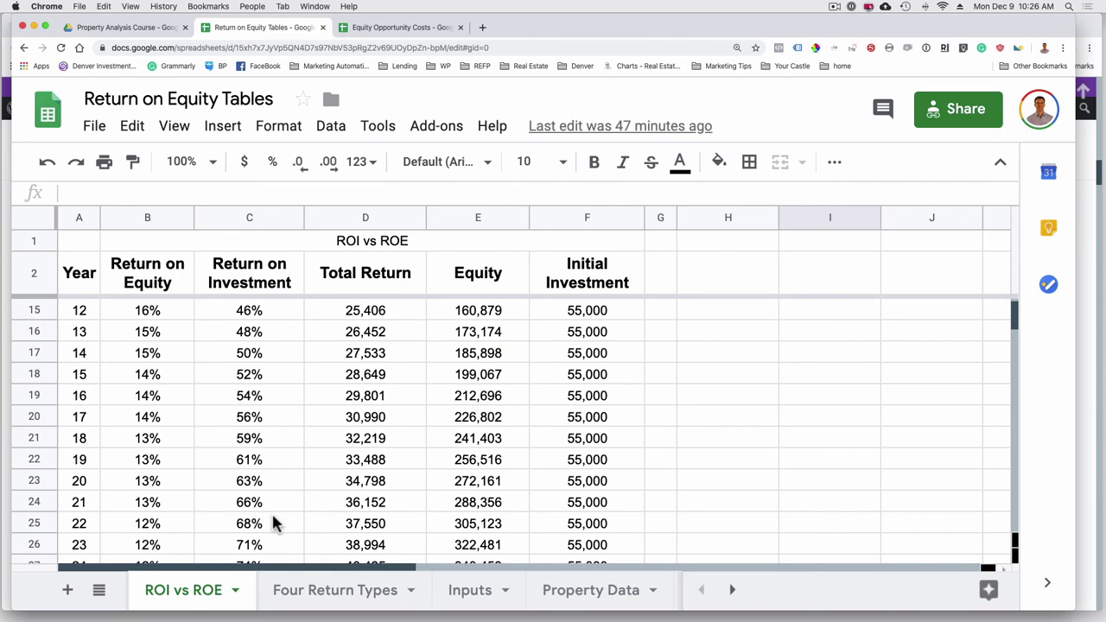
{"action": "scroll", "coordinate": [273, 529], "scroll_direction": "down", "scroll_amount": 4}
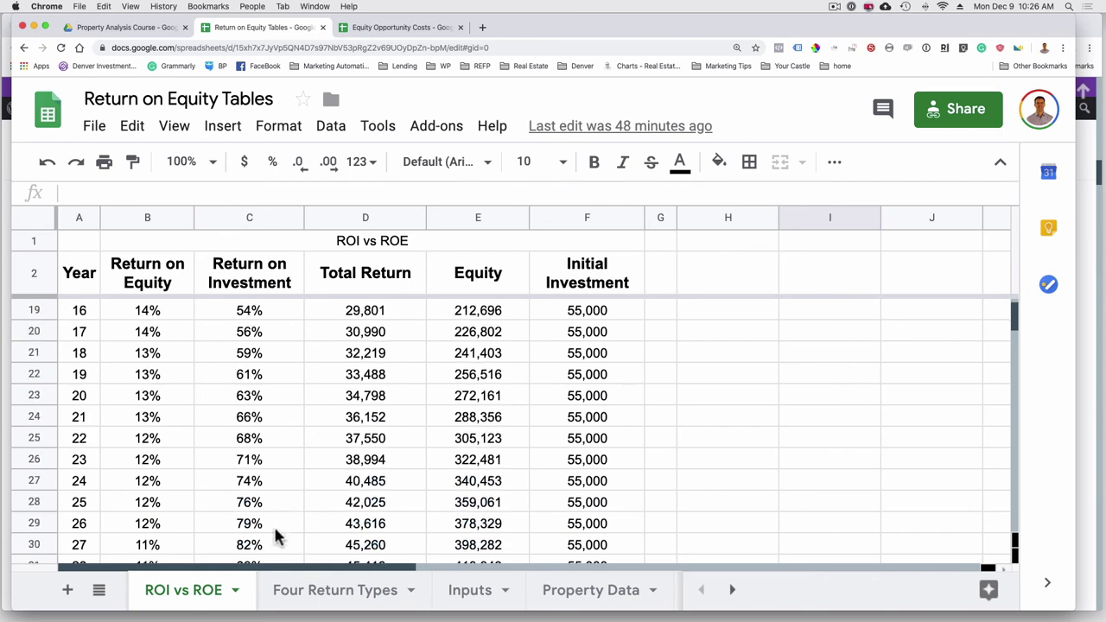
{"action": "scroll", "coordinate": [275, 534], "scroll_direction": "down", "scroll_amount": 1}
{"action": "scroll", "coordinate": [275, 534], "scroll_direction": "down", "scroll_amount": 1}
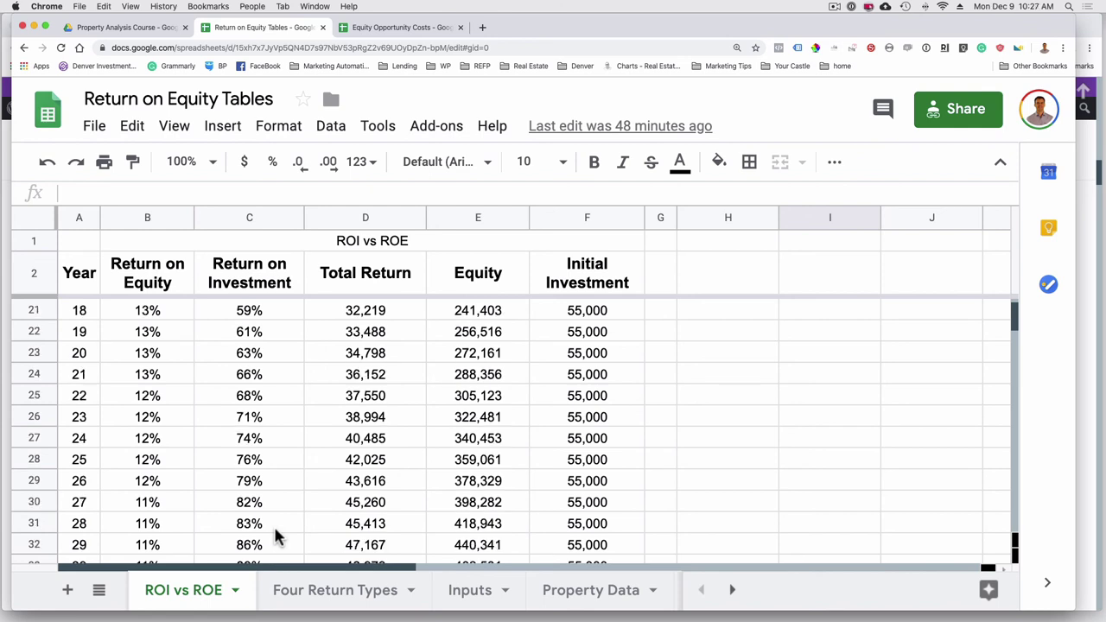
{"action": "scroll", "coordinate": [274, 535], "scroll_direction": "down", "scroll_amount": 1}
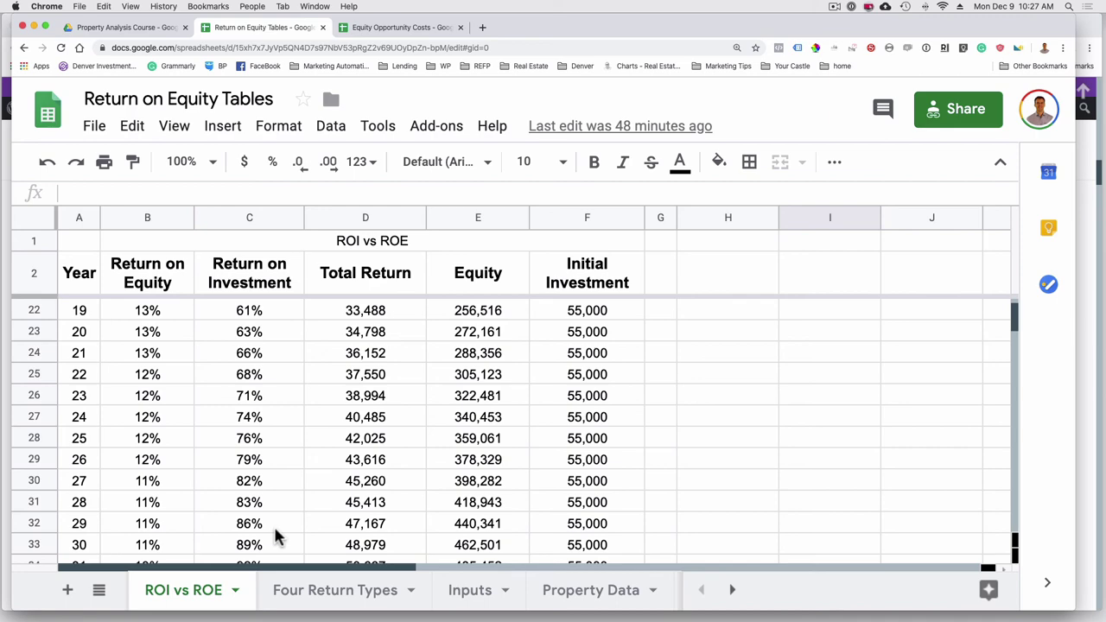
{"action": "scroll", "coordinate": [273, 523], "scroll_direction": "up", "scroll_amount": 5}
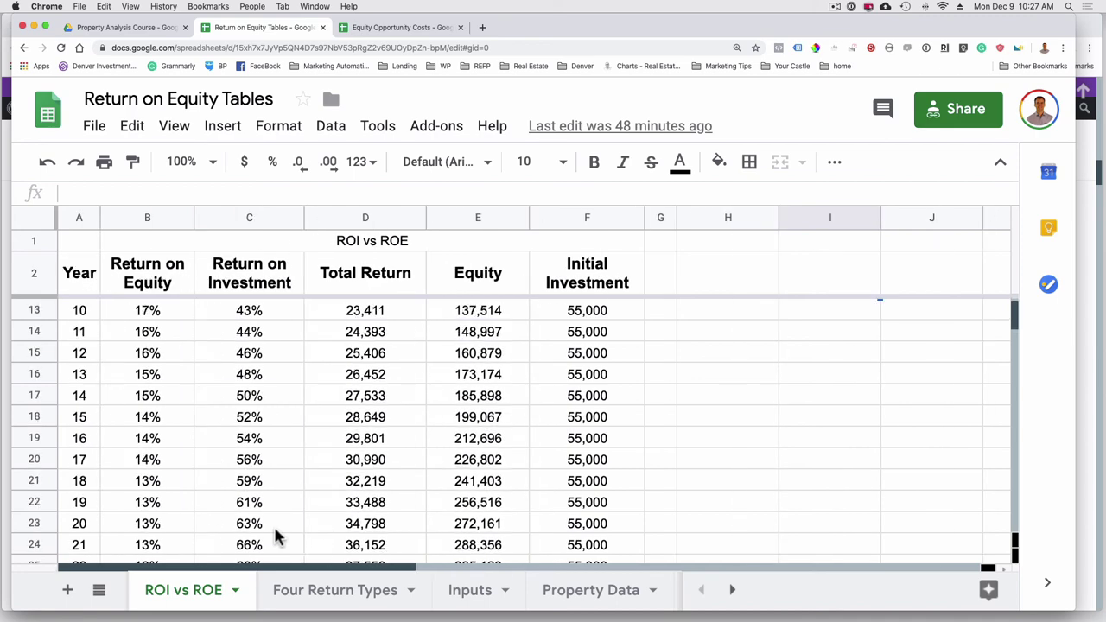
{"action": "scroll", "coordinate": [274, 536], "scroll_direction": "up", "scroll_amount": 5}
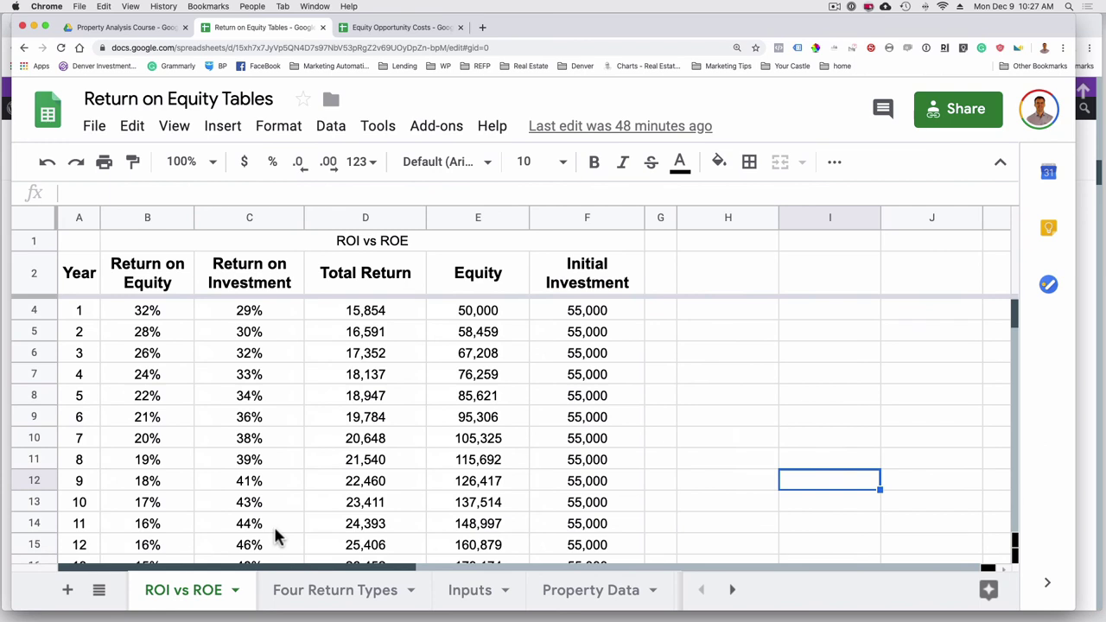
{"action": "scroll", "coordinate": [275, 536], "scroll_direction": "up", "scroll_amount": 1}
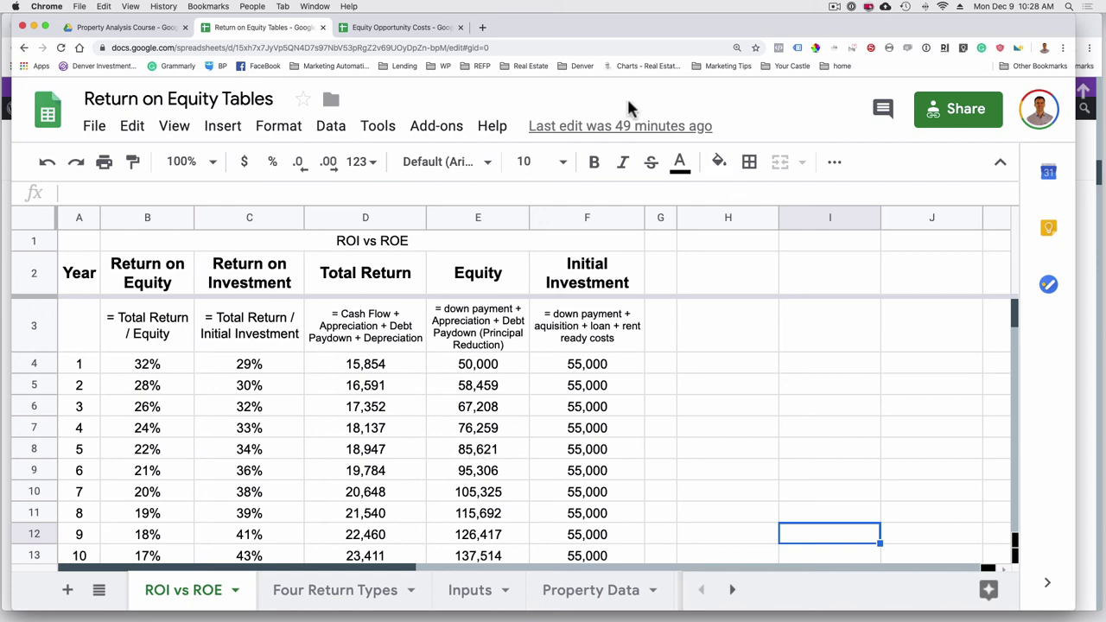
{"action": "left_click_drag", "start_coordinate": [593, 36], "coordinate": [595, 69]}
- Bring the blog preview forward and scroll to the callout below the embedded ROE table
{"action": "left_click", "coordinate": [605, 31]}
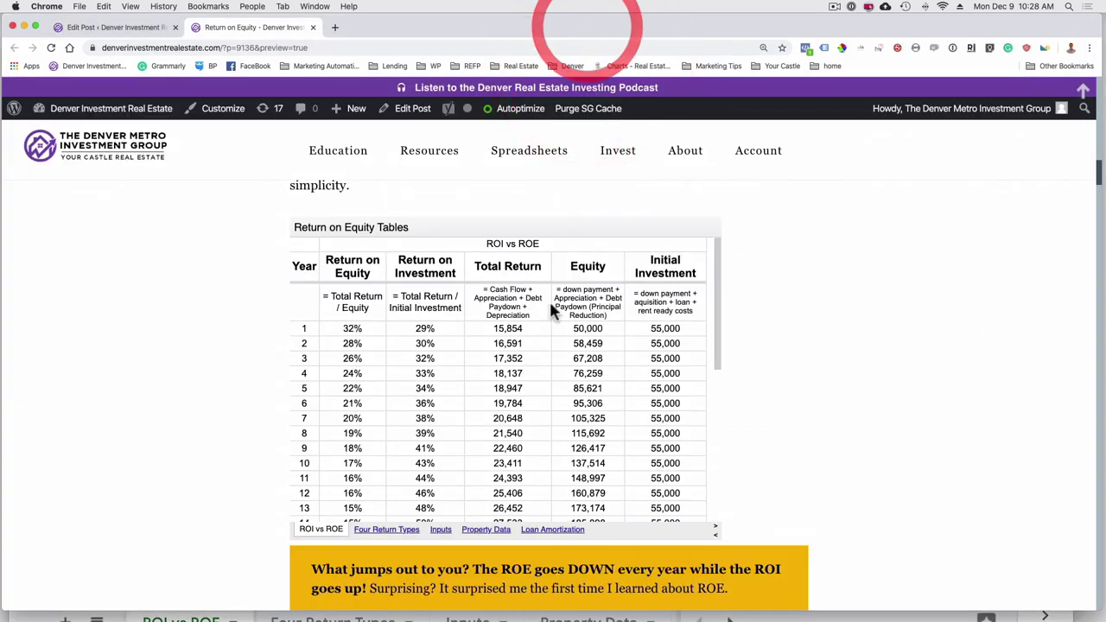
{"action": "scroll", "coordinate": [928, 337], "scroll_direction": "down", "scroll_amount": 6}
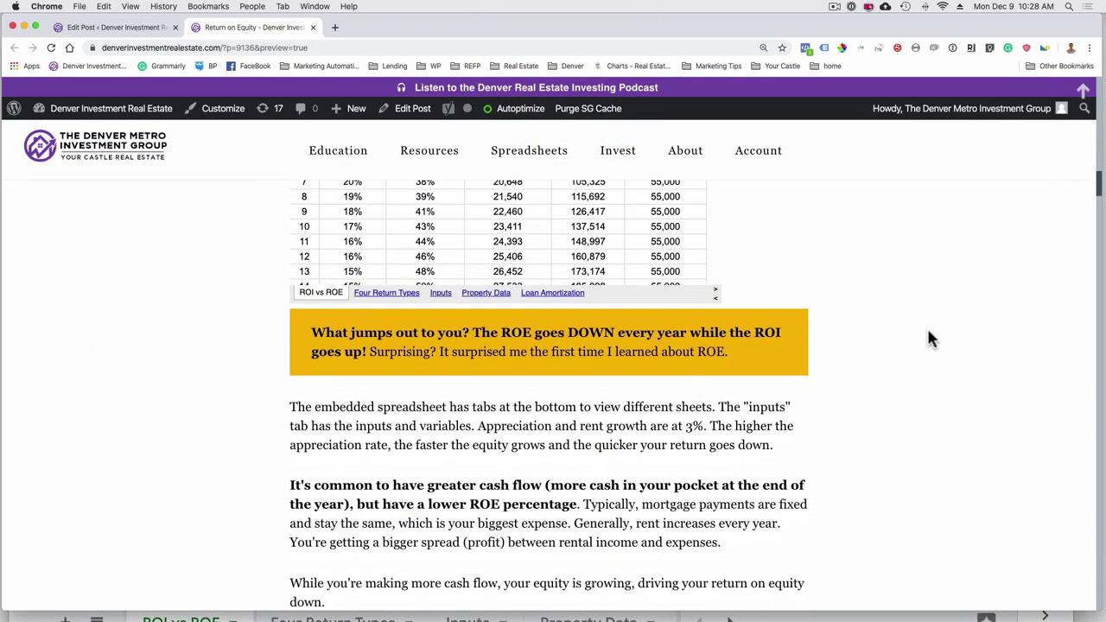
{"action": "scroll", "coordinate": [929, 337], "scroll_direction": "up", "scroll_amount": 5}
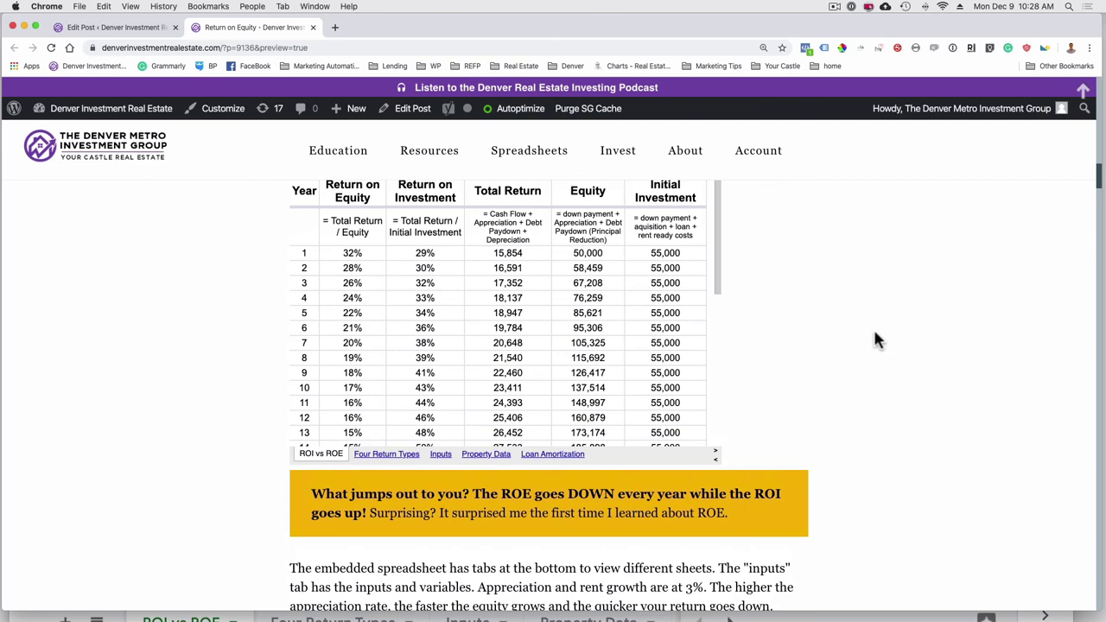
{"action": "scroll", "coordinate": [874, 339], "scroll_direction": "down", "scroll_amount": 1}
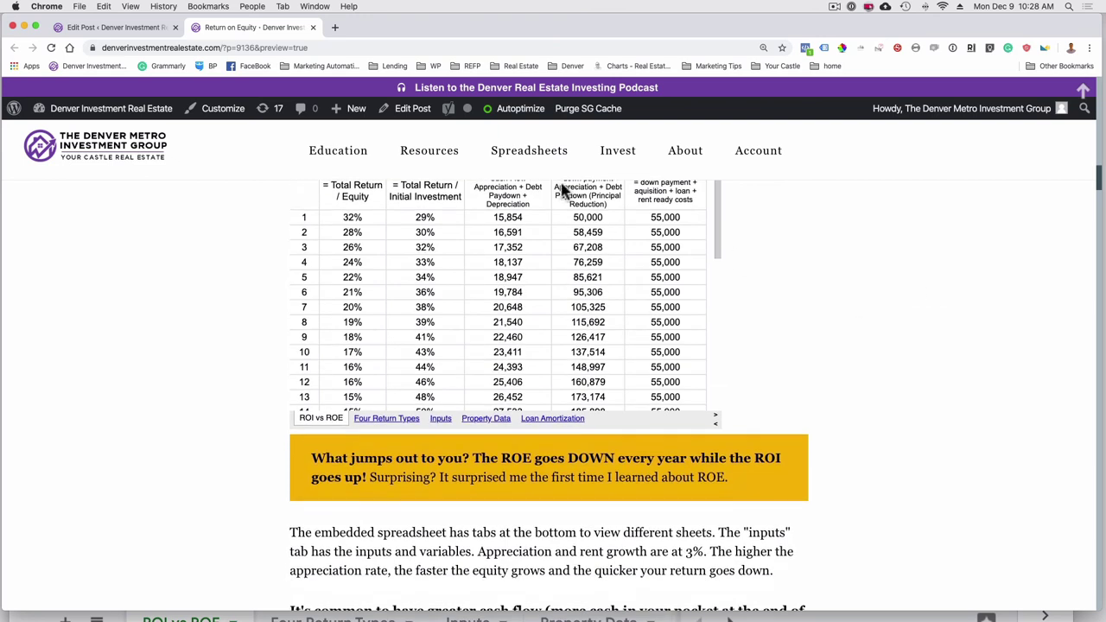
{"action": "left_click", "coordinate": [315, 6]}
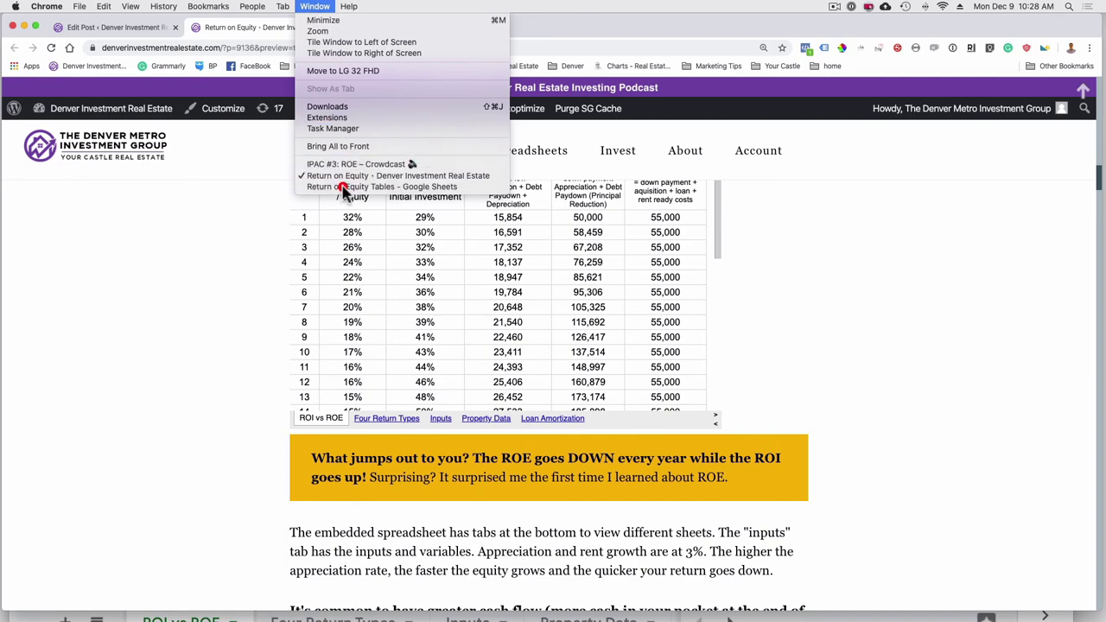
- In the spreadsheet's Inputs sheet, raise Appreciation Rate to 7% and Rent Growth to 6%
{"action": "left_click", "coordinate": [346, 256]}
{"action": "left_click_drag", "start_coordinate": [533, 20], "coordinate": [518, 22]}
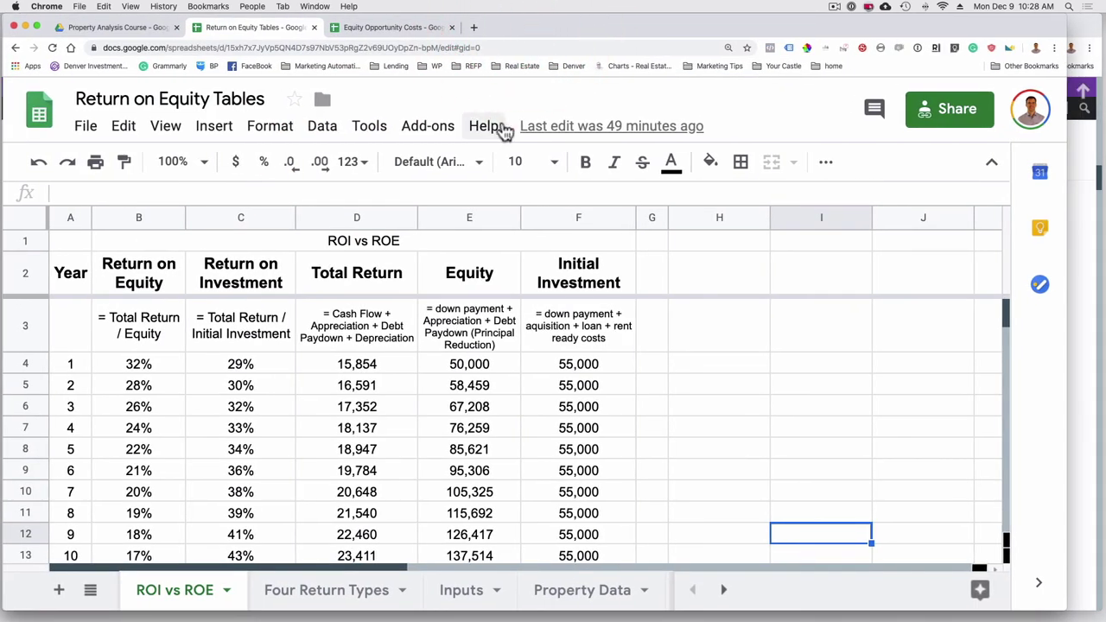
{"action": "left_click", "coordinate": [475, 596]}
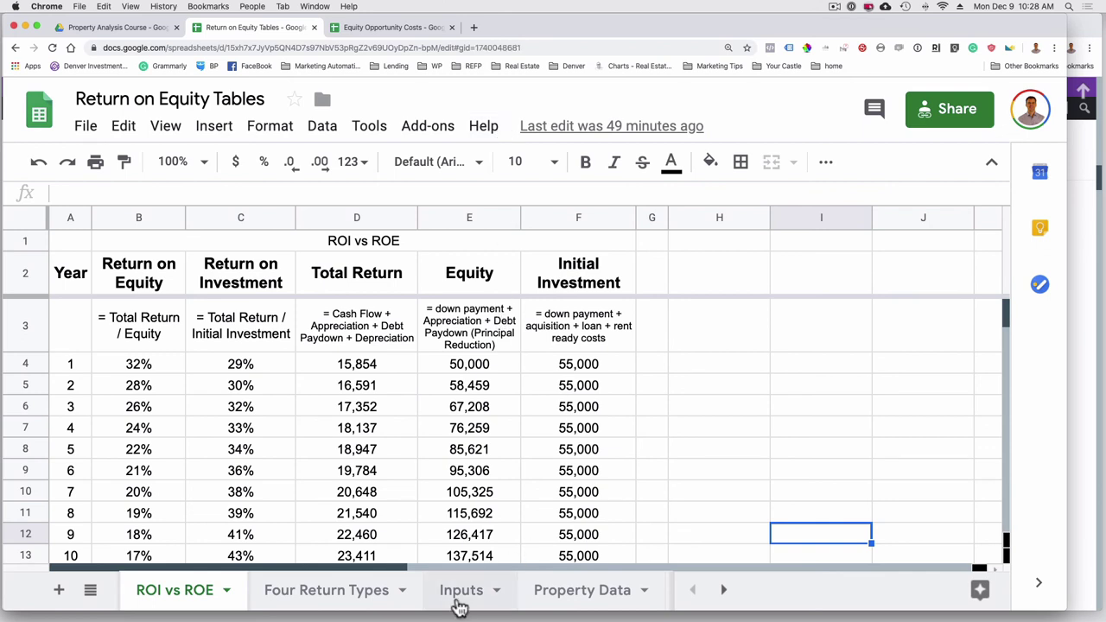
{"action": "left_click", "coordinate": [284, 393]}
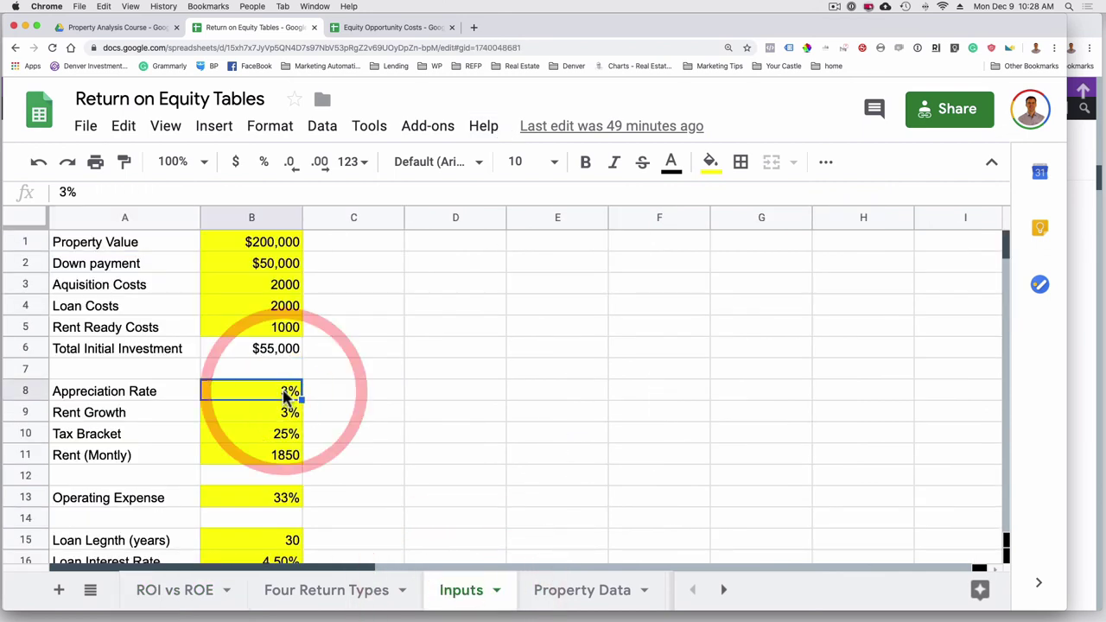
{"action": "type", "text": "7"}
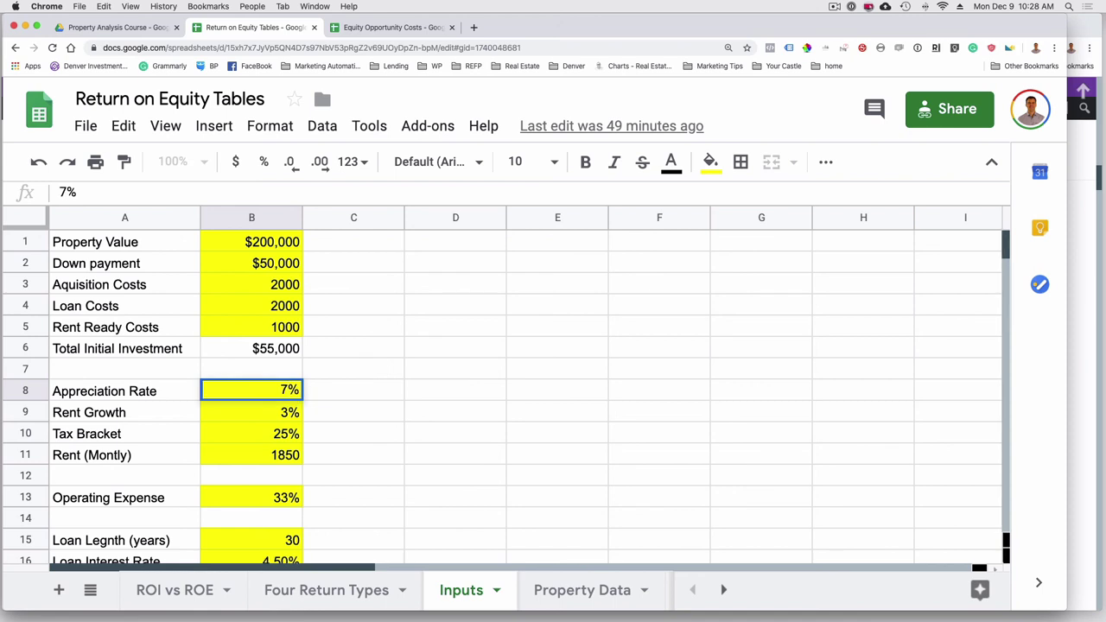
{"action": "key", "text": "Return"}
{"action": "type", "text": "6"}
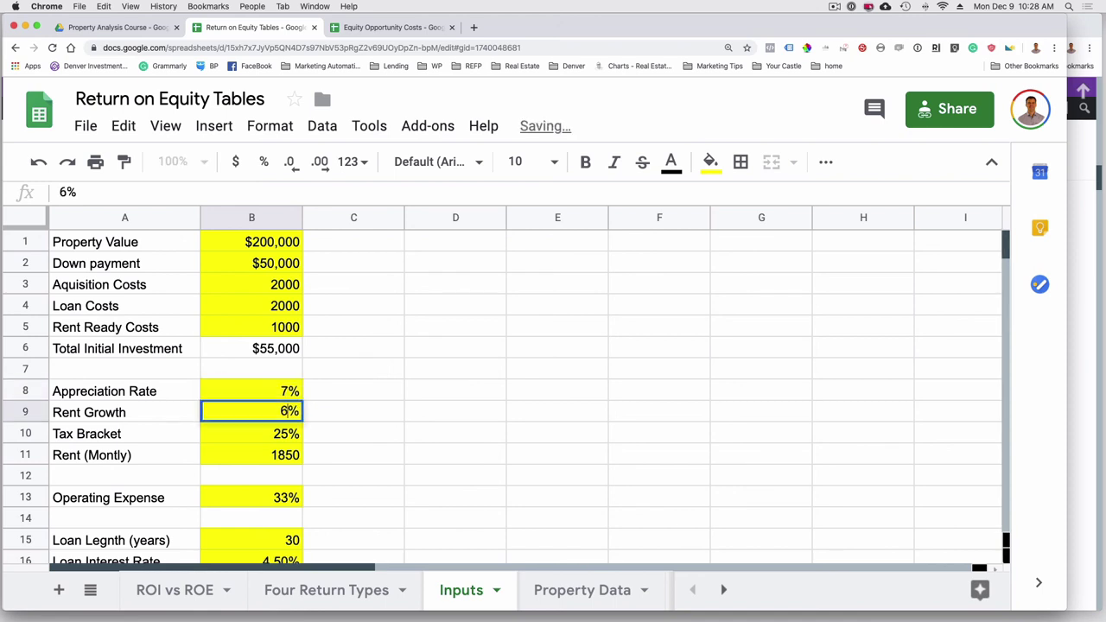
{"action": "key", "text": "Return"}
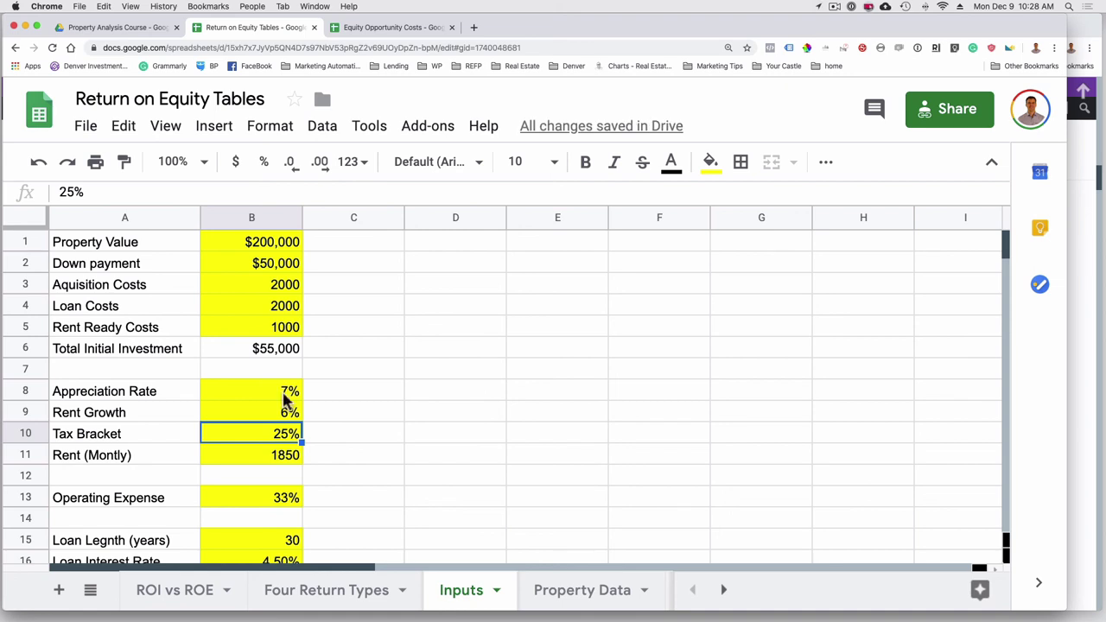
- Review the recalculated ROI vs ROE table by scrolling through it
{"action": "left_click", "coordinate": [175, 591]}
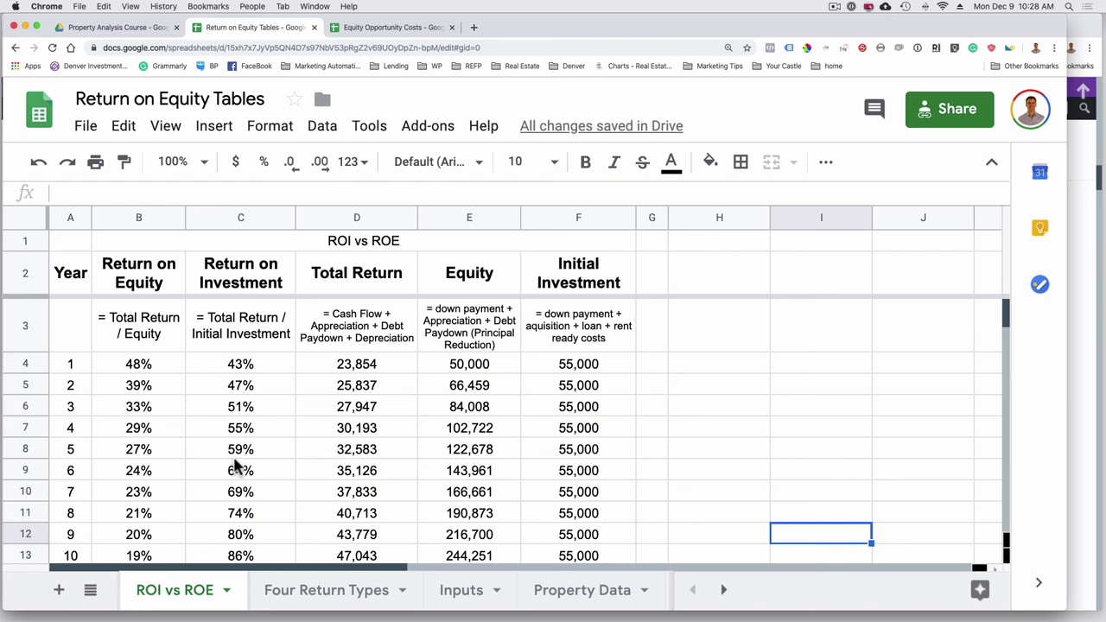
{"action": "scroll", "coordinate": [238, 467], "scroll_direction": "down", "scroll_amount": 3}
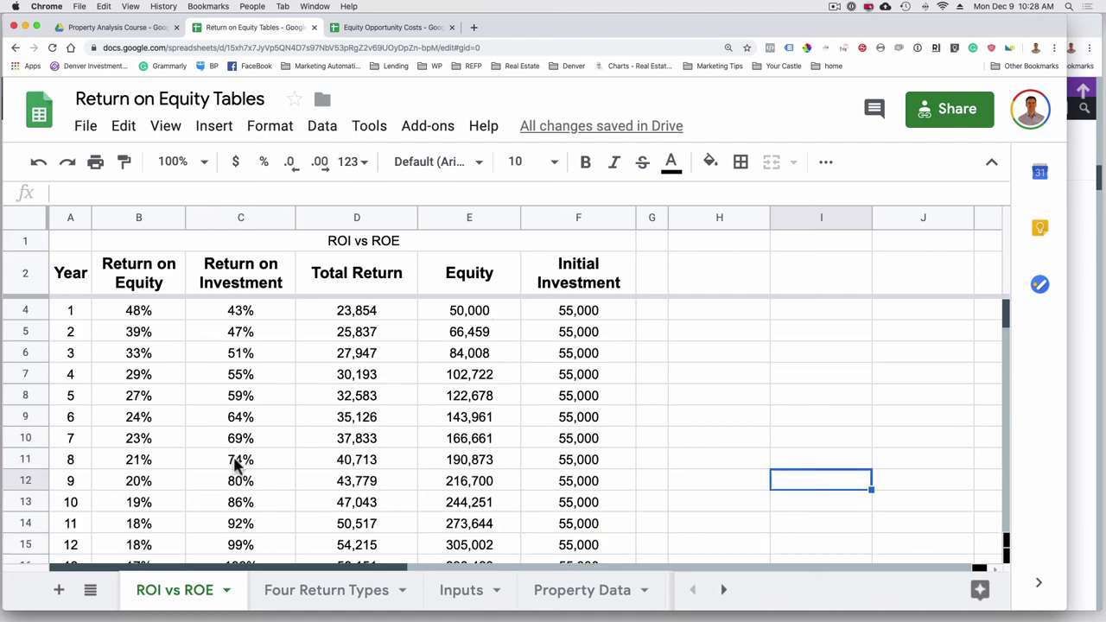
{"action": "scroll", "coordinate": [149, 516], "scroll_direction": "down", "scroll_amount": 3}
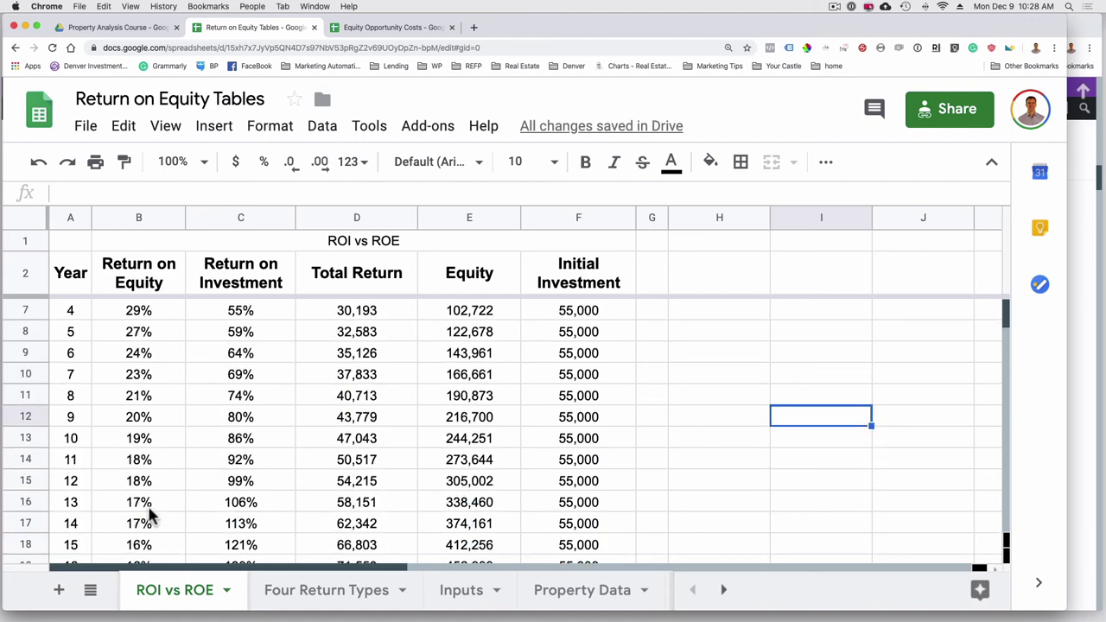
{"action": "scroll", "coordinate": [233, 480], "scroll_direction": "up", "scroll_amount": 6}
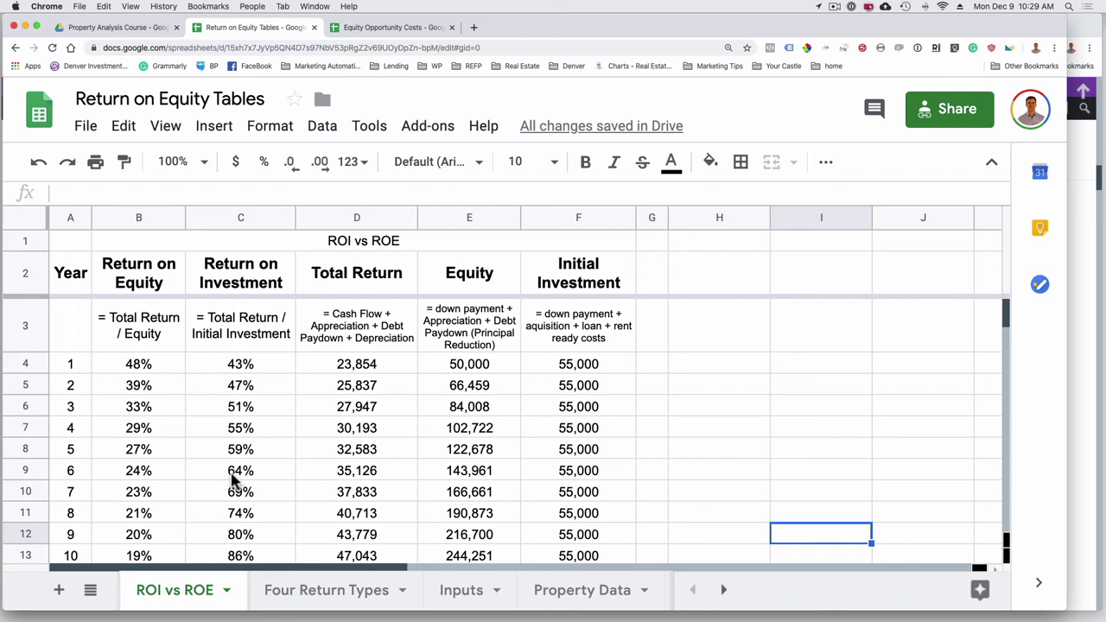
- On the Inputs sheet, set Appreciation Rate (B8) and Rent Growth (B9) back to 3%
{"action": "left_click", "coordinate": [460, 589]}
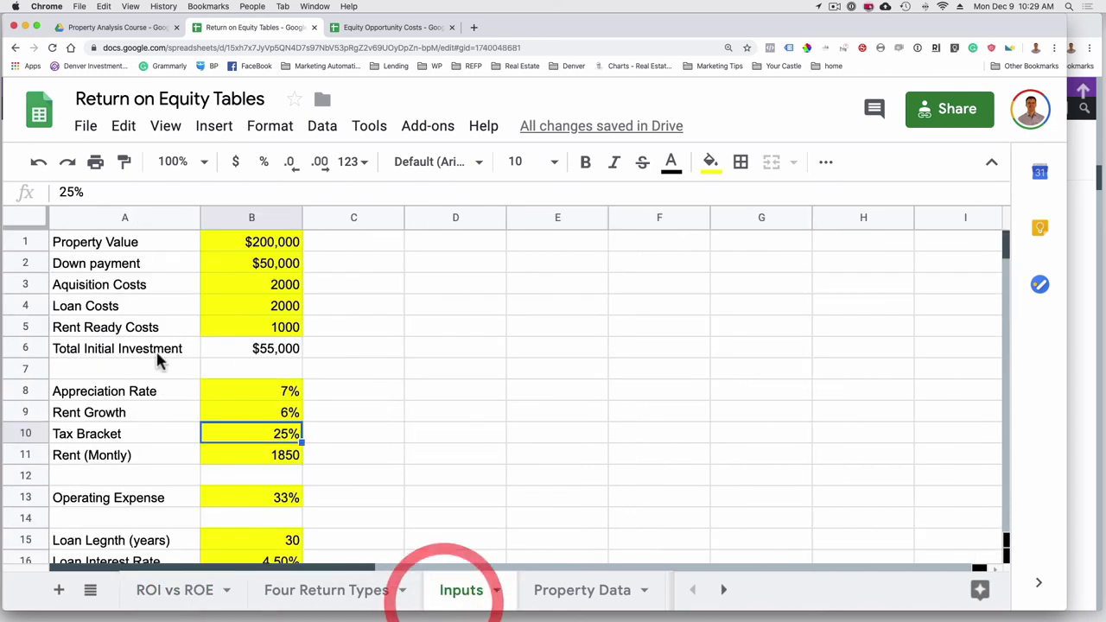
{"action": "left_click", "coordinate": [279, 391]}
{"action": "type", "text": "3"}
{"action": "key", "text": "Return"}
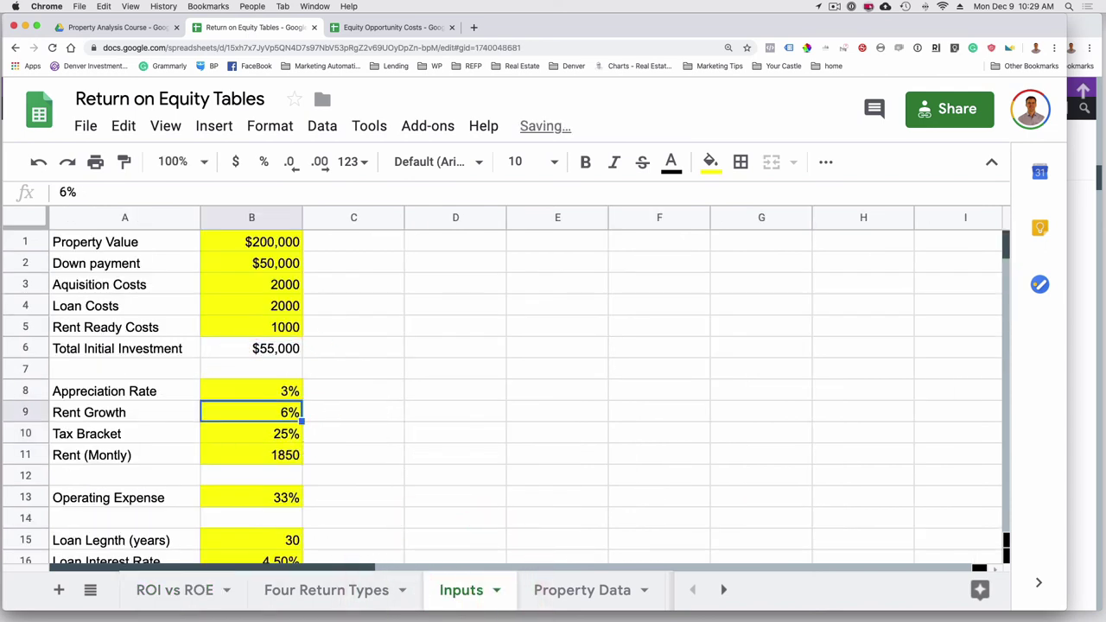
{"action": "type", "text": "3"}
{"action": "key", "text": "Return"}
{"action": "left_click", "coordinate": [327, 6]}
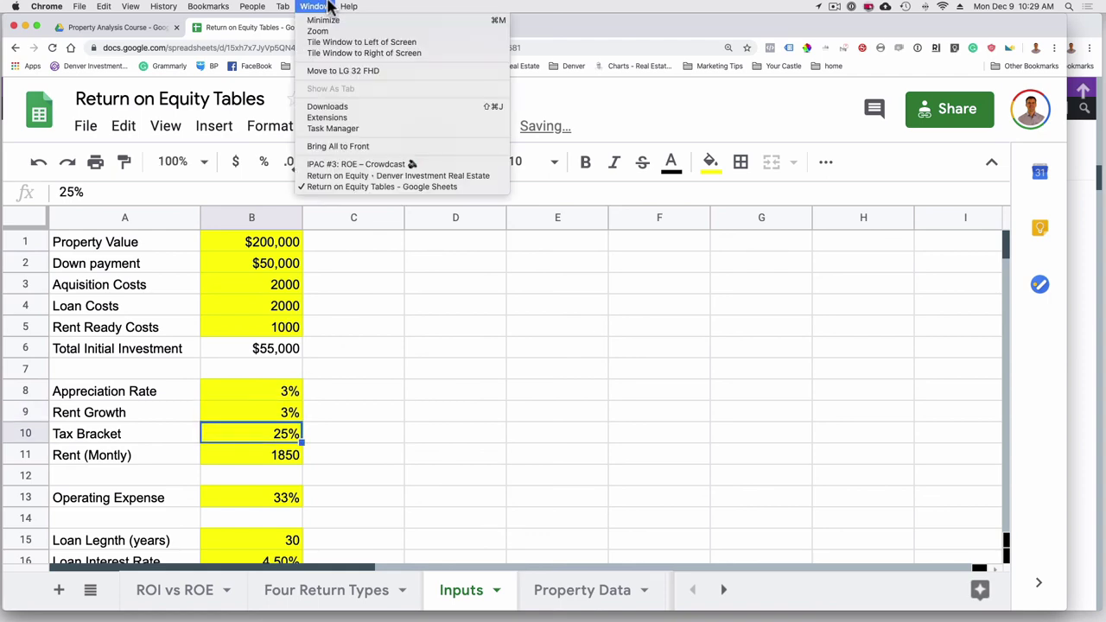
- Switch to the Return on Equity blog window and scroll to the cash-flow-versus-ROE paragraphs
{"action": "left_click", "coordinate": [322, 175]}
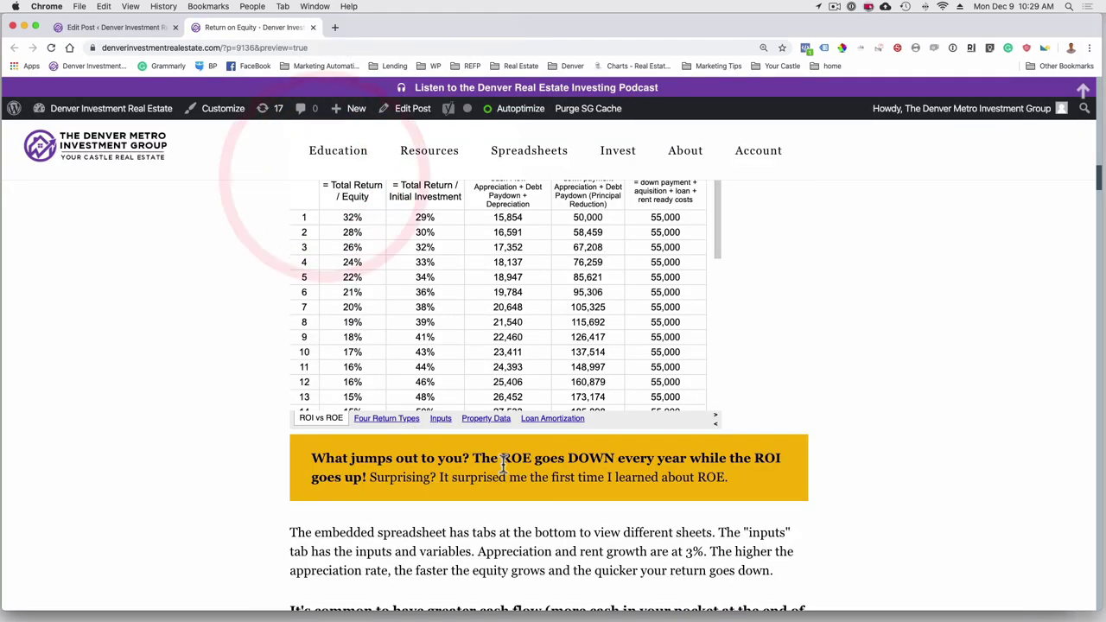
{"action": "scroll", "coordinate": [504, 464], "scroll_direction": "down", "scroll_amount": 5}
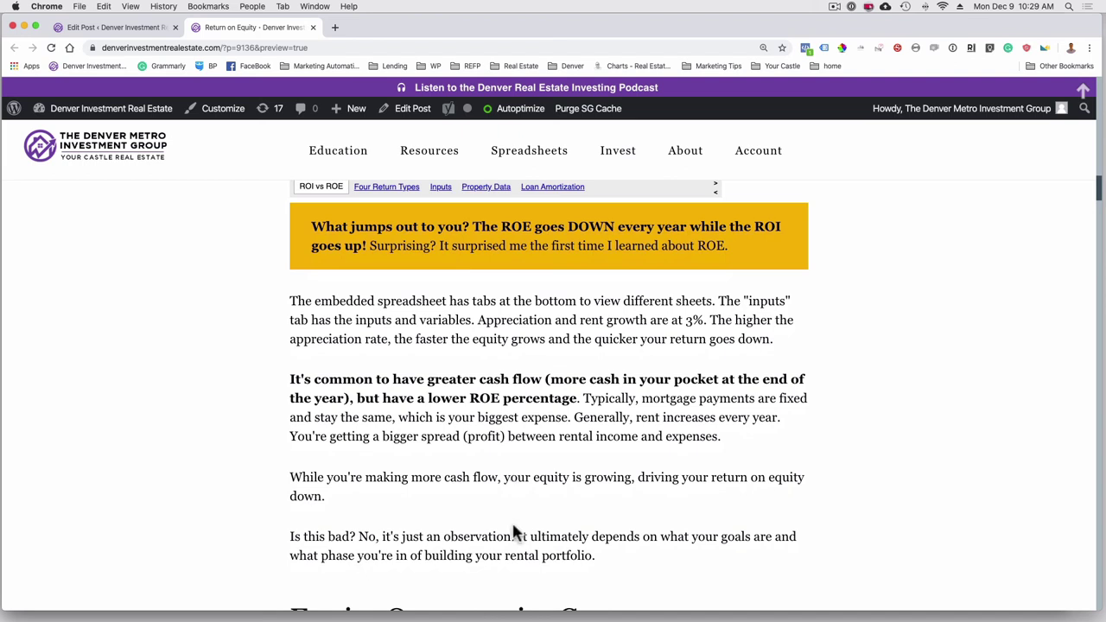
{"action": "scroll", "coordinate": [516, 533], "scroll_direction": "down", "scroll_amount": 1}
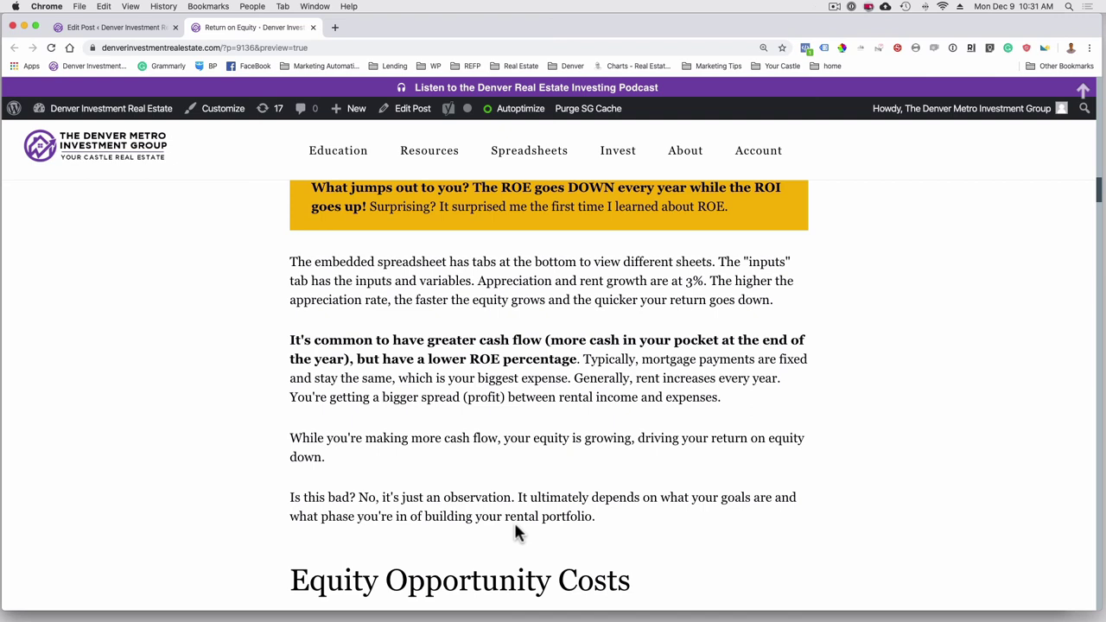
- Scroll through Equity Opportunity Costs to the piggy-bank analogy and 'That's the opportunity cost!'
{"action": "scroll", "coordinate": [515, 531], "scroll_direction": "down", "scroll_amount": 1}
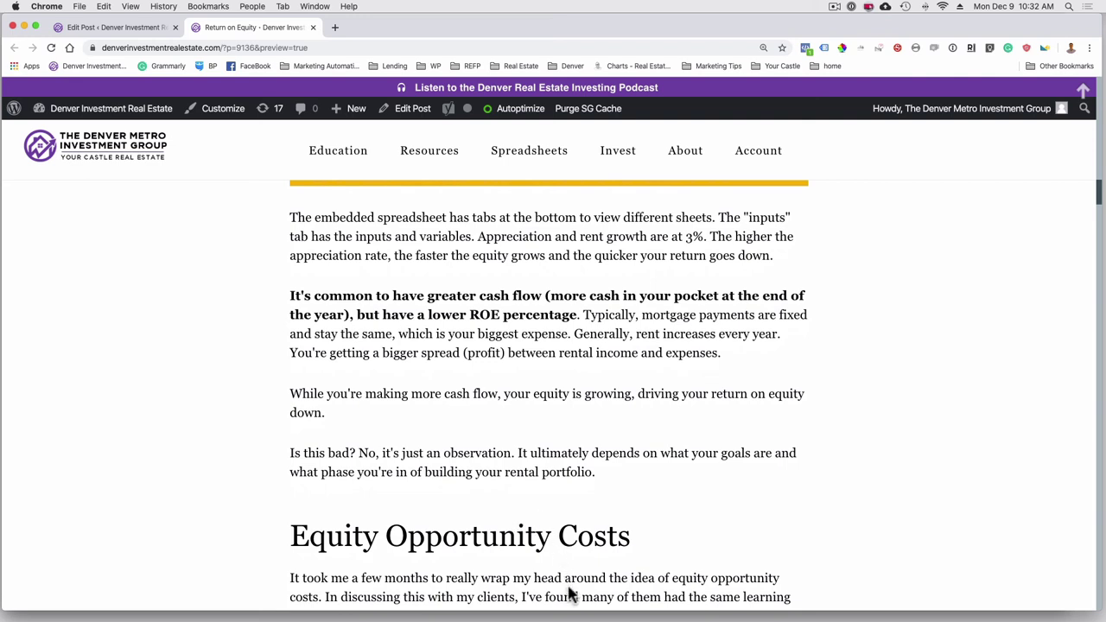
{"action": "scroll", "coordinate": [730, 450], "scroll_direction": "down", "scroll_amount": 3}
{"action": "scroll", "coordinate": [730, 449], "scroll_direction": "down", "scroll_amount": 1}
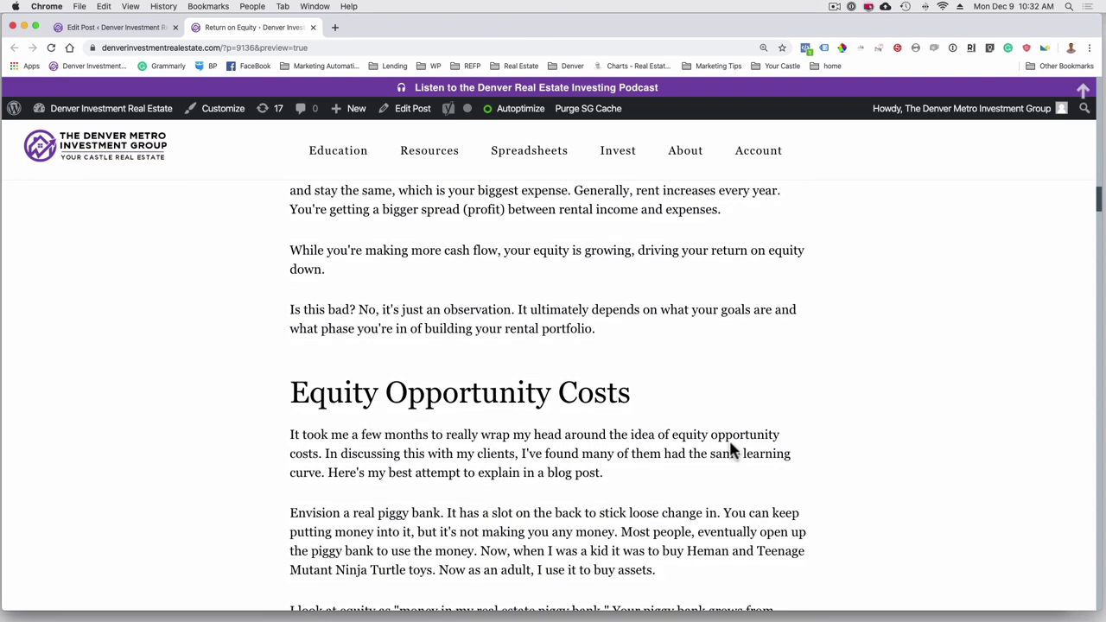
{"action": "scroll", "coordinate": [731, 450], "scroll_direction": "down", "scroll_amount": 1}
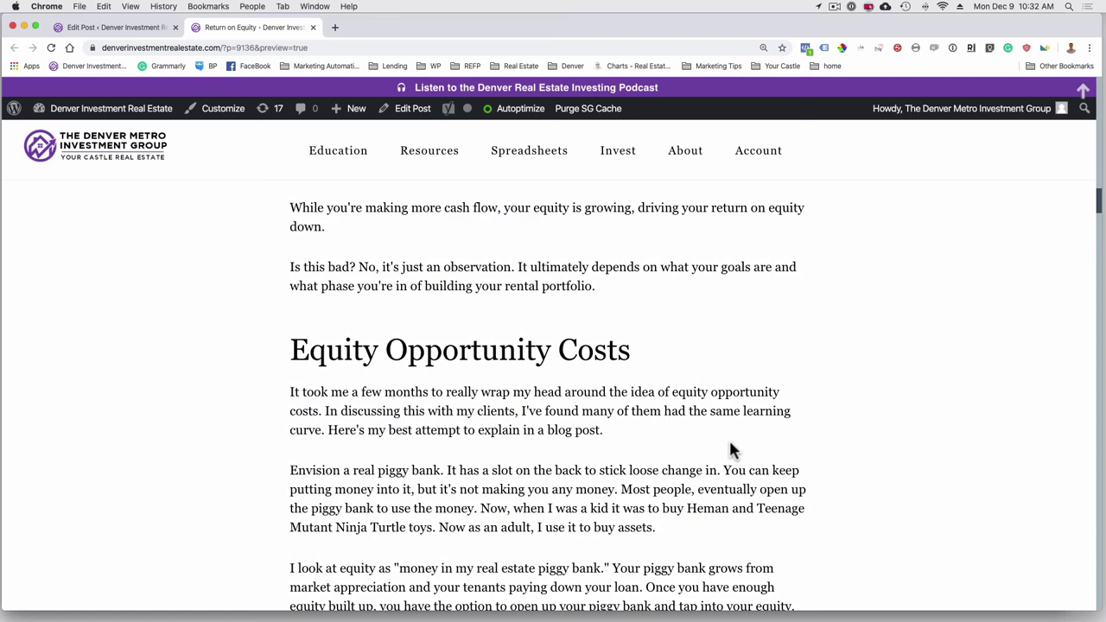
{"action": "scroll", "coordinate": [730, 450], "scroll_direction": "down", "scroll_amount": 2}
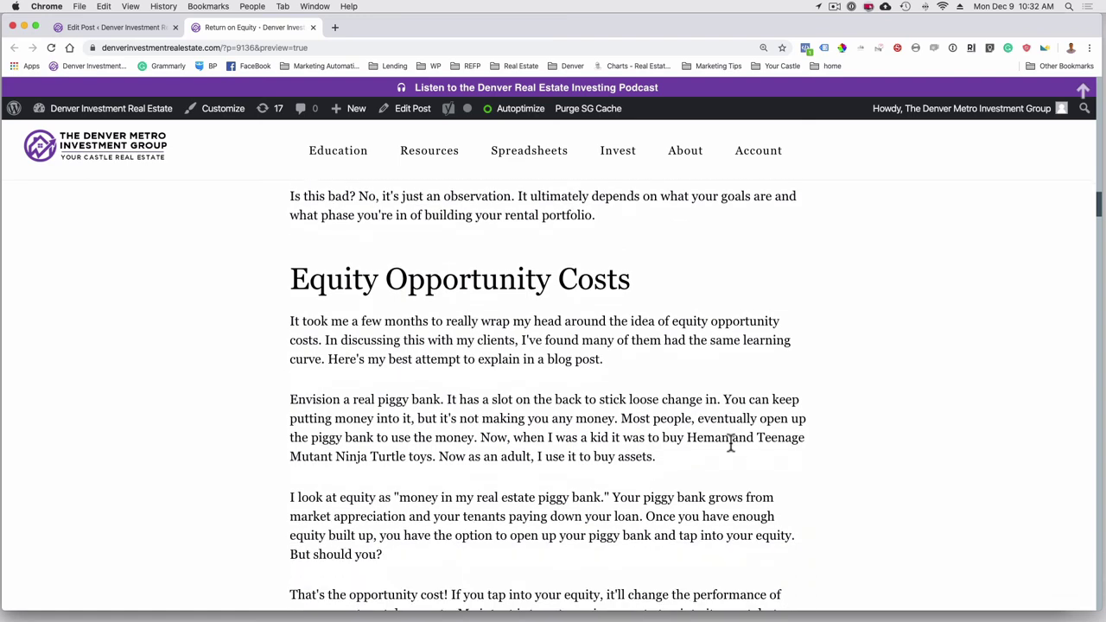
{"action": "scroll", "coordinate": [730, 443], "scroll_direction": "down", "scroll_amount": 1}
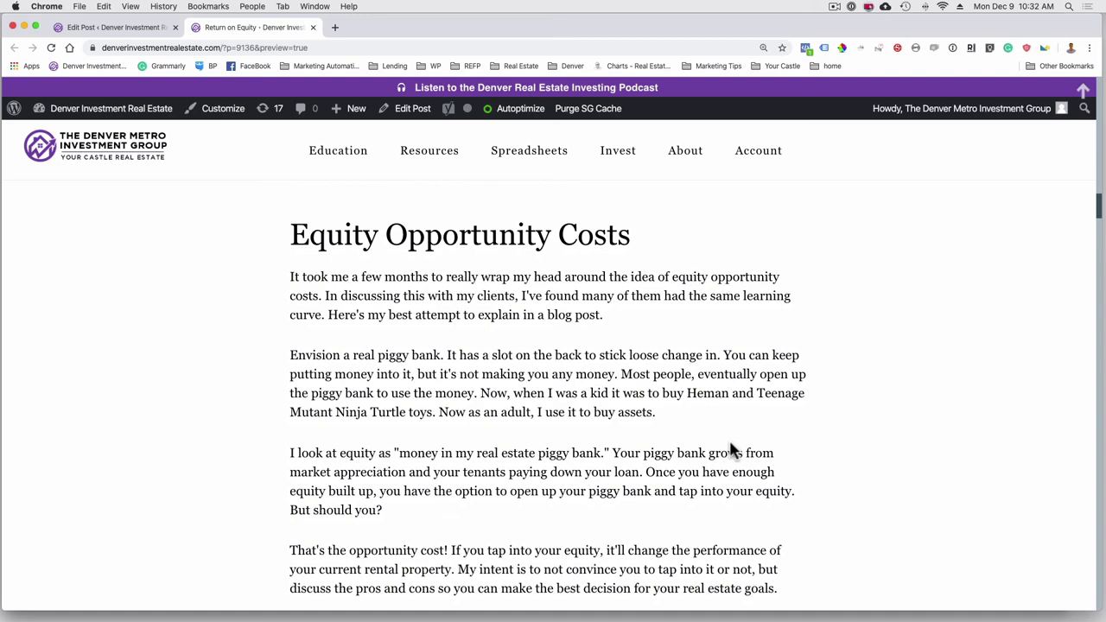
- Scroll down to the three rental-property options list and the 'What's the best? It depends' line
{"action": "scroll", "coordinate": [730, 449], "scroll_direction": "down", "scroll_amount": 2}
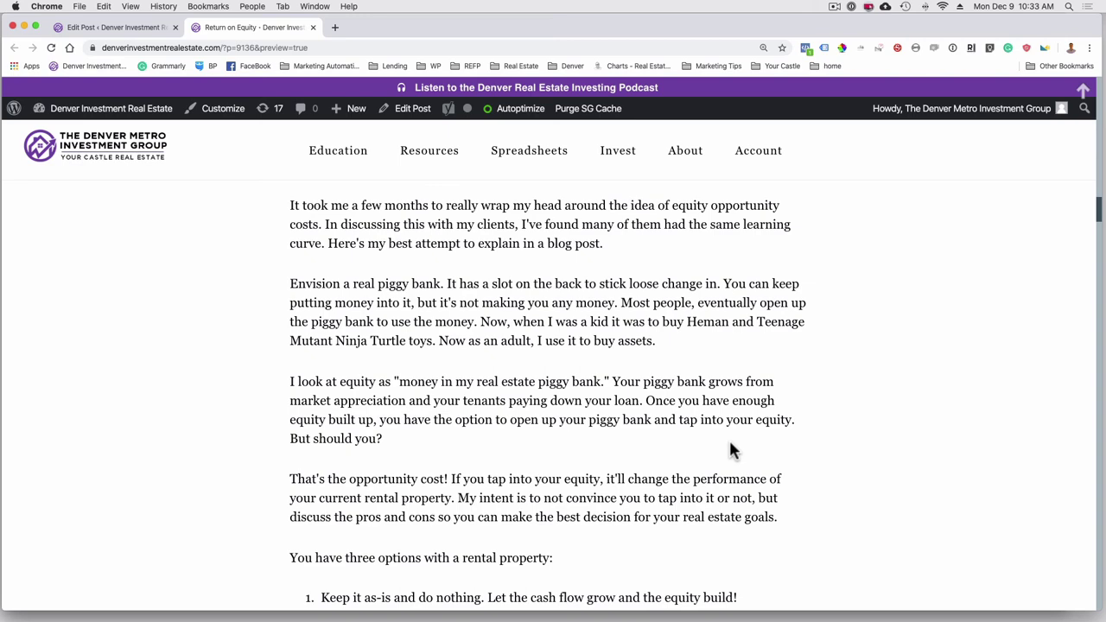
{"action": "scroll", "coordinate": [730, 449], "scroll_direction": "down", "scroll_amount": 3}
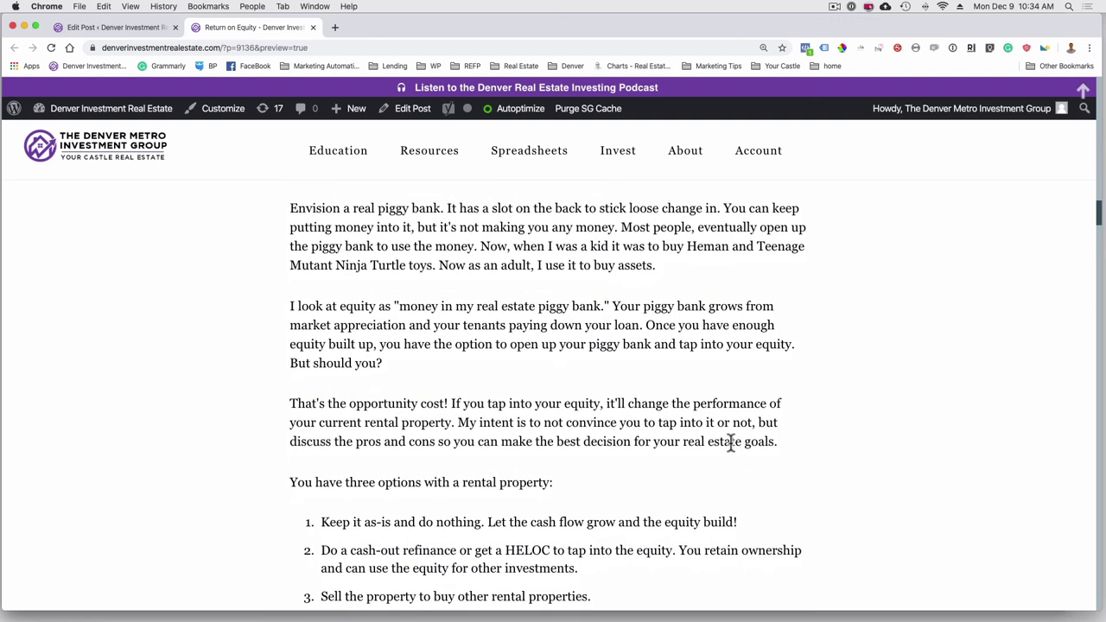
{"action": "scroll", "coordinate": [730, 442], "scroll_direction": "down", "scroll_amount": 3}
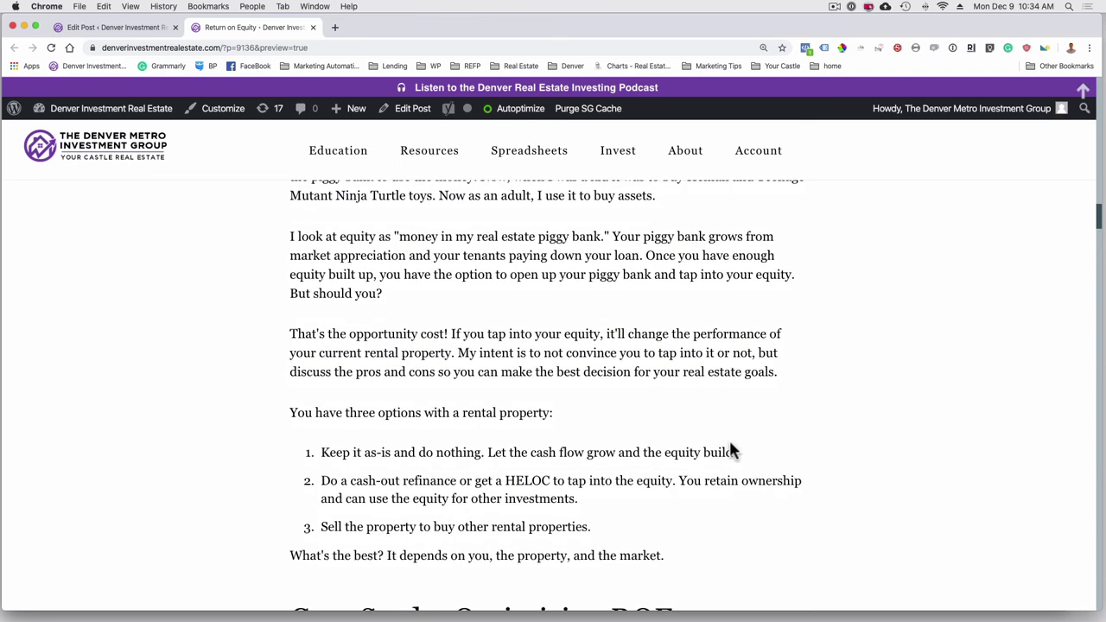
- Scroll through the Reno condo case study down to the 'ROE Option #1: Keep It' heading
{"action": "scroll", "coordinate": [730, 450], "scroll_direction": "down", "scroll_amount": 4}
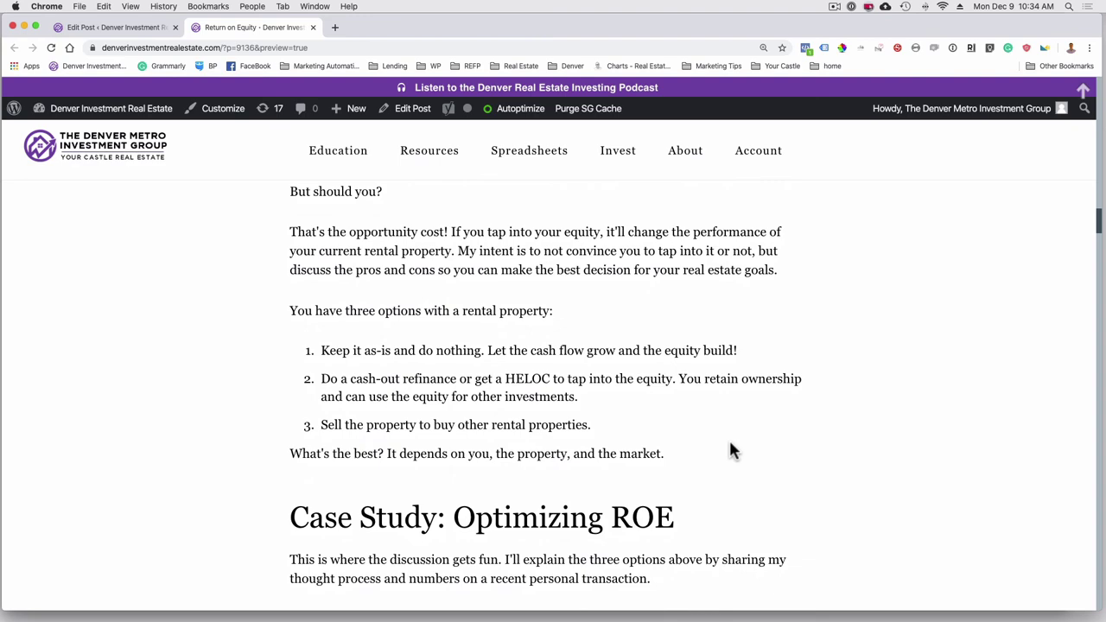
{"action": "scroll", "coordinate": [730, 450], "scroll_direction": "down", "scroll_amount": 1}
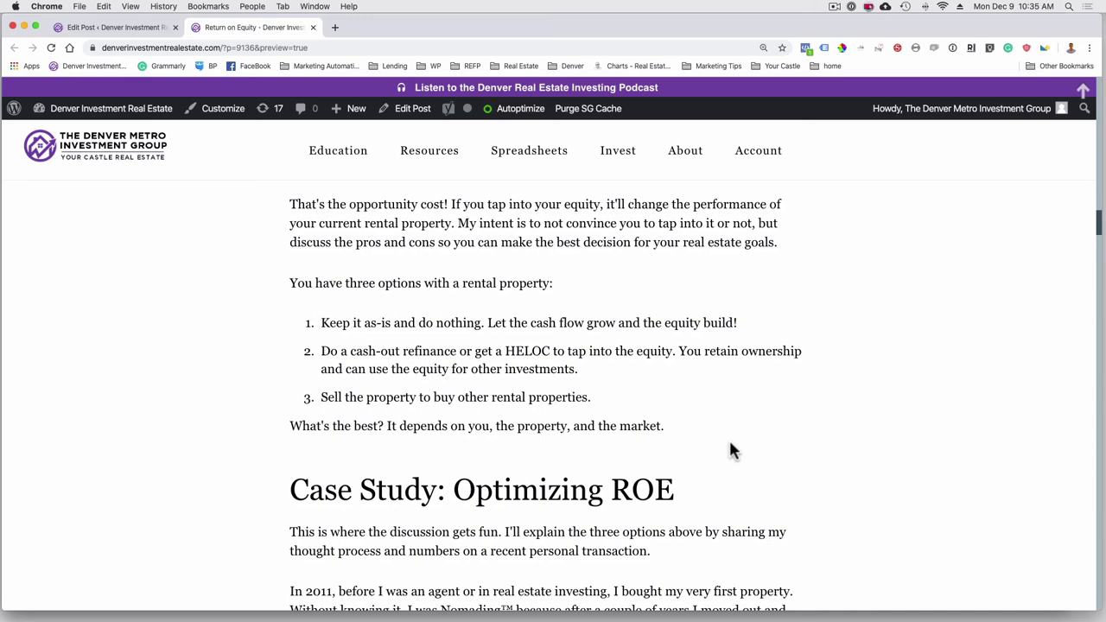
{"action": "scroll", "coordinate": [728, 451], "scroll_direction": "down", "scroll_amount": 1}
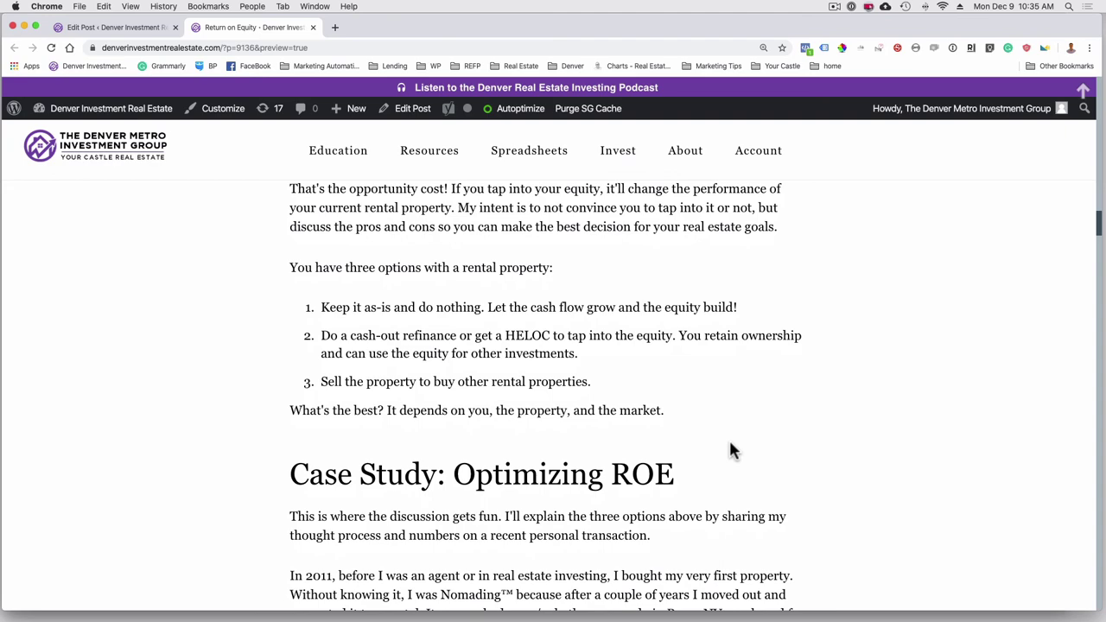
{"action": "scroll", "coordinate": [730, 444], "scroll_direction": "down", "scroll_amount": 5}
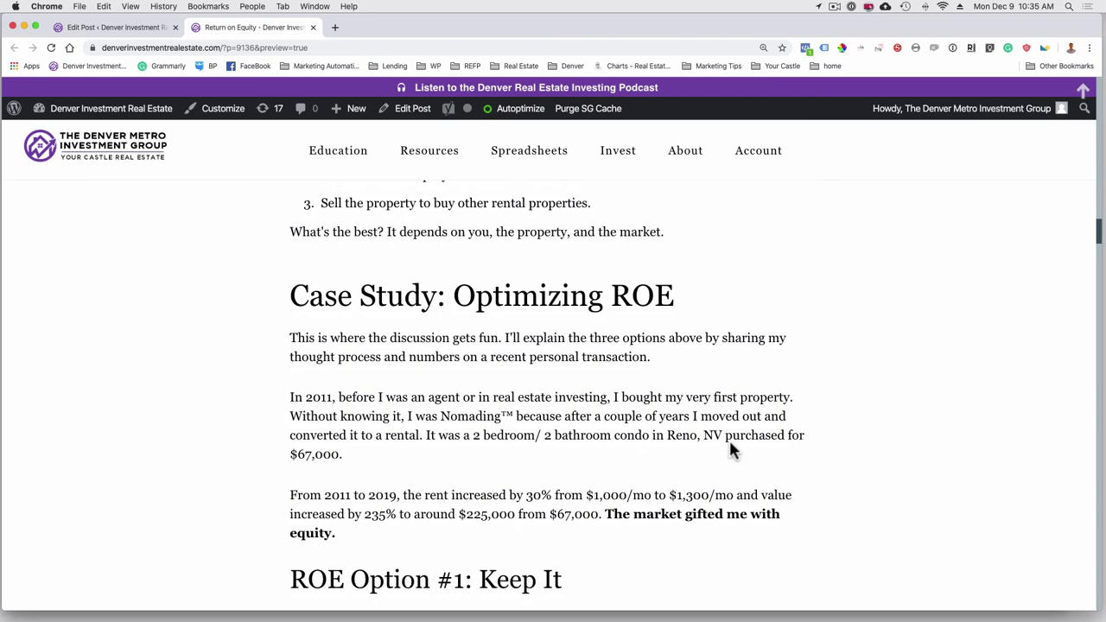
{"action": "scroll", "coordinate": [729, 447], "scroll_direction": "down", "scroll_amount": 2}
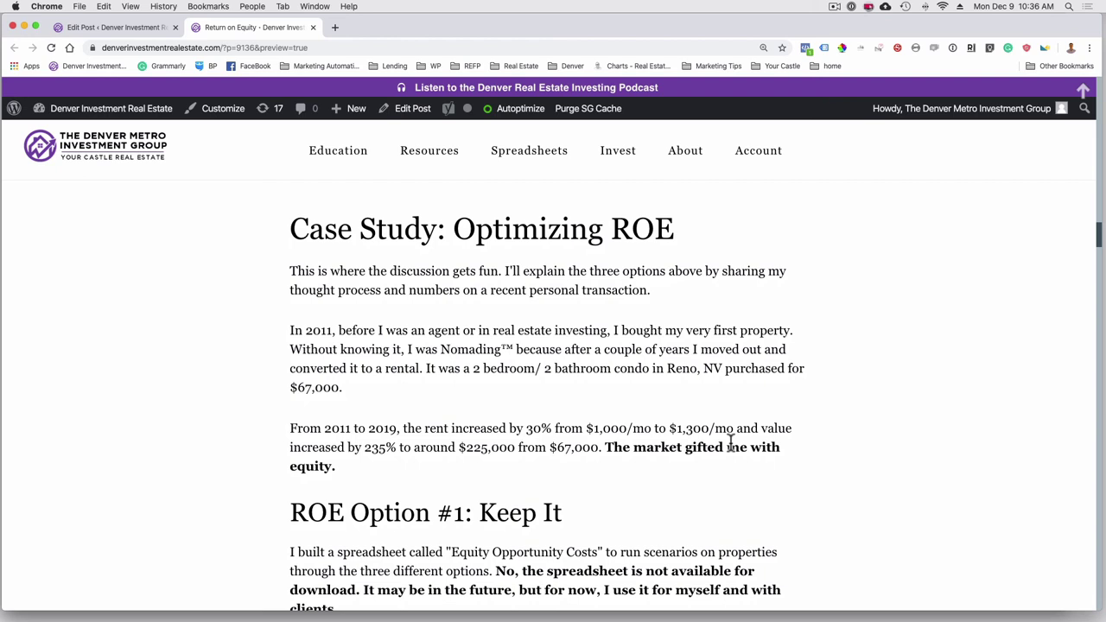
- Scroll past the Option #1 paragraphs until the 'OPTION #1: KEEP IT' table starts appearing
{"action": "scroll", "coordinate": [730, 444], "scroll_direction": "down", "scroll_amount": 3}
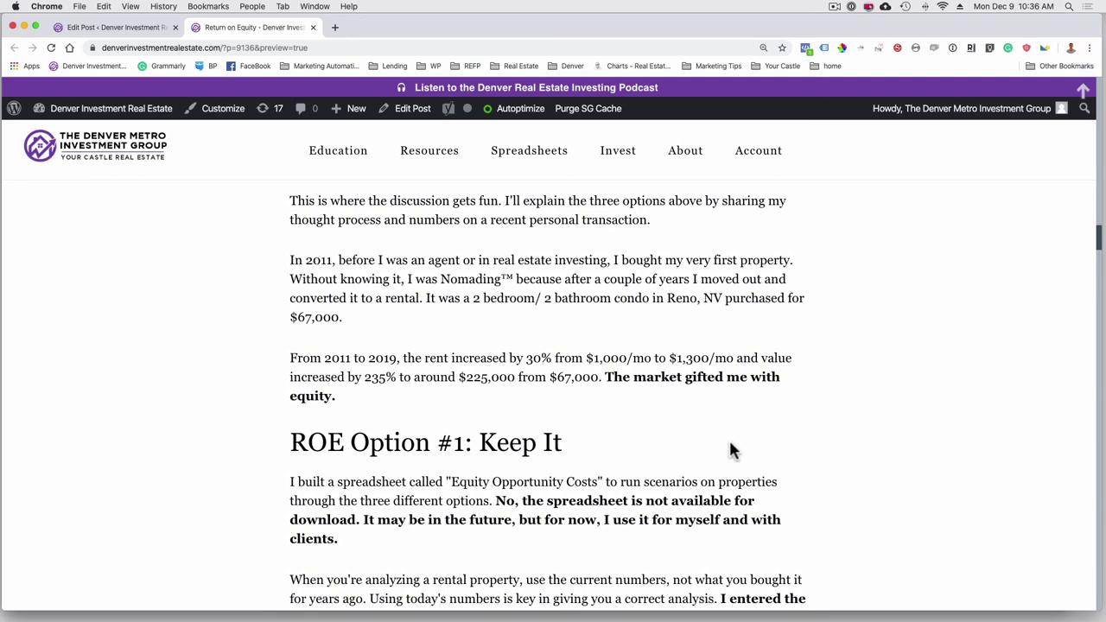
{"action": "scroll", "coordinate": [731, 448], "scroll_direction": "down", "scroll_amount": 2}
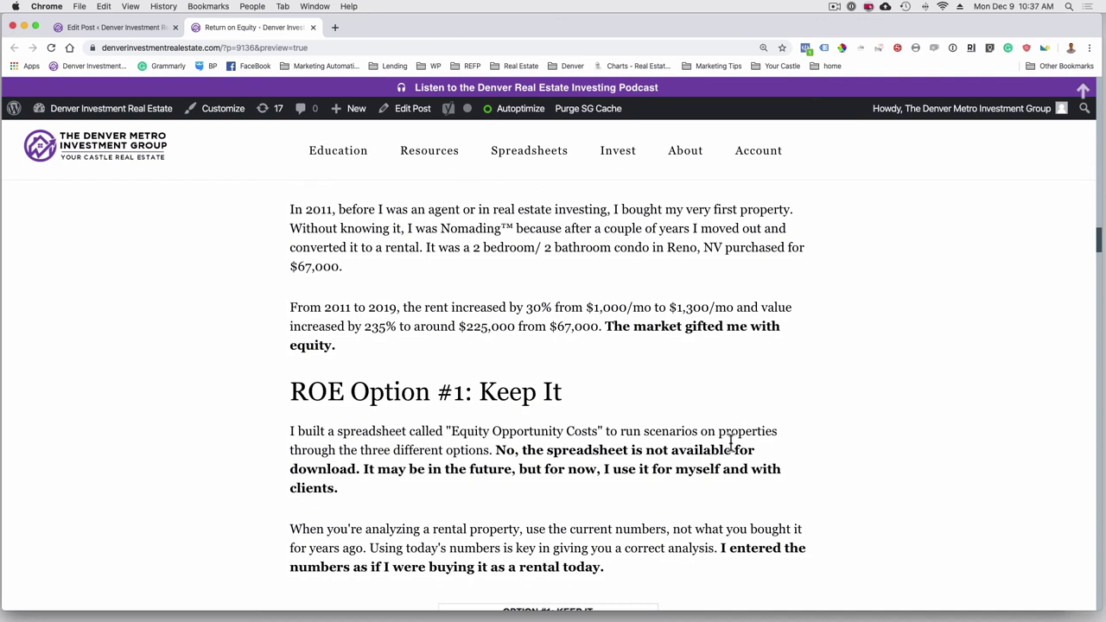
{"action": "scroll", "coordinate": [730, 442], "scroll_direction": "down", "scroll_amount": 1}
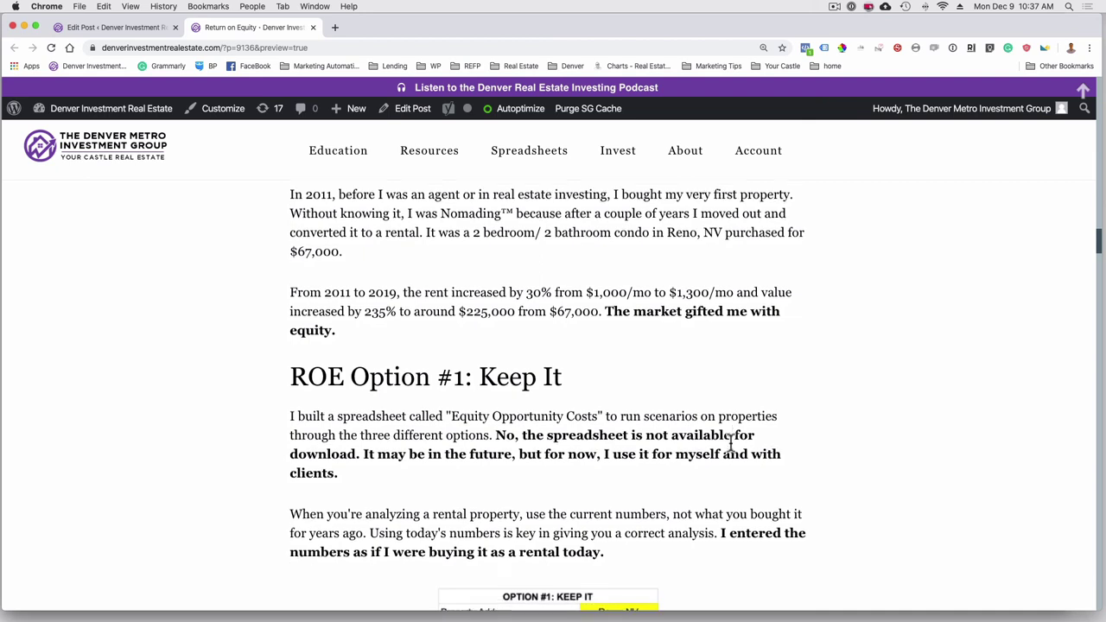
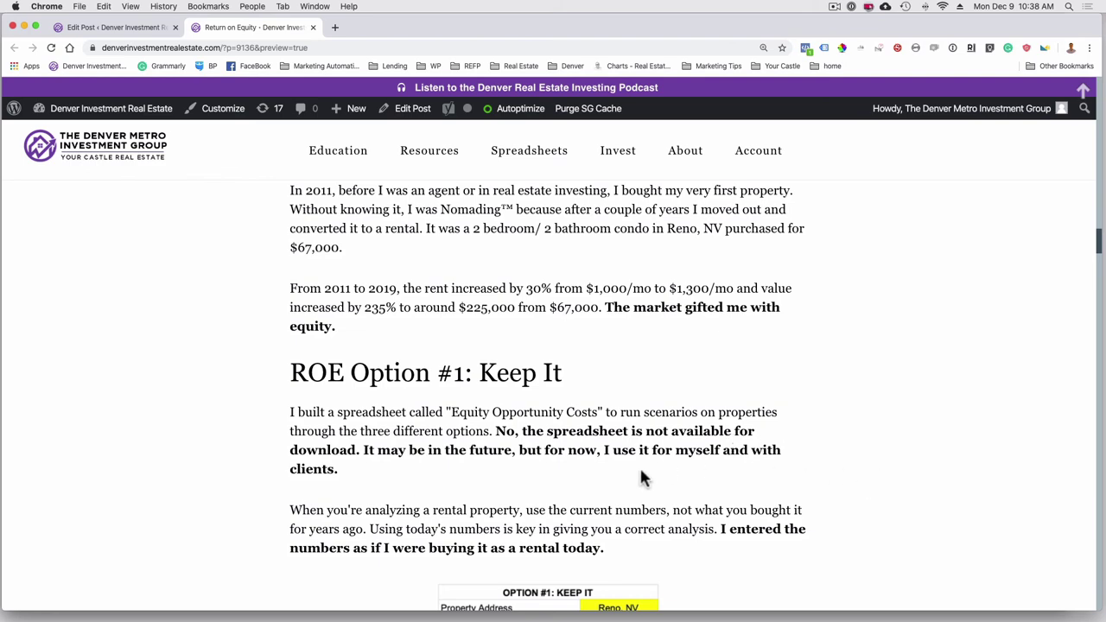
- Scroll the Return on Equity post preview down to the Option #1: Keep It table
{"action": "scroll", "coordinate": [643, 478], "scroll_direction": "down", "scroll_amount": 4}
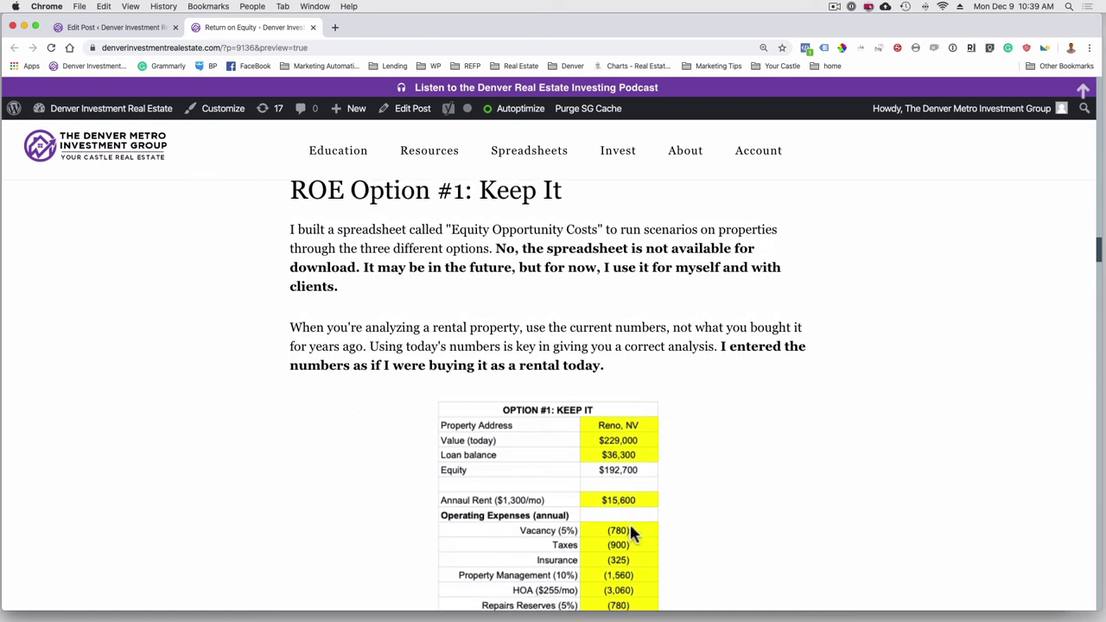
{"action": "scroll", "coordinate": [631, 527], "scroll_direction": "down", "scroll_amount": 2}
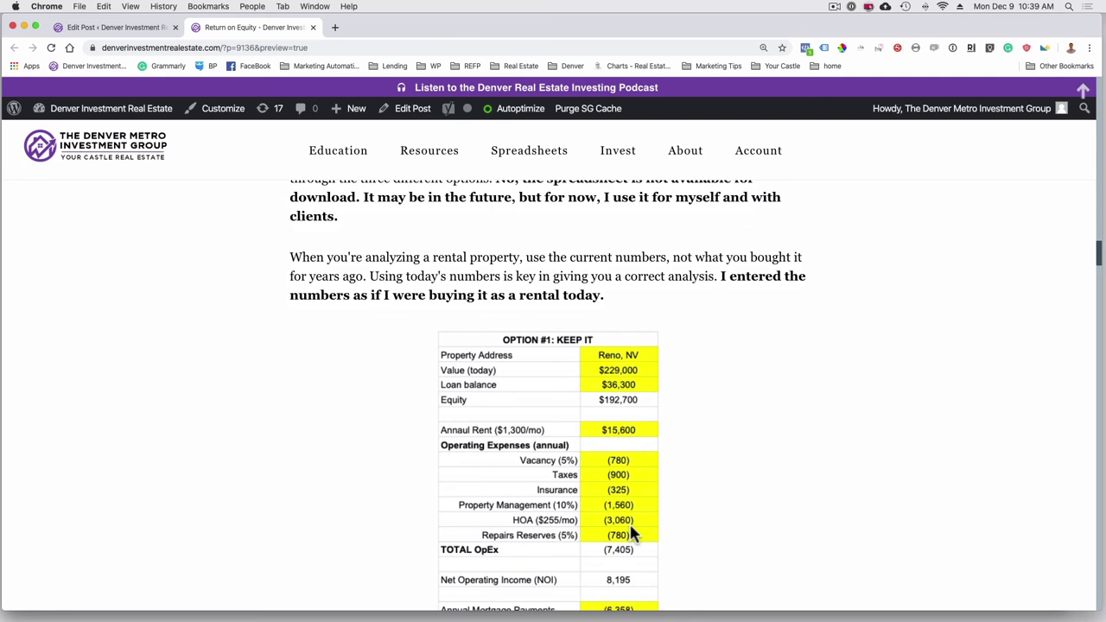
{"action": "scroll", "coordinate": [631, 534], "scroll_direction": "down", "scroll_amount": 1}
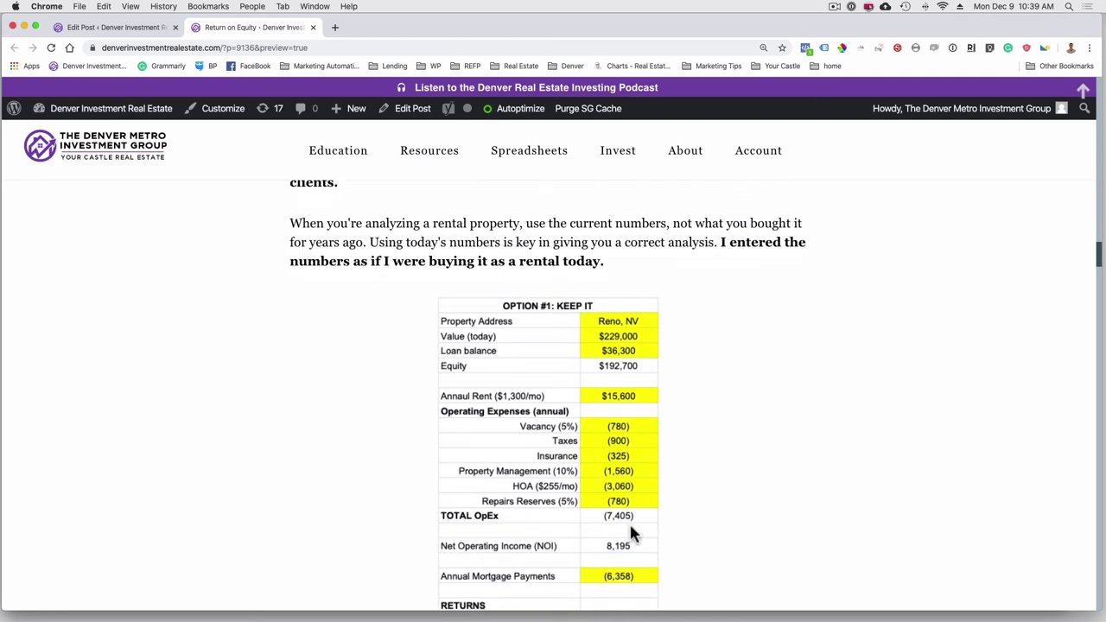
{"action": "scroll", "coordinate": [631, 534], "scroll_direction": "down", "scroll_amount": 1}
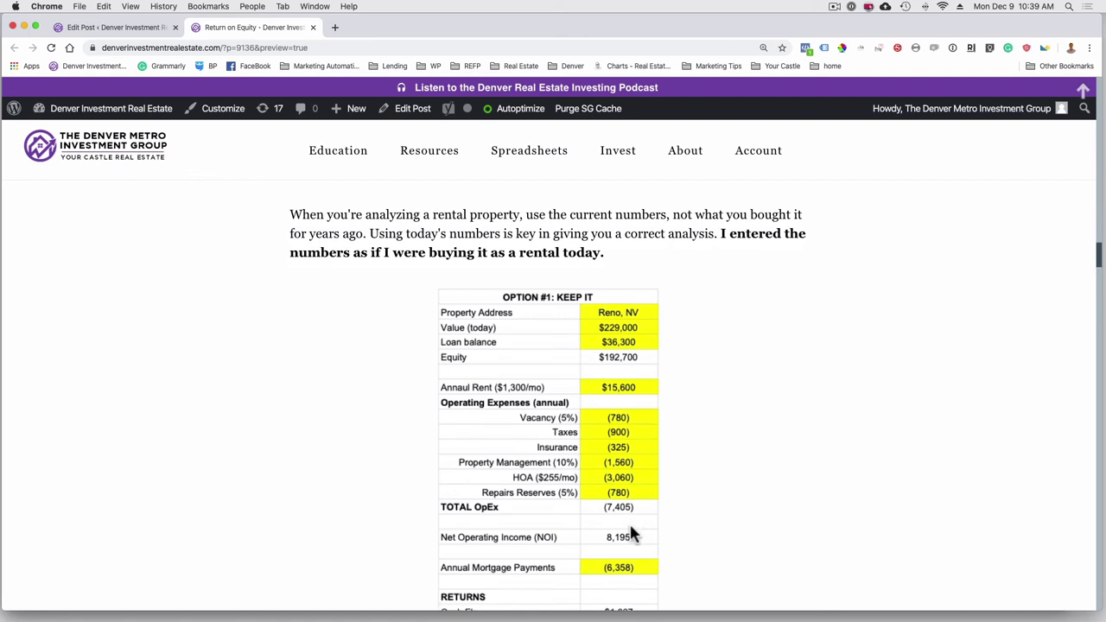
{"action": "left_click", "coordinate": [321, 7]}
- Bring up the Equity Opportunity Costs #1 - Keep It sheet, adjust zoom, and select cell C5
{"action": "left_click", "coordinate": [355, 187]}
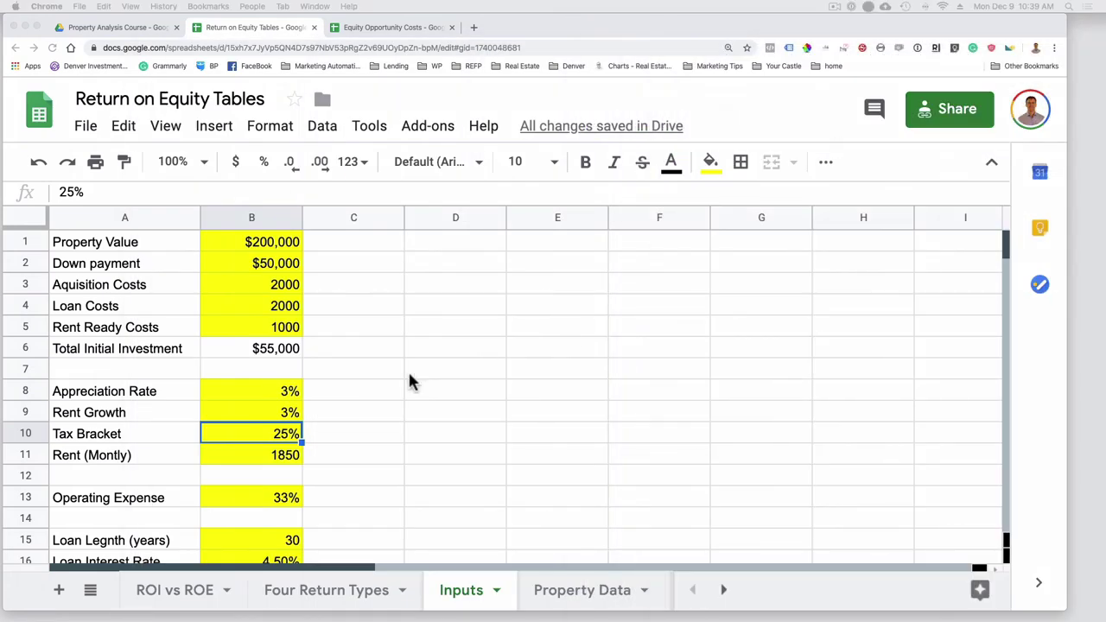
{"action": "left_click", "coordinate": [372, 27]}
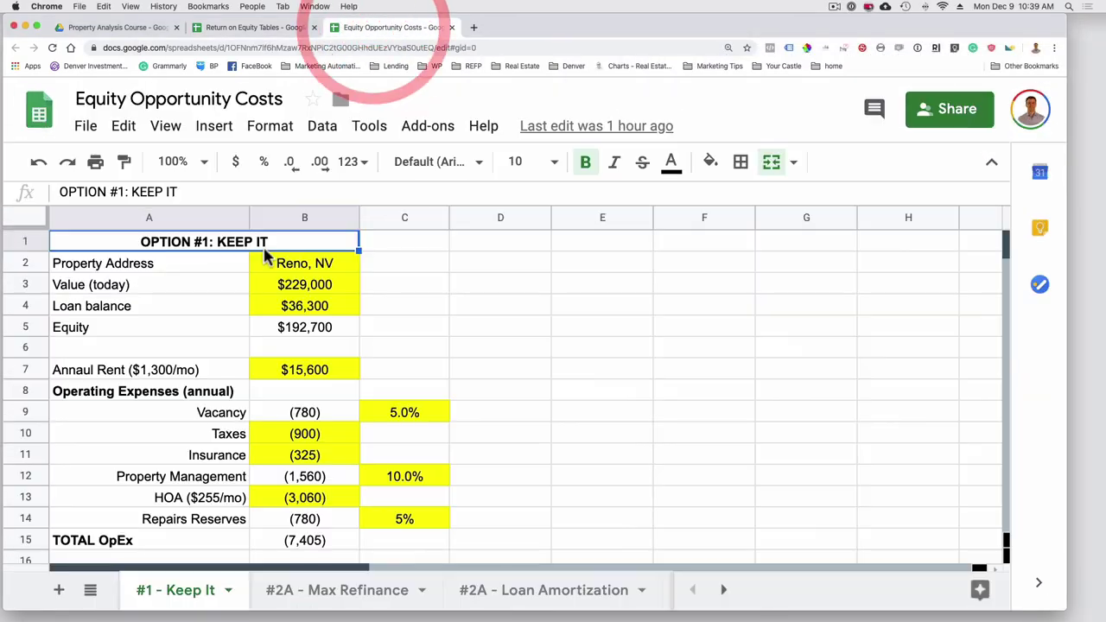
{"action": "key", "text": "super+equal"}
{"action": "key", "text": "super+equal"}
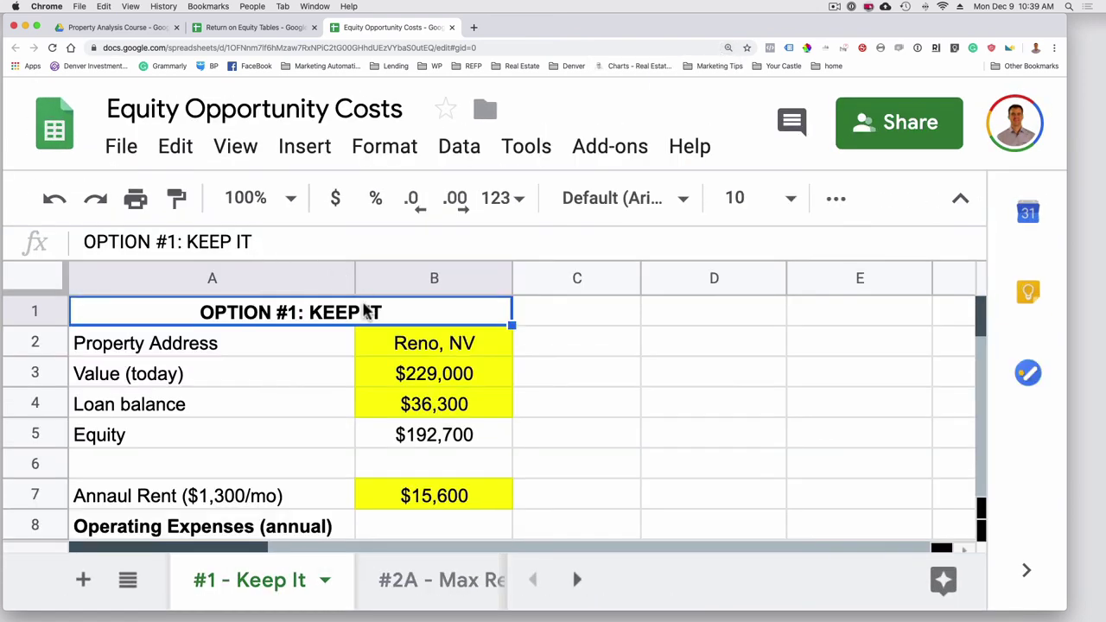
{"action": "key", "text": "super+minus"}
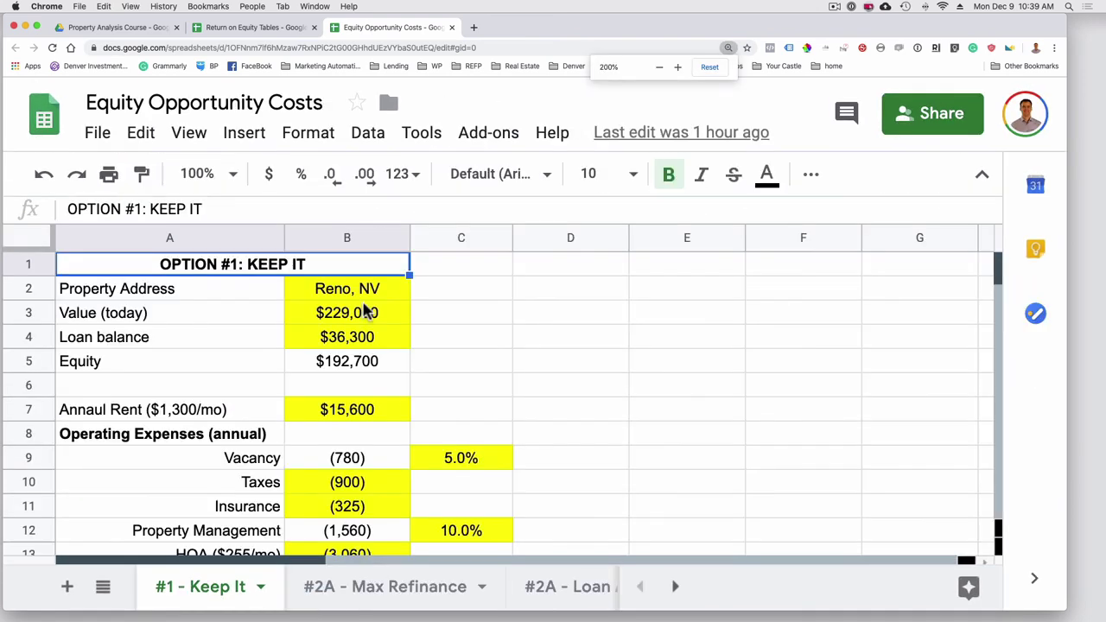
{"action": "scroll", "coordinate": [429, 328], "scroll_direction": "down", "scroll_amount": 1}
{"action": "scroll", "coordinate": [429, 328], "scroll_direction": "up", "scroll_amount": 1}
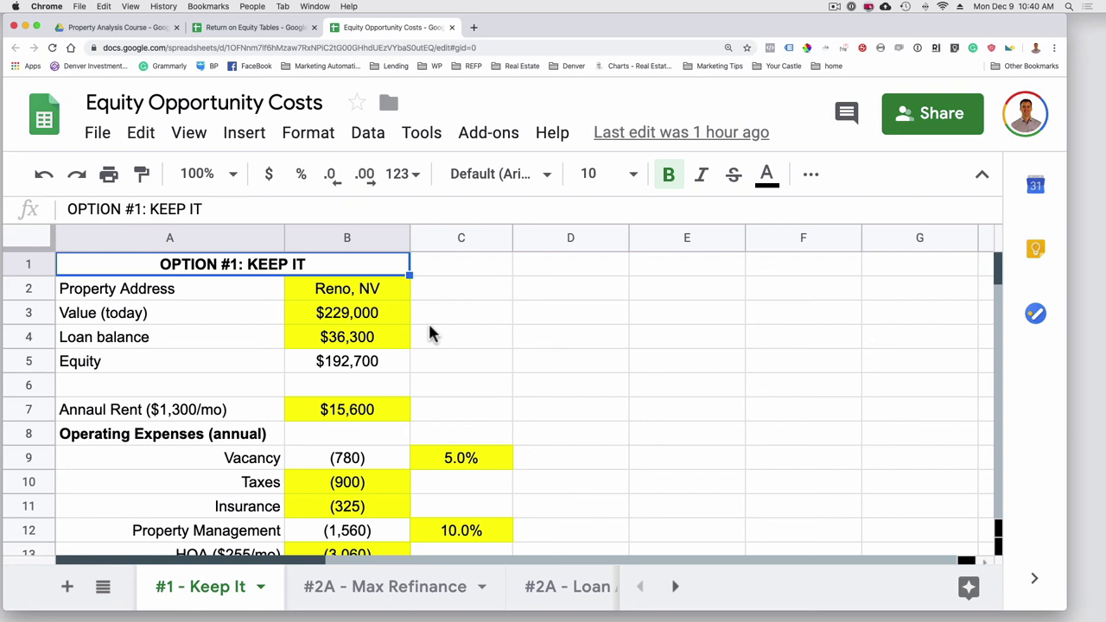
{"action": "left_click", "coordinate": [431, 353]}
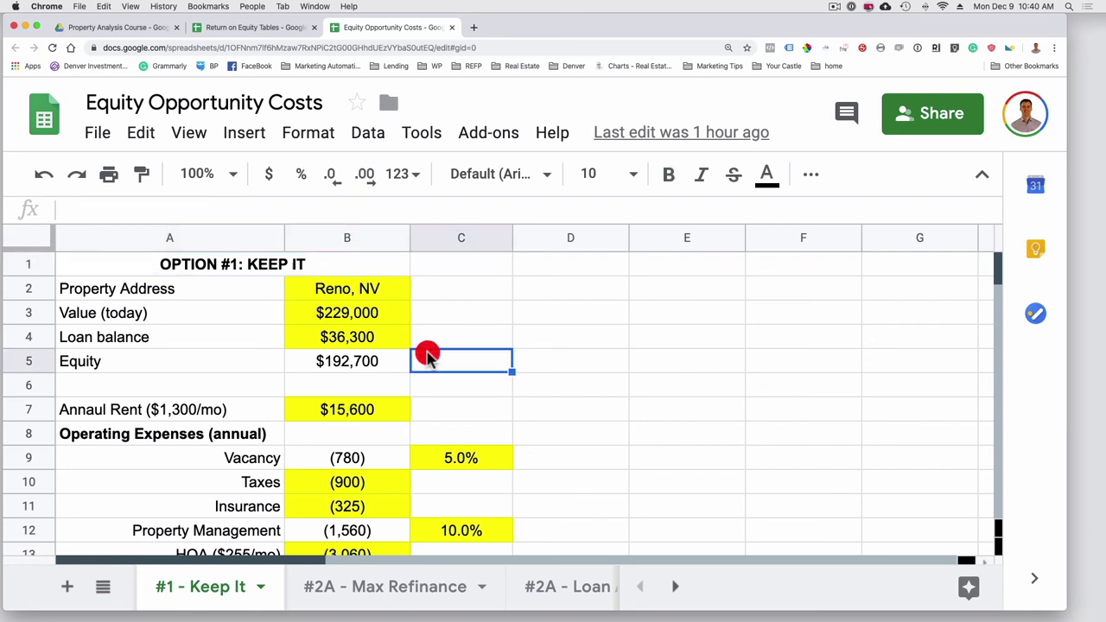
{"action": "scroll", "coordinate": [430, 352], "scroll_direction": "down", "scroll_amount": 1}
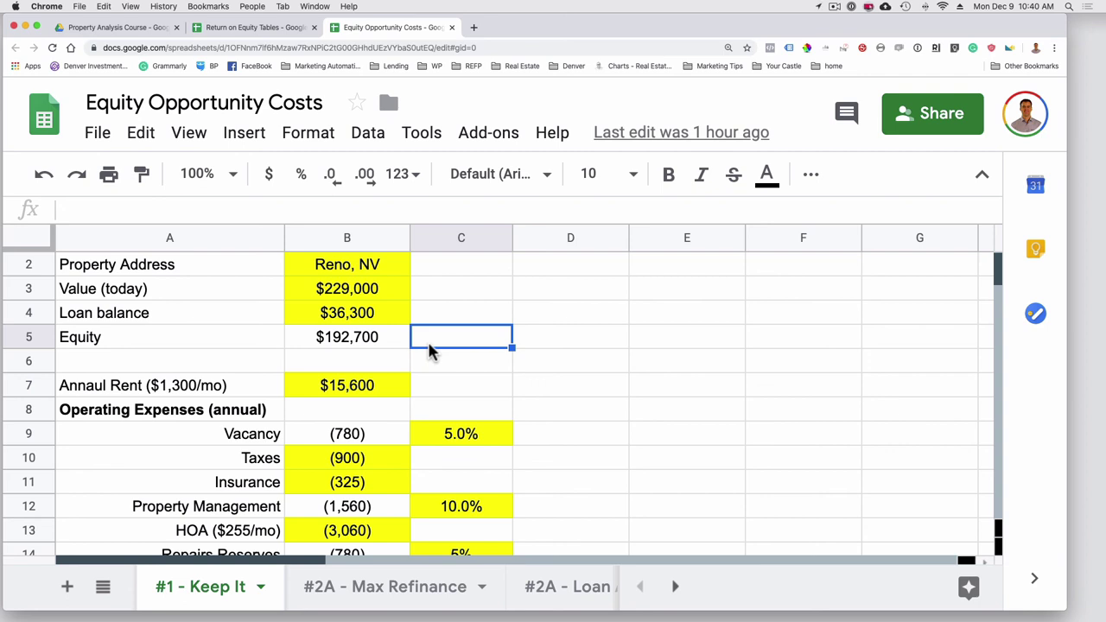
{"action": "scroll", "coordinate": [432, 349], "scroll_direction": "down", "scroll_amount": 2}
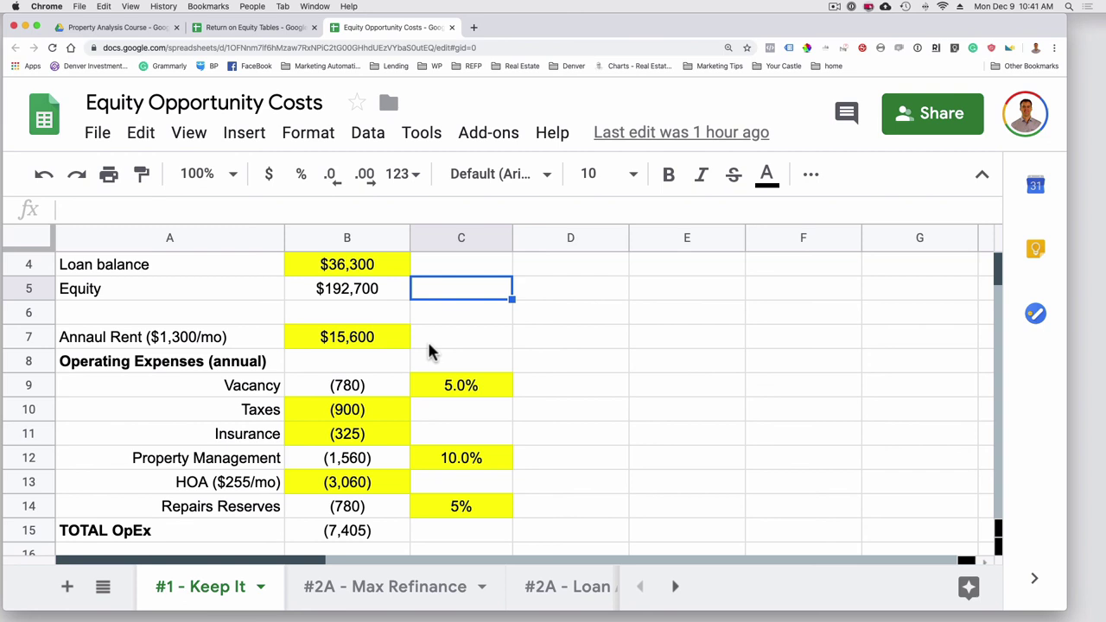
{"action": "scroll", "coordinate": [432, 351], "scroll_direction": "down", "scroll_amount": 1}
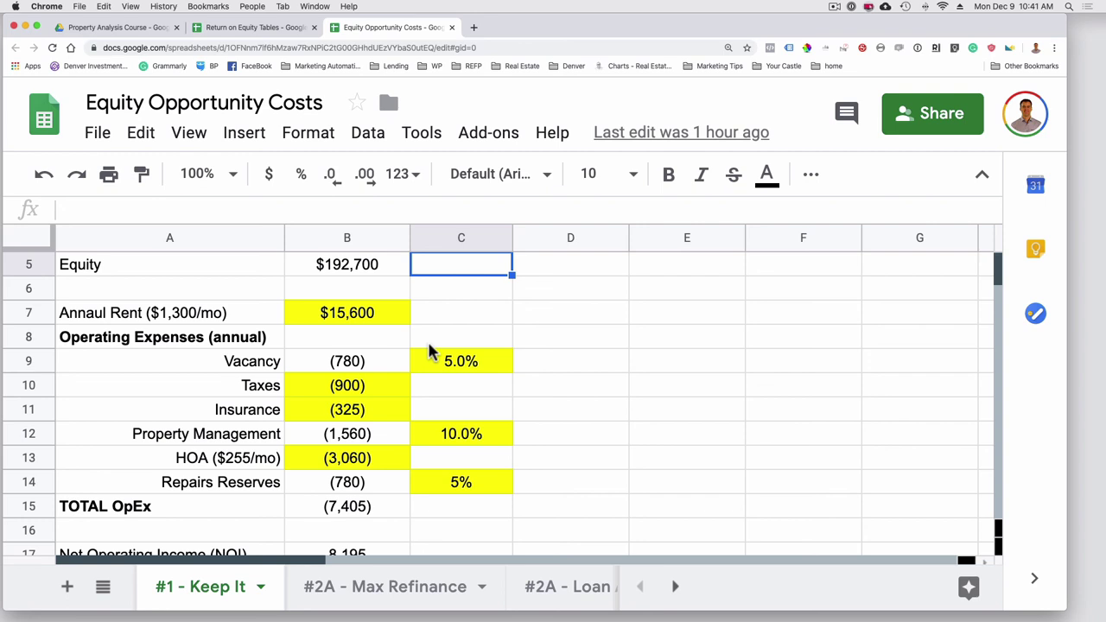
{"action": "scroll", "coordinate": [430, 352], "scroll_direction": "down", "scroll_amount": 1}
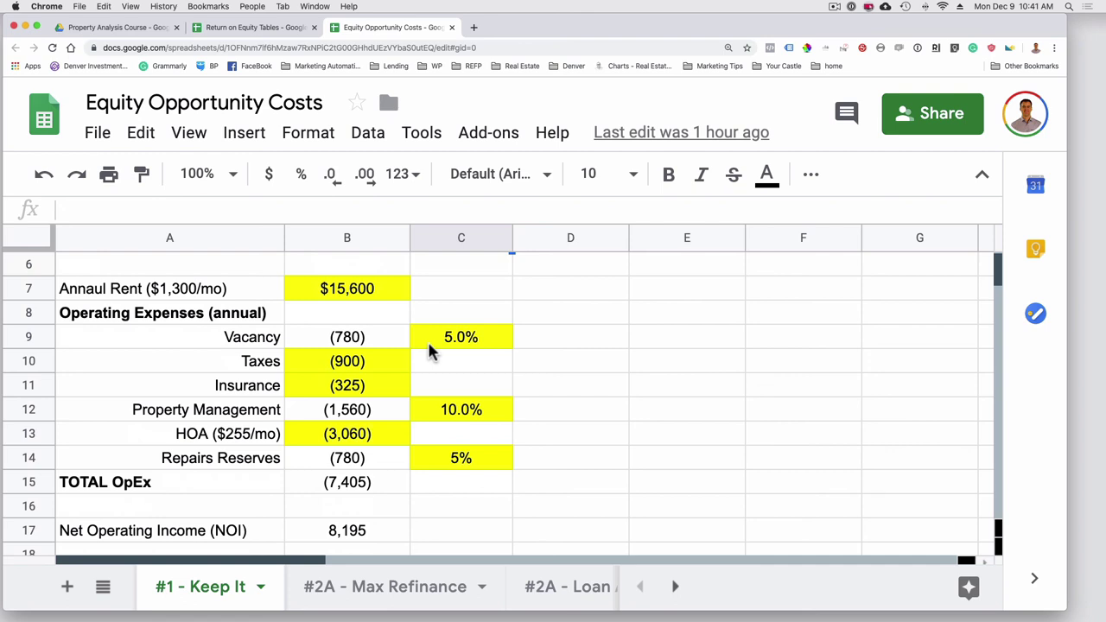
{"action": "scroll", "coordinate": [430, 351], "scroll_direction": "down", "scroll_amount": 1}
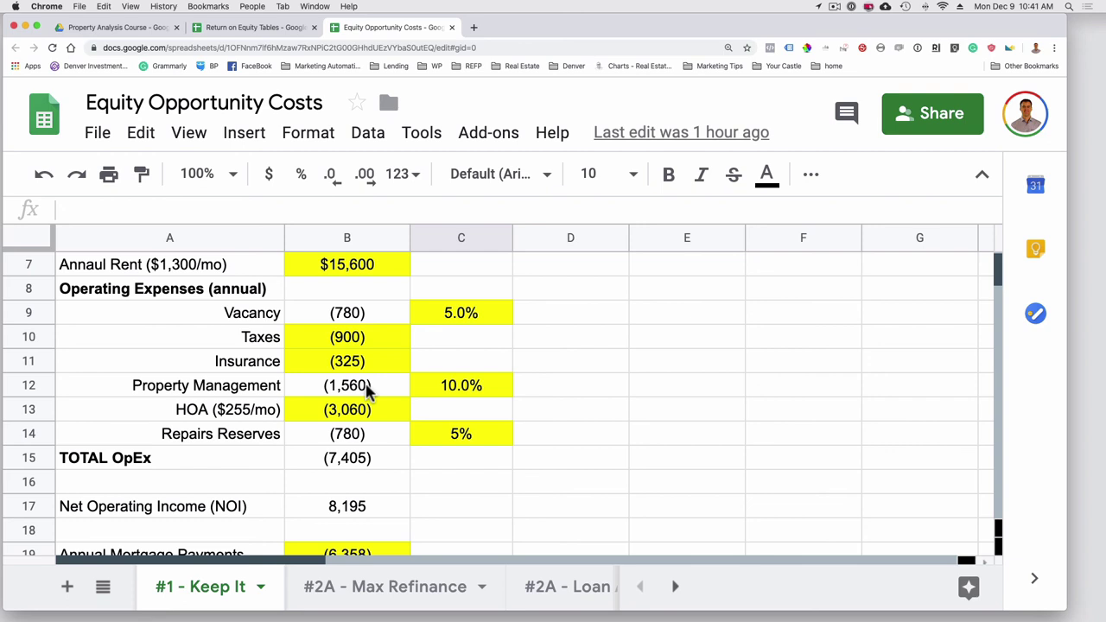
{"action": "scroll", "coordinate": [367, 392], "scroll_direction": "down", "scroll_amount": 4}
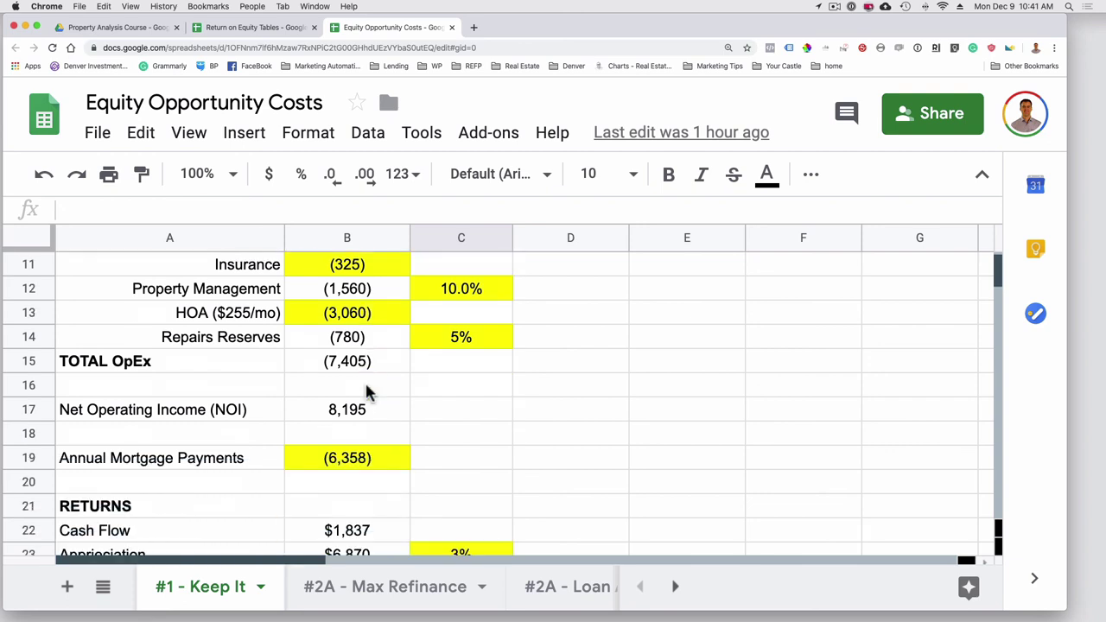
{"action": "scroll", "coordinate": [367, 391], "scroll_direction": "down", "scroll_amount": 1}
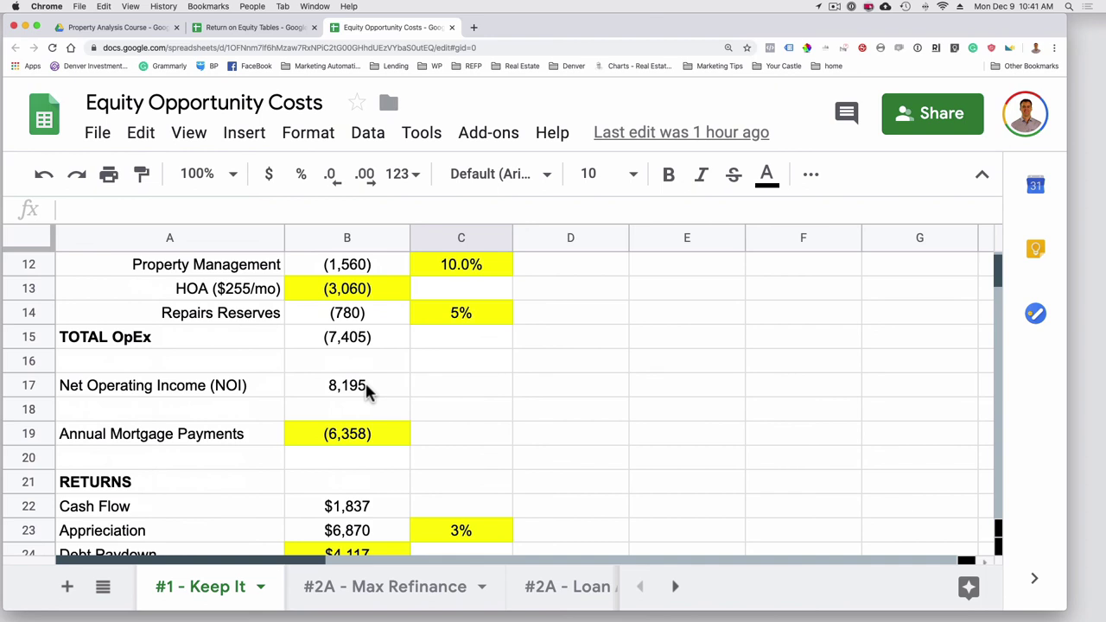
{"action": "scroll", "coordinate": [366, 391], "scroll_direction": "down", "scroll_amount": 3}
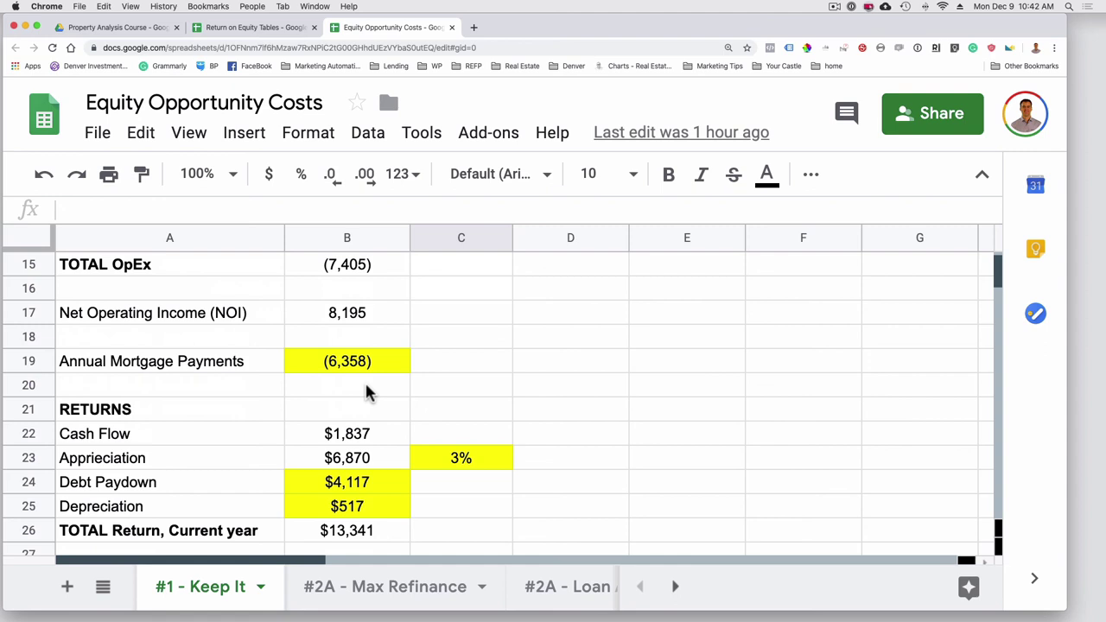
{"action": "scroll", "coordinate": [364, 393], "scroll_direction": "down", "scroll_amount": 1}
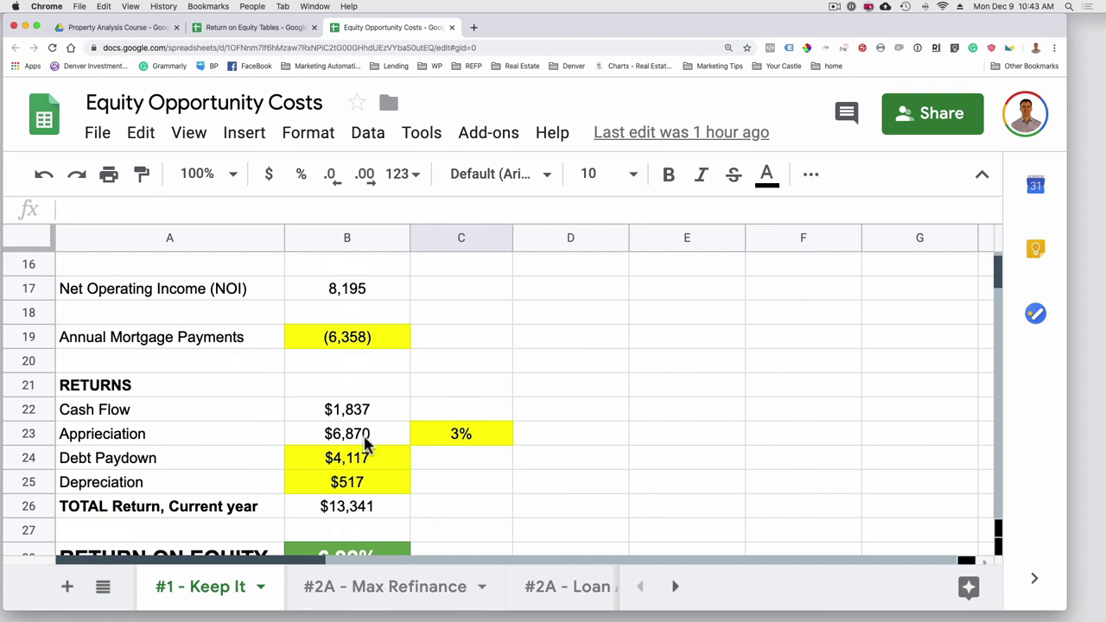
{"action": "scroll", "coordinate": [365, 444], "scroll_direction": "up", "scroll_amount": 5}
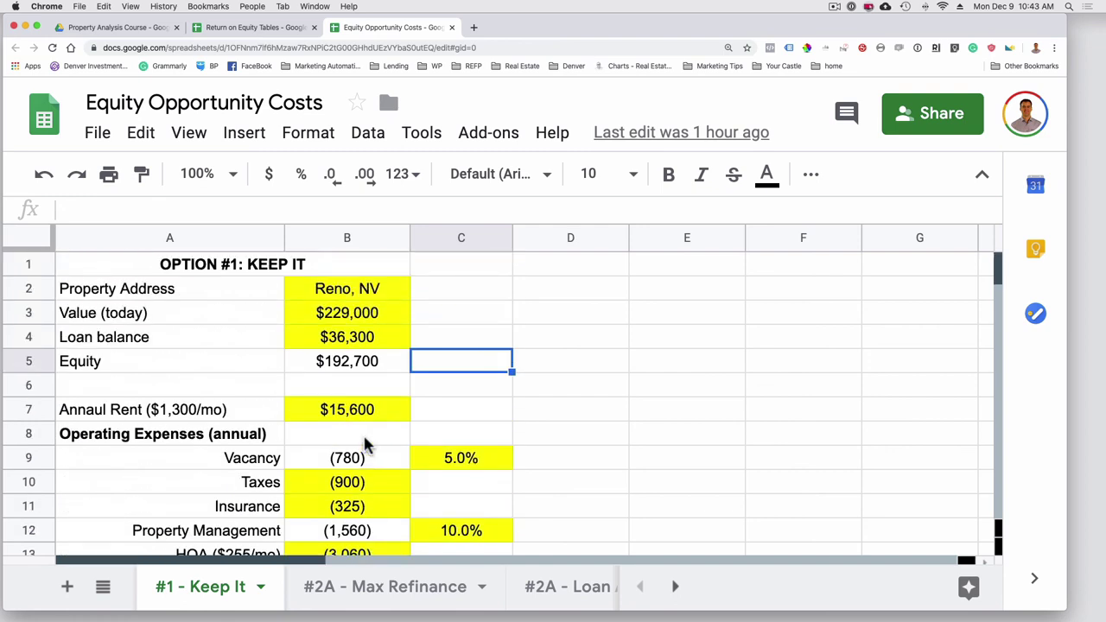
{"action": "scroll", "coordinate": [364, 444], "scroll_direction": "down", "scroll_amount": 5}
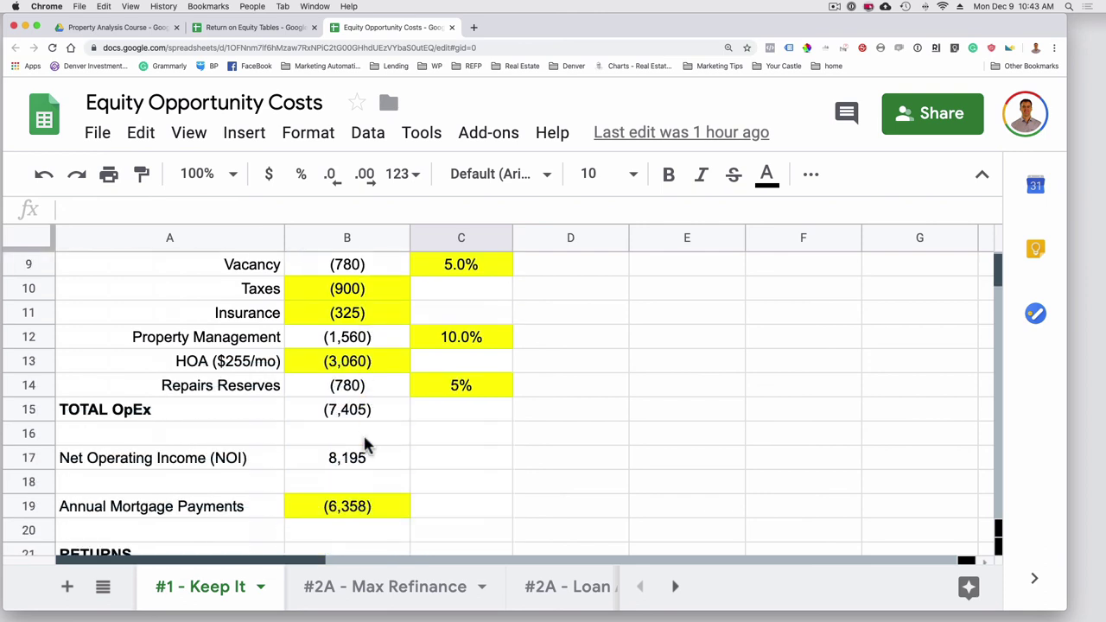
{"action": "scroll", "coordinate": [365, 444], "scroll_direction": "down", "scroll_amount": 2}
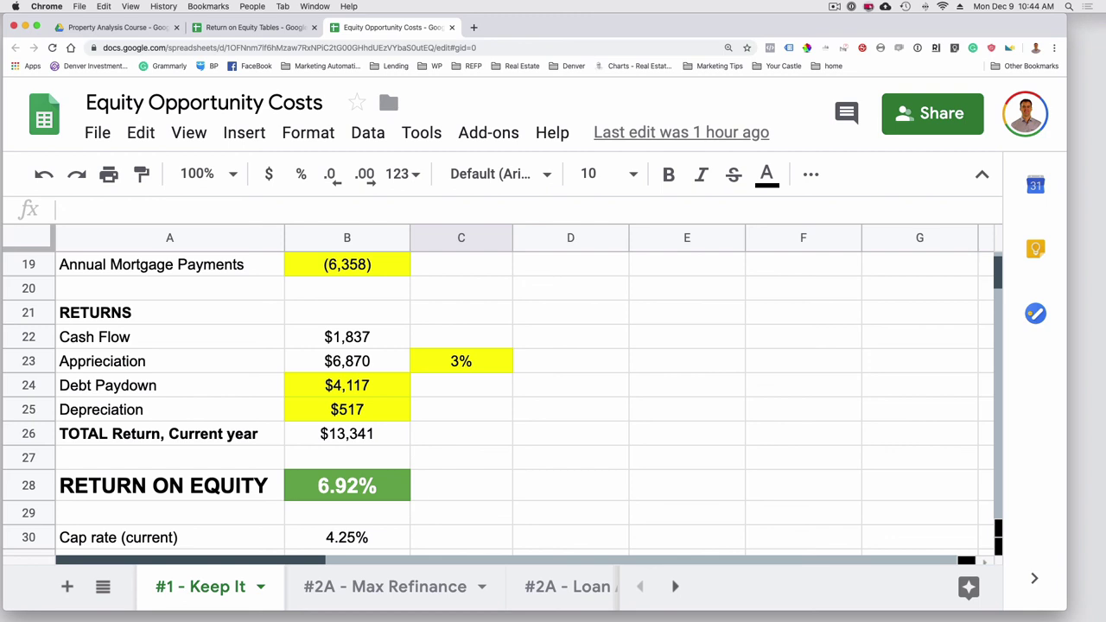
{"action": "scroll", "coordinate": [683, 478], "scroll_direction": "down", "scroll_amount": 1}
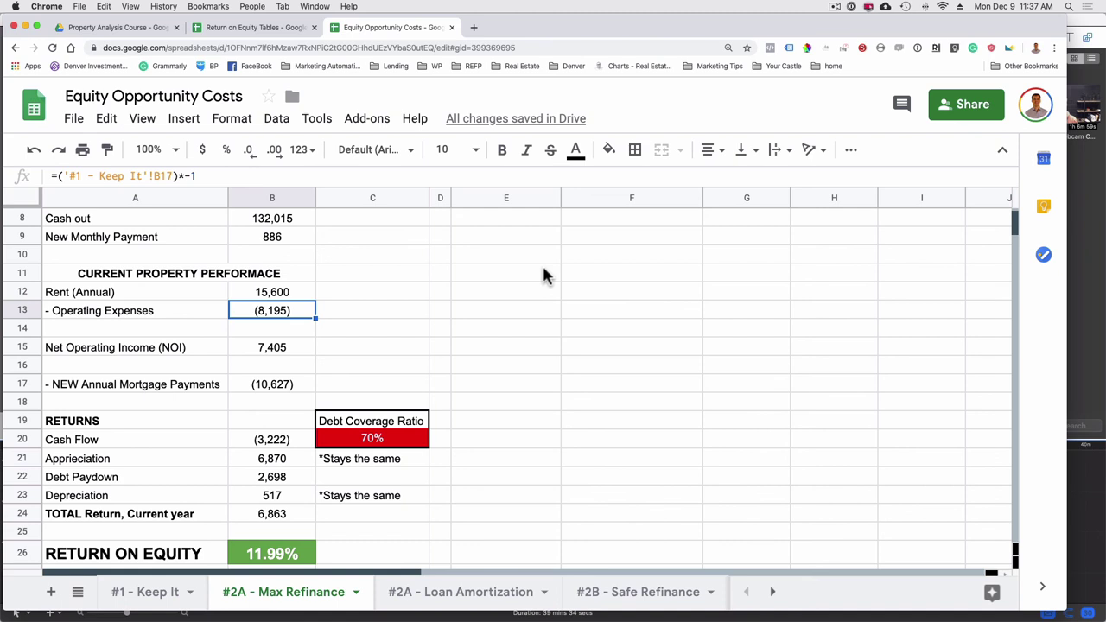
- Scroll the #2A - Max Refinance sheet down to its returns section
{"action": "scroll", "coordinate": [449, 394], "scroll_direction": "down", "scroll_amount": 5}
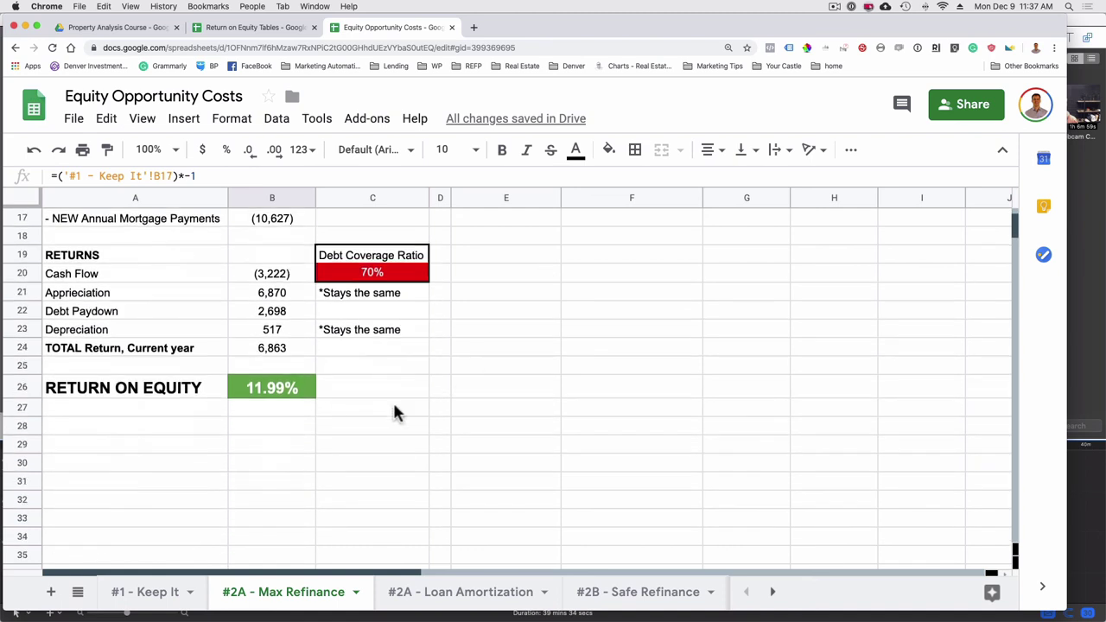
{"action": "left_click", "coordinate": [143, 592]}
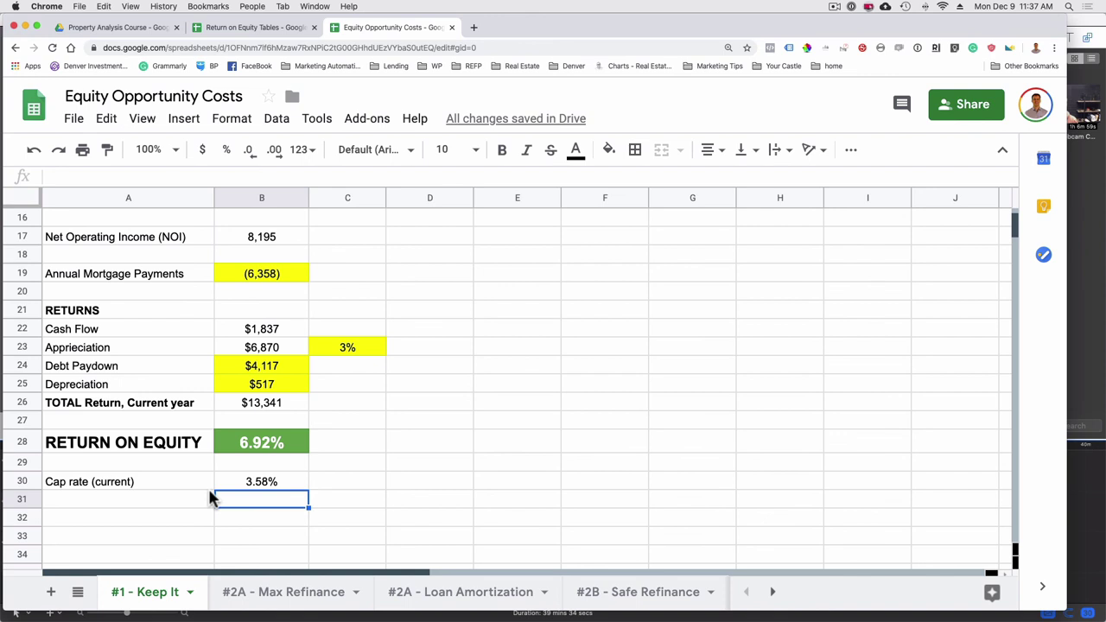
{"action": "left_click", "coordinate": [266, 592]}
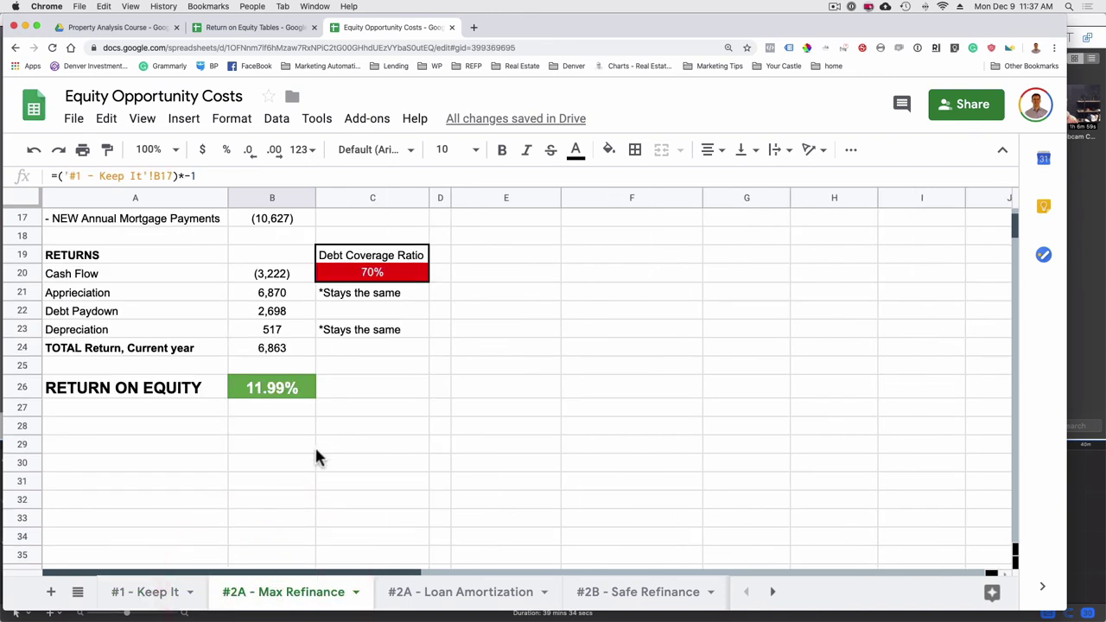
{"action": "scroll", "coordinate": [316, 457], "scroll_direction": "up", "scroll_amount": 3}
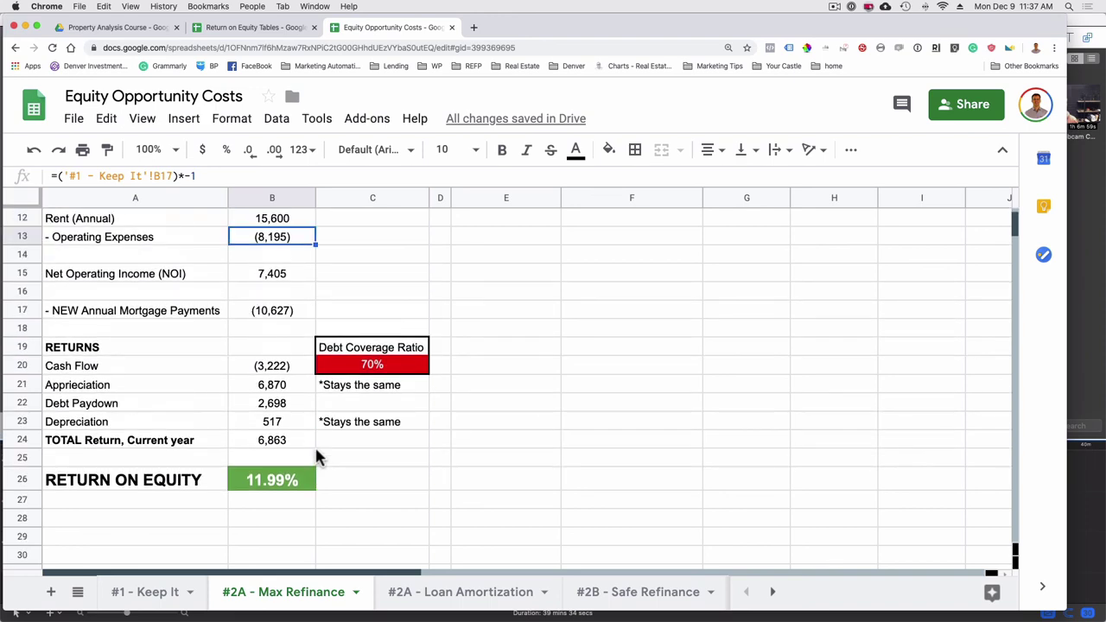
{"action": "scroll", "coordinate": [316, 453], "scroll_direction": "up", "scroll_amount": 6}
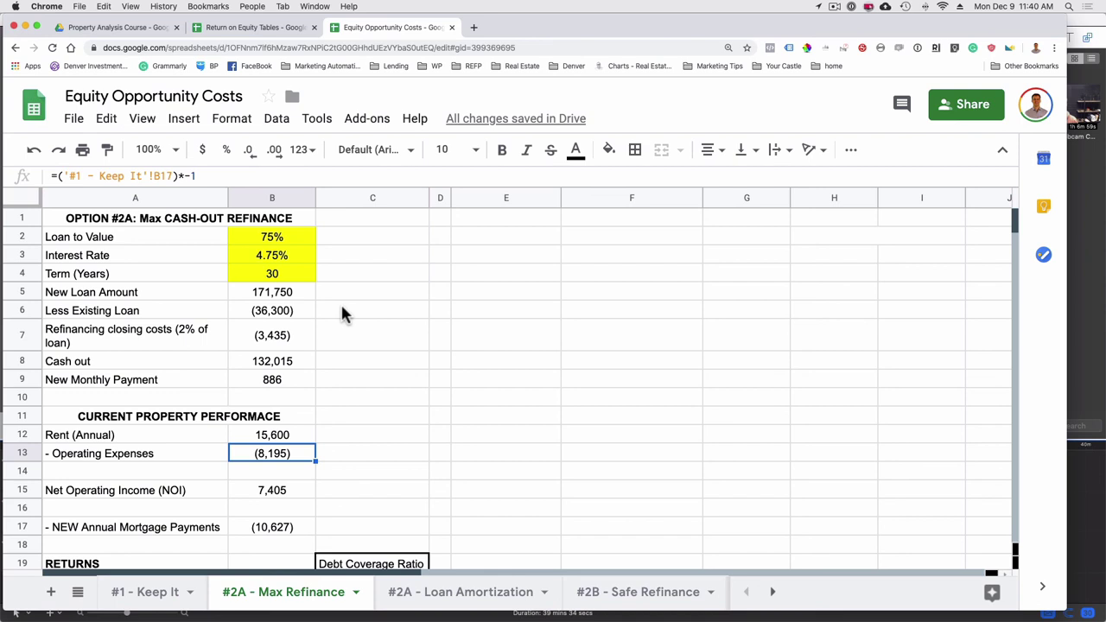
{"action": "scroll", "coordinate": [343, 314], "scroll_direction": "down", "scroll_amount": 5}
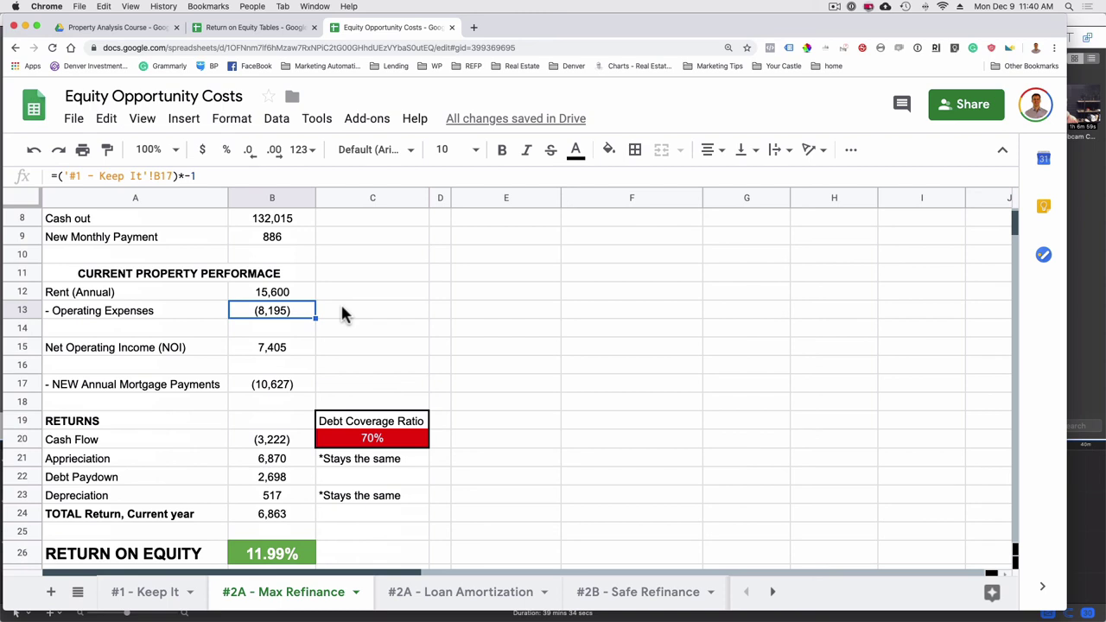
{"action": "scroll", "coordinate": [343, 314], "scroll_direction": "down", "scroll_amount": 1}
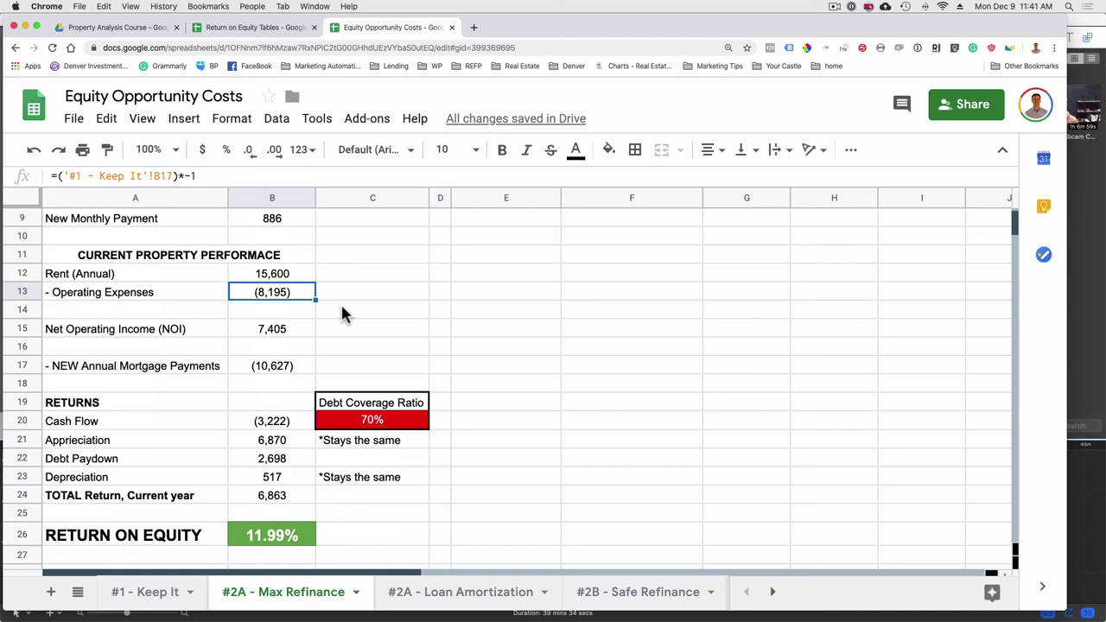
- Review the Max Refinance returns, 11.99% return on equity and red 70% debt coverage ratio
{"action": "scroll", "coordinate": [342, 314], "scroll_direction": "up", "scroll_amount": 2}
{"action": "scroll", "coordinate": [342, 315], "scroll_direction": "down", "scroll_amount": 3}
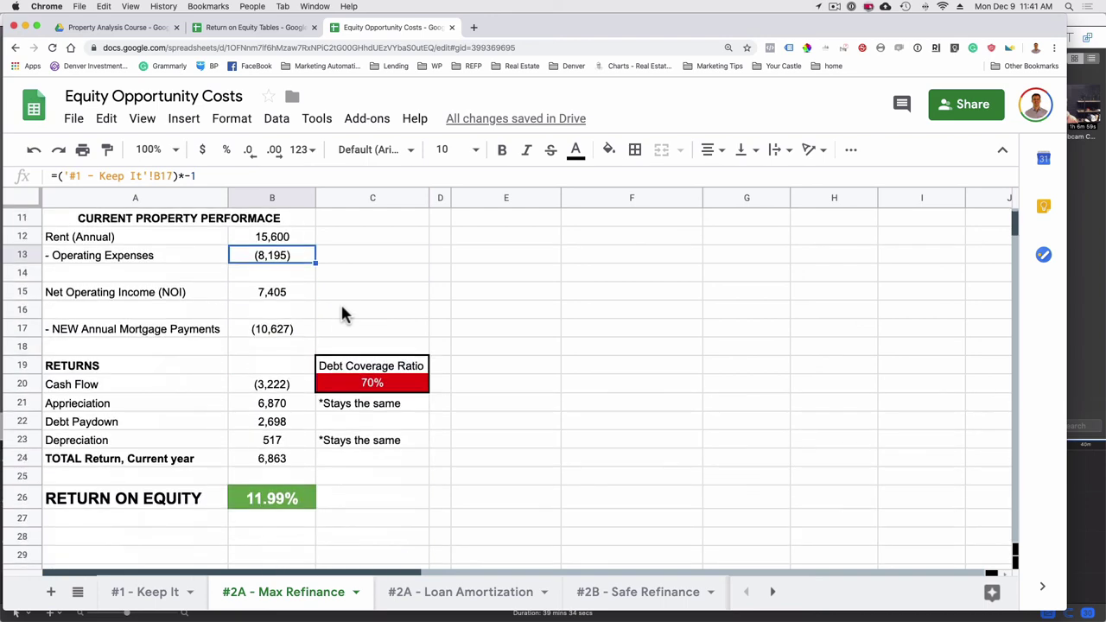
{"action": "scroll", "coordinate": [343, 314], "scroll_direction": "up", "scroll_amount": 1}
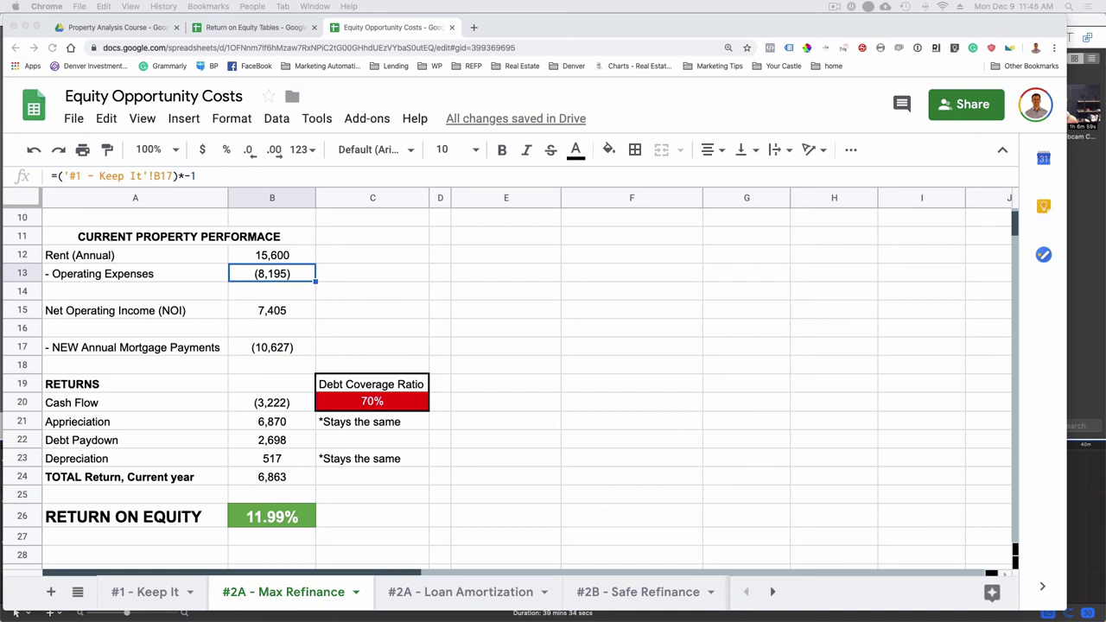
{"action": "scroll", "coordinate": [553, 464], "scroll_direction": "up", "scroll_amount": 3}
{"action": "scroll", "coordinate": [553, 464], "scroll_direction": "down", "scroll_amount": 2}
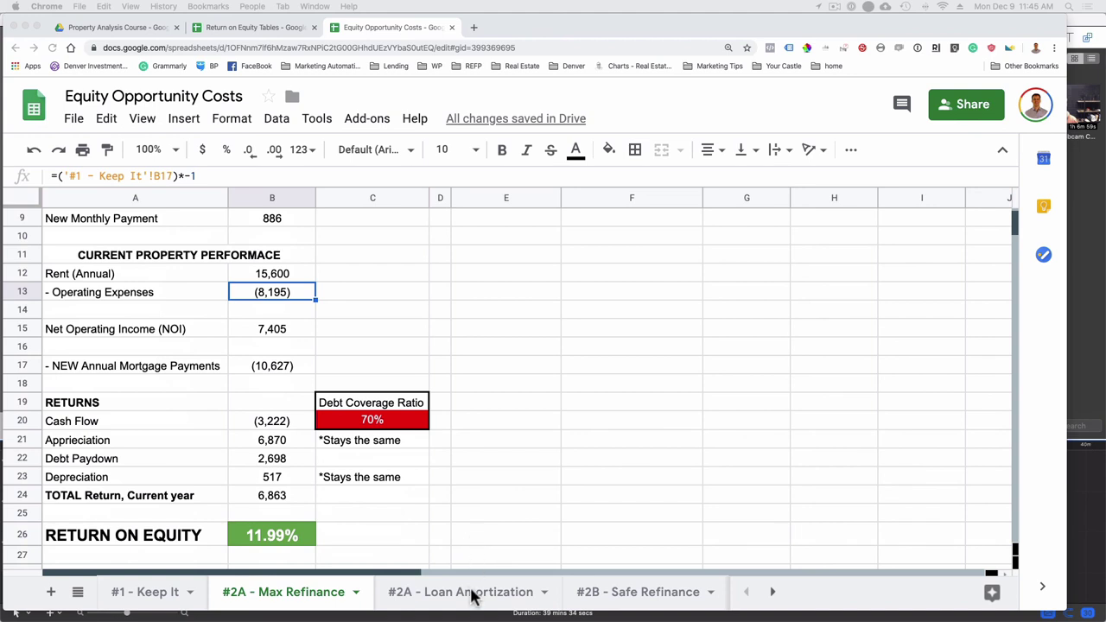
{"action": "left_click", "coordinate": [637, 593]}
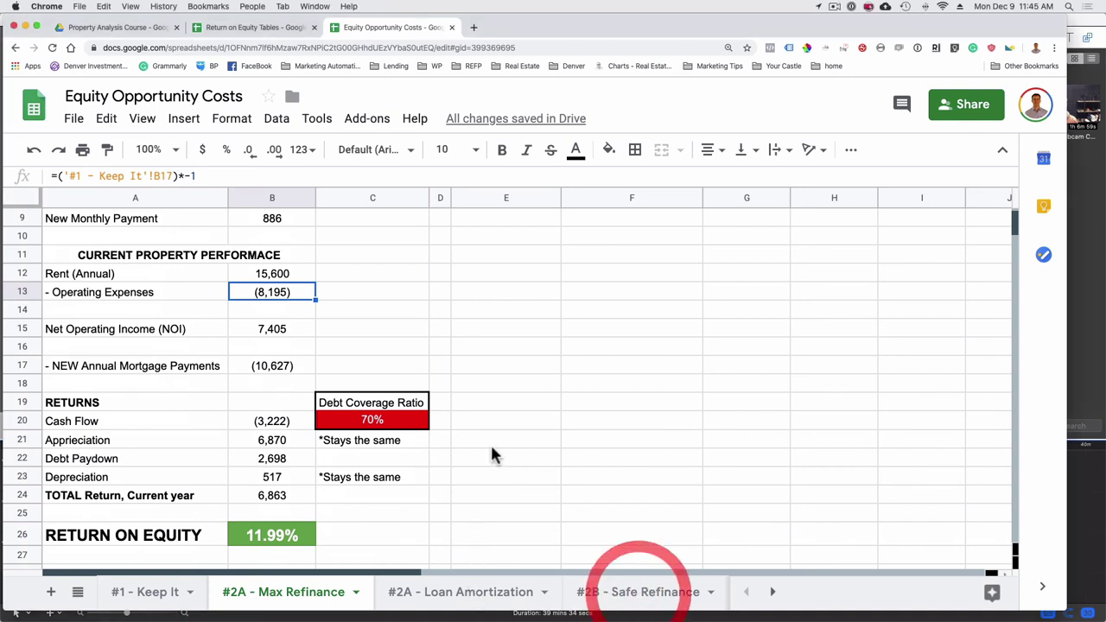
- Switch to the #2B - Safe Refinance sheet and select its Debt Coverage Ratio* heading
{"action": "left_click", "coordinate": [647, 593]}
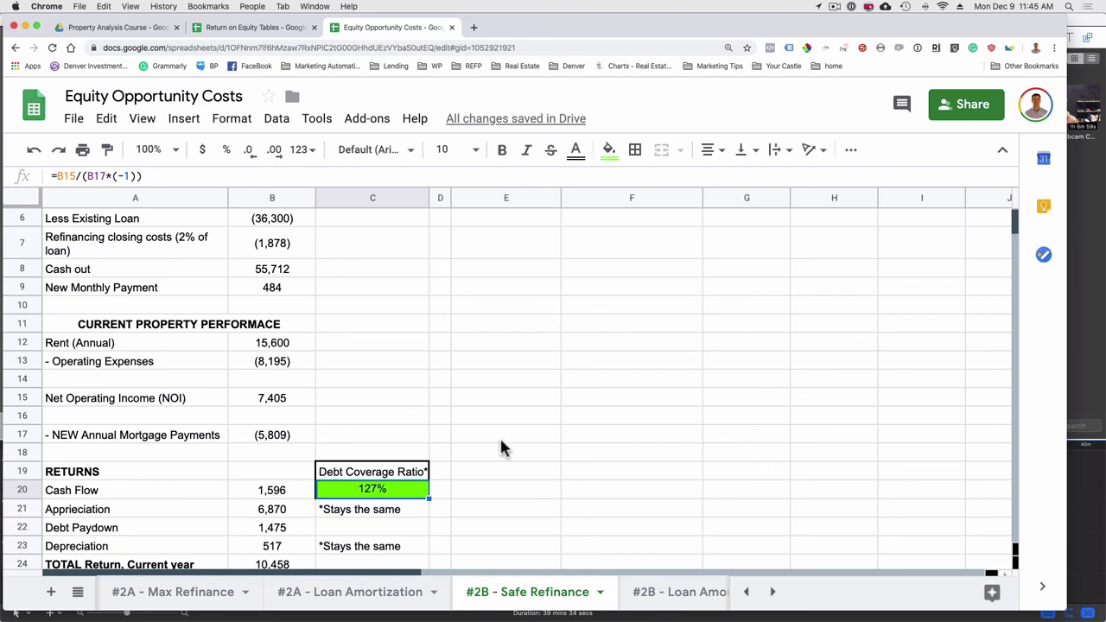
{"action": "scroll", "coordinate": [503, 447], "scroll_direction": "up", "scroll_amount": 3}
{"action": "scroll", "coordinate": [504, 447], "scroll_direction": "down", "scroll_amount": 2}
{"action": "scroll", "coordinate": [503, 446], "scroll_direction": "down", "scroll_amount": 1}
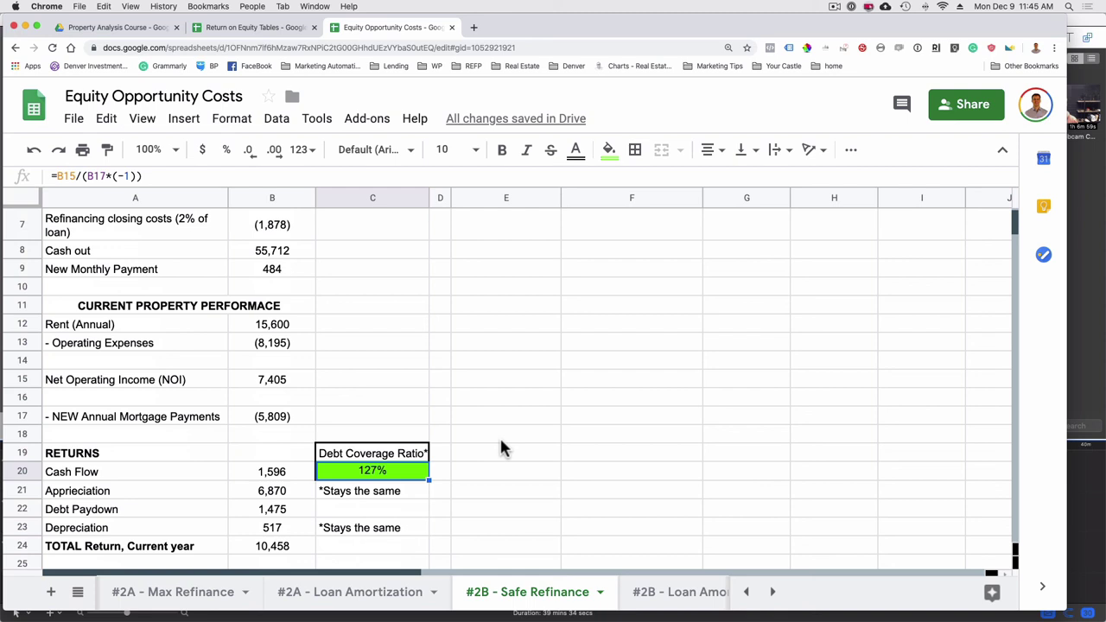
{"action": "left_click", "coordinate": [387, 453]}
{"action": "left_click", "coordinate": [181, 177]}
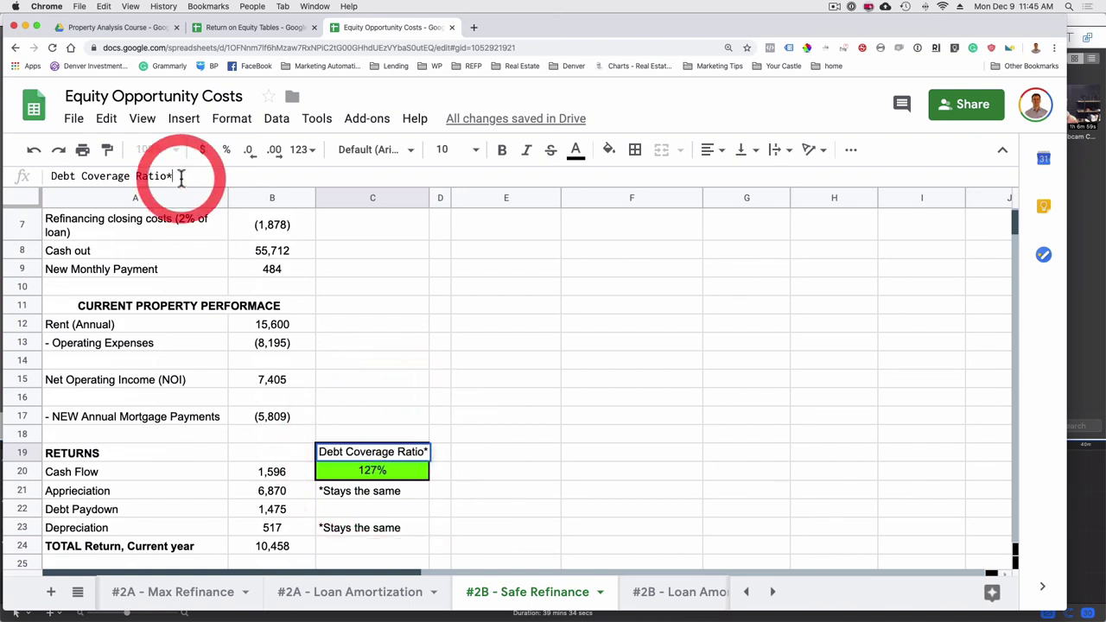
{"action": "key", "text": "BackSpace"}
{"action": "key", "text": "Return"}
{"action": "scroll", "coordinate": [290, 373], "scroll_direction": "up", "scroll_amount": 3}
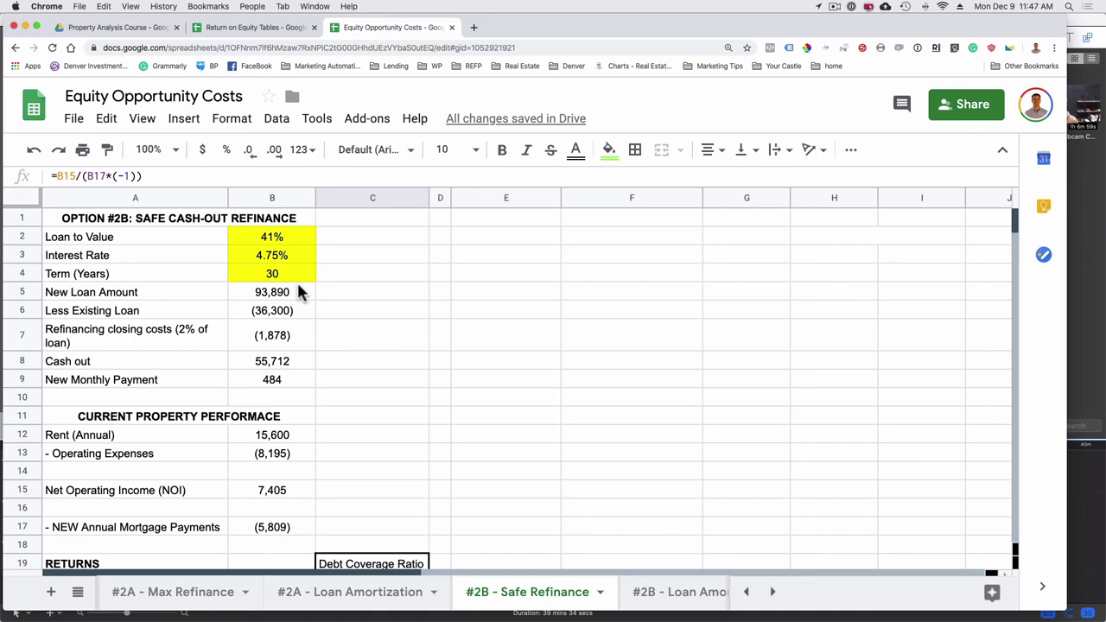
{"action": "scroll", "coordinate": [298, 294], "scroll_direction": "down", "scroll_amount": 1}
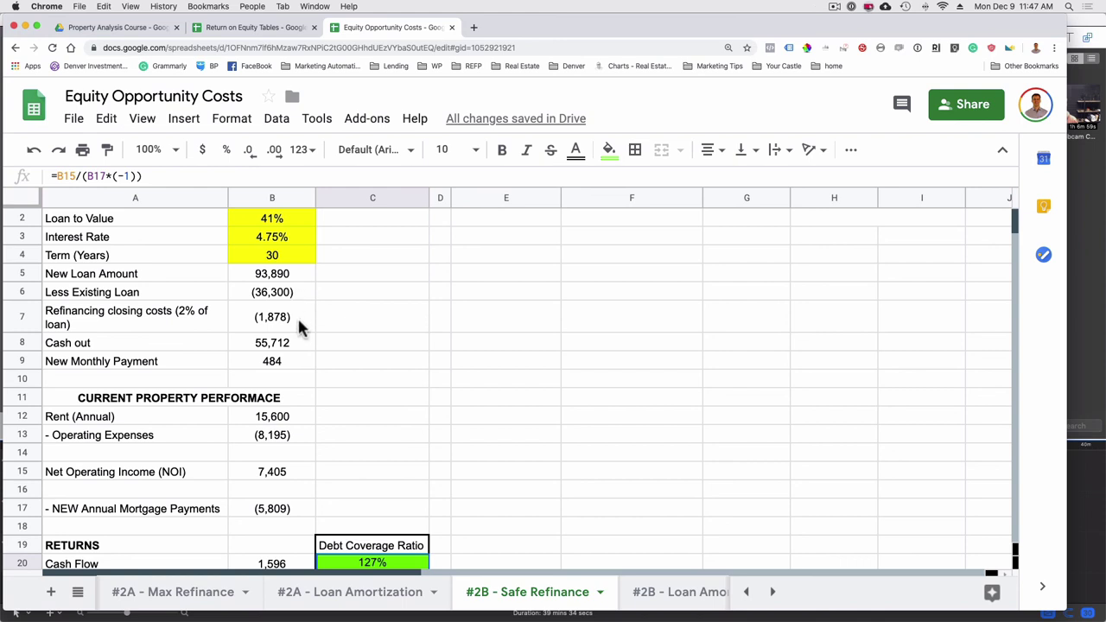
{"action": "scroll", "coordinate": [297, 317], "scroll_direction": "up", "scroll_amount": 1}
{"action": "left_click", "coordinate": [281, 238]}
{"action": "left_click", "coordinate": [292, 363]}
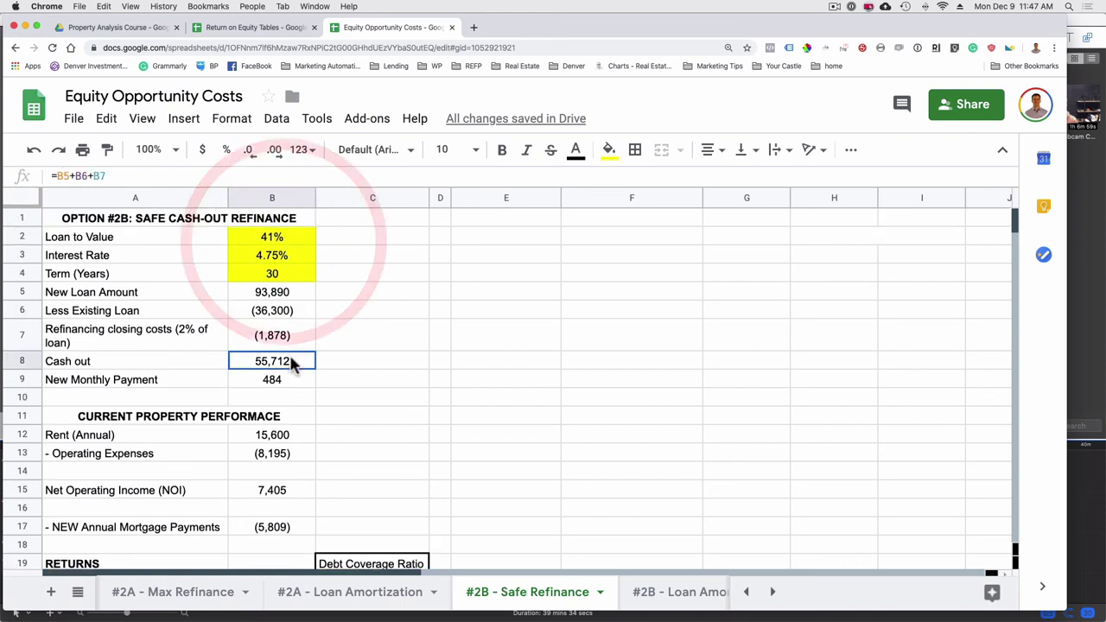
{"action": "left_click", "coordinate": [292, 364]}
{"action": "scroll", "coordinate": [292, 364], "scroll_direction": "down", "scroll_amount": 1}
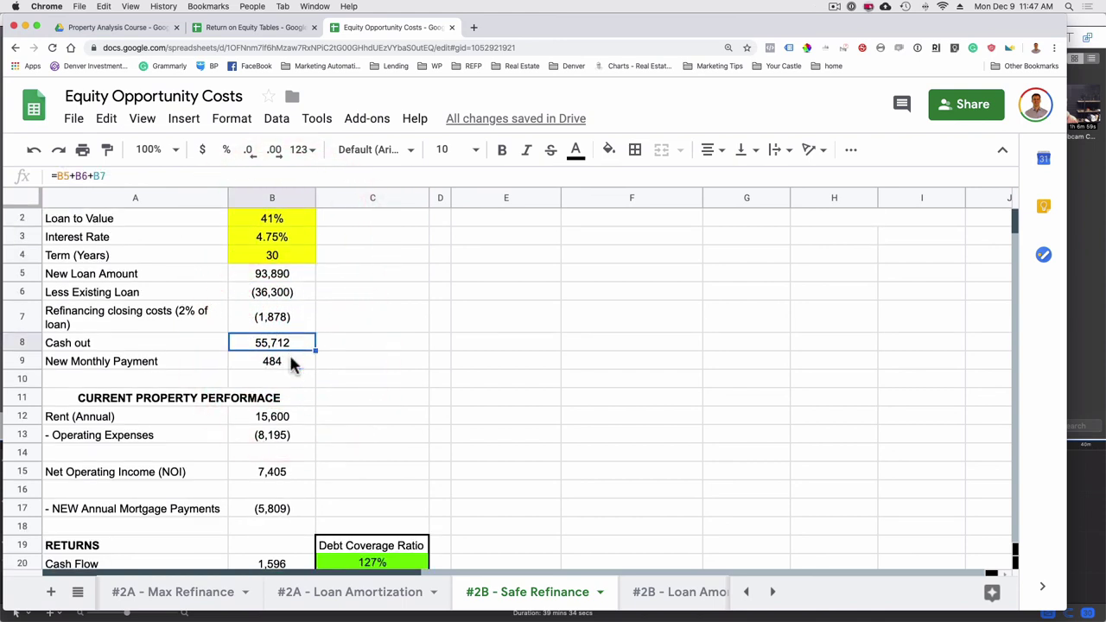
{"action": "scroll", "coordinate": [290, 363], "scroll_direction": "down", "scroll_amount": 3}
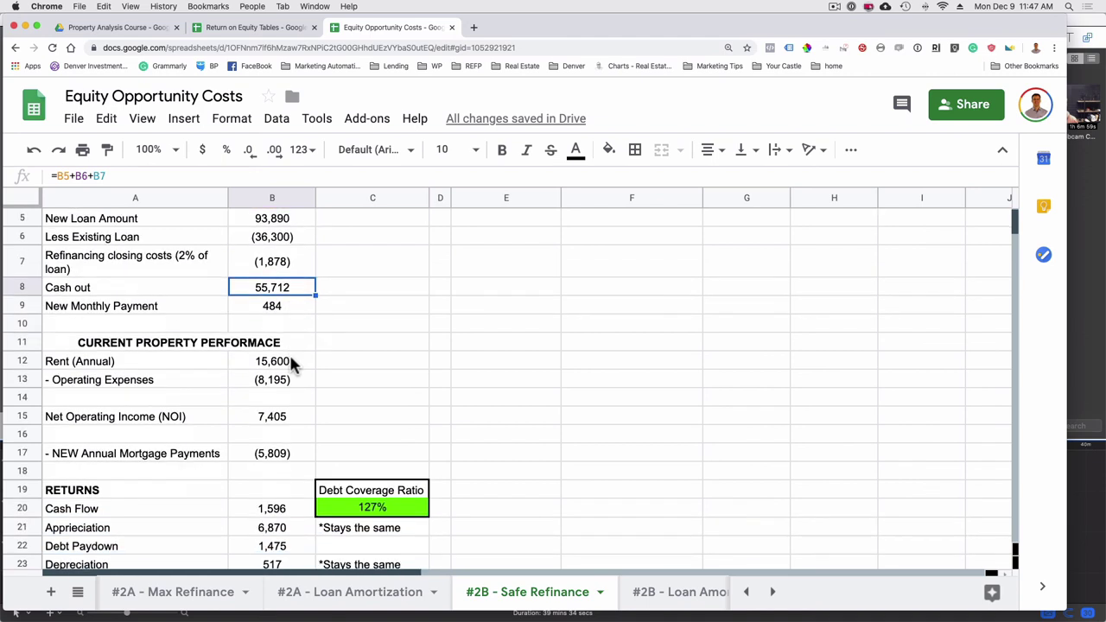
{"action": "left_click", "coordinate": [290, 362]}
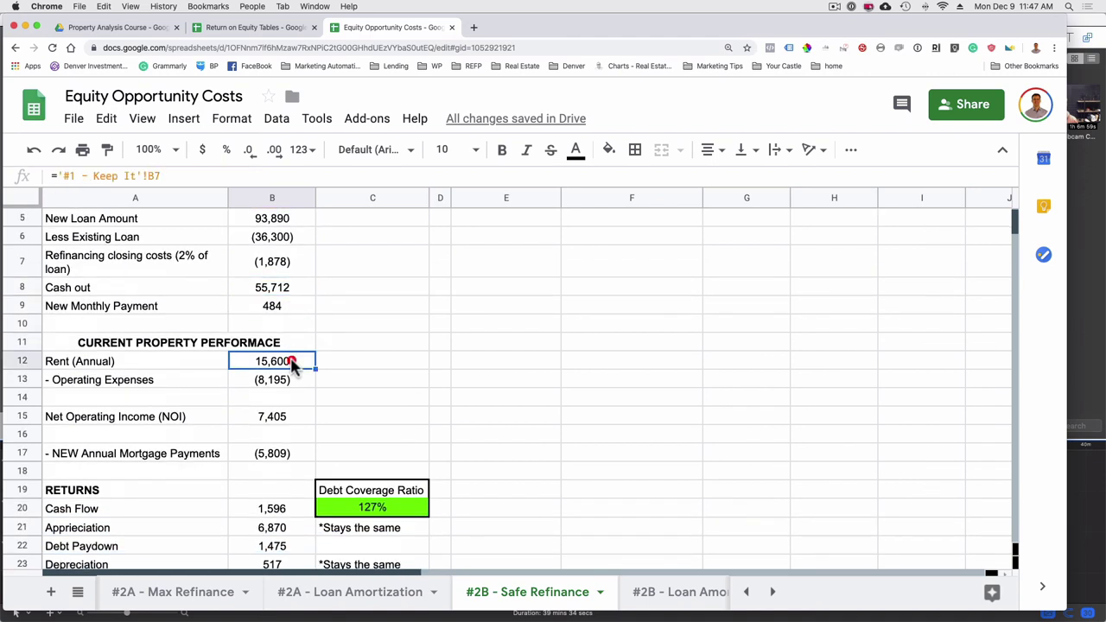
{"action": "left_click", "coordinate": [289, 381]}
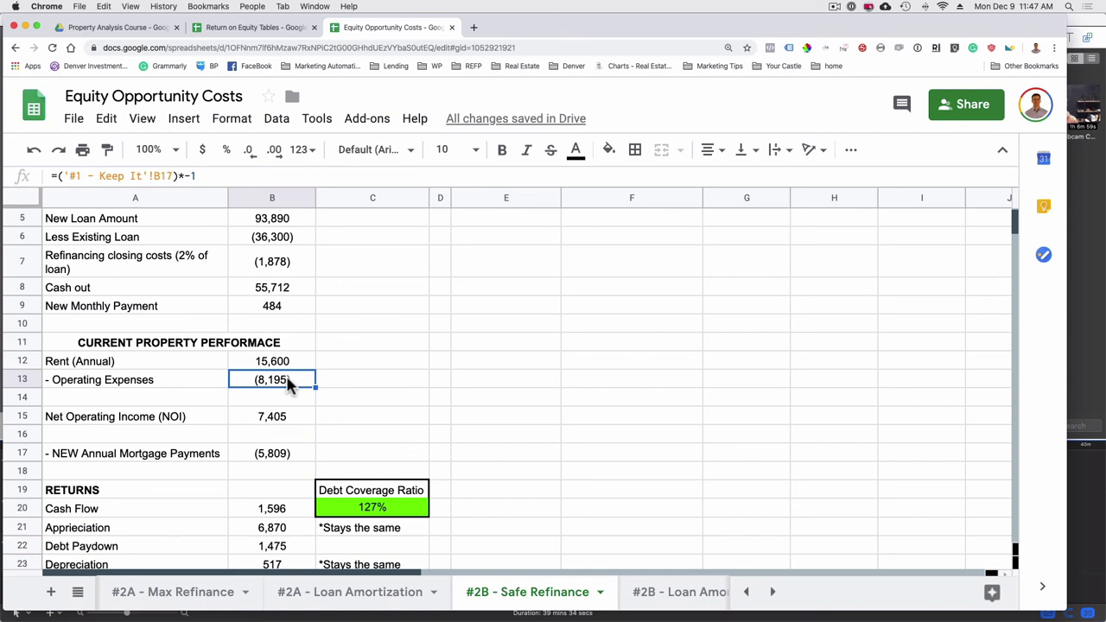
{"action": "left_click", "coordinate": [294, 423]}
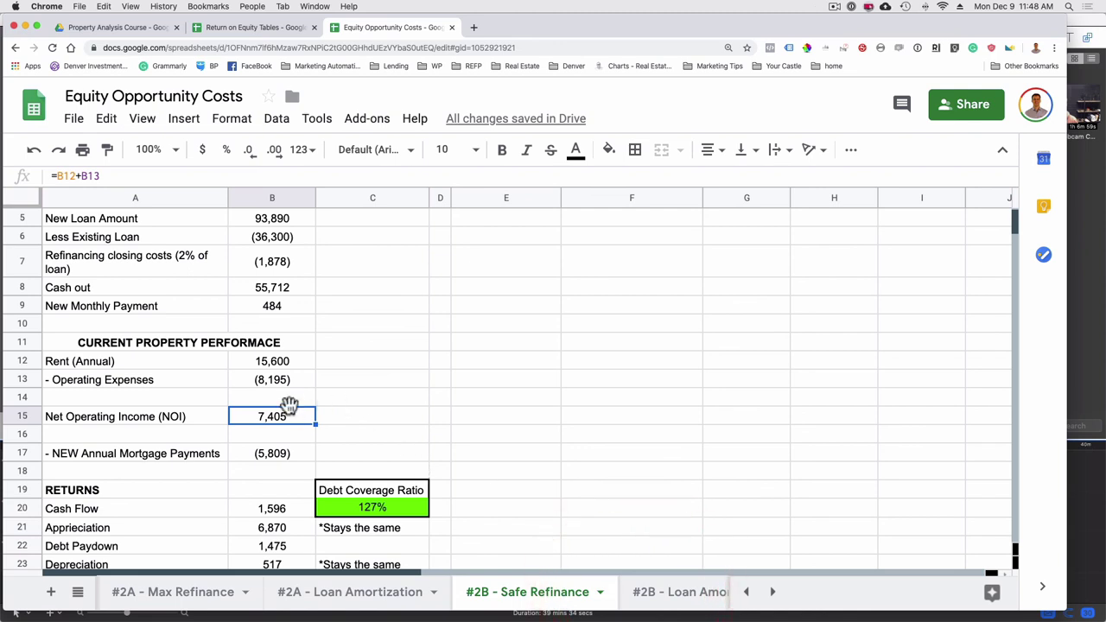
{"action": "scroll", "coordinate": [301, 445], "scroll_direction": "down", "scroll_amount": 1}
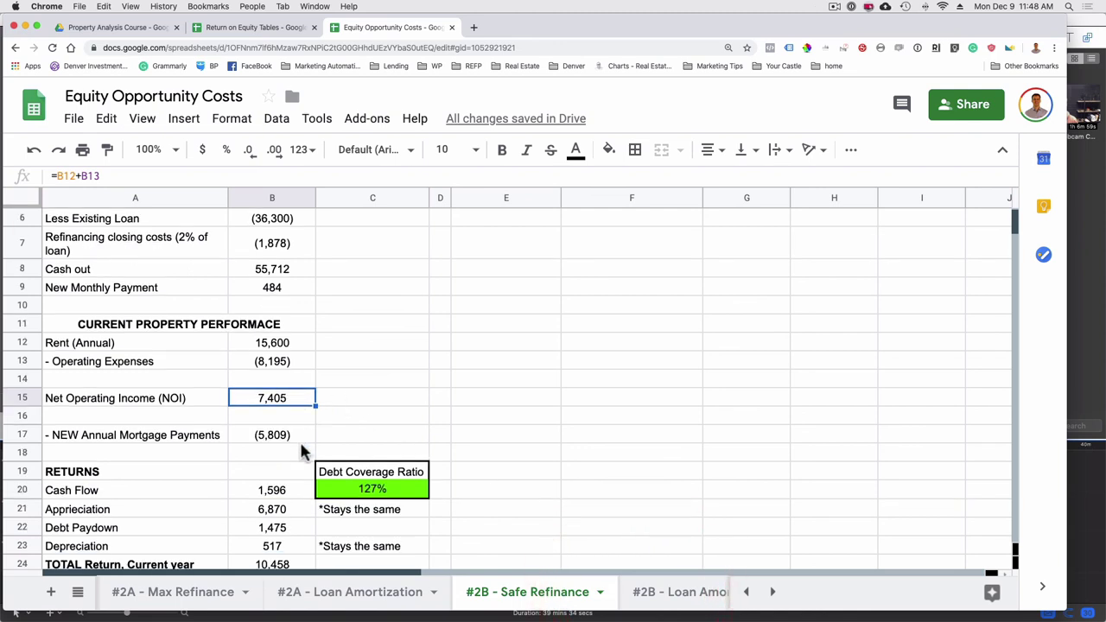
{"action": "scroll", "coordinate": [301, 446], "scroll_direction": "down", "scroll_amount": 2}
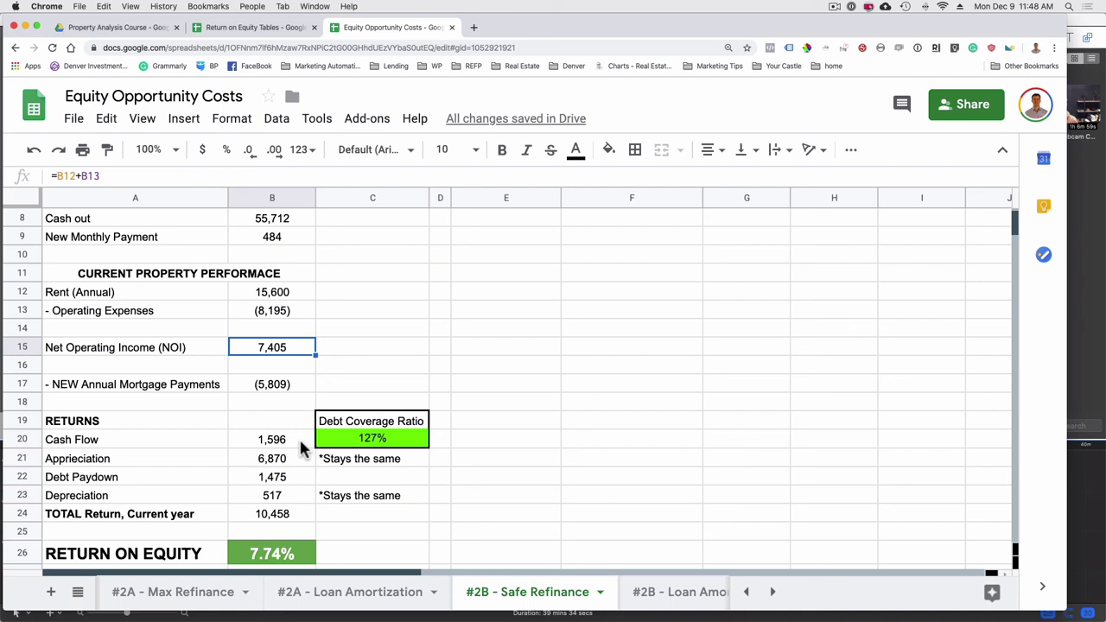
{"action": "scroll", "coordinate": [302, 447], "scroll_direction": "down", "scroll_amount": 1}
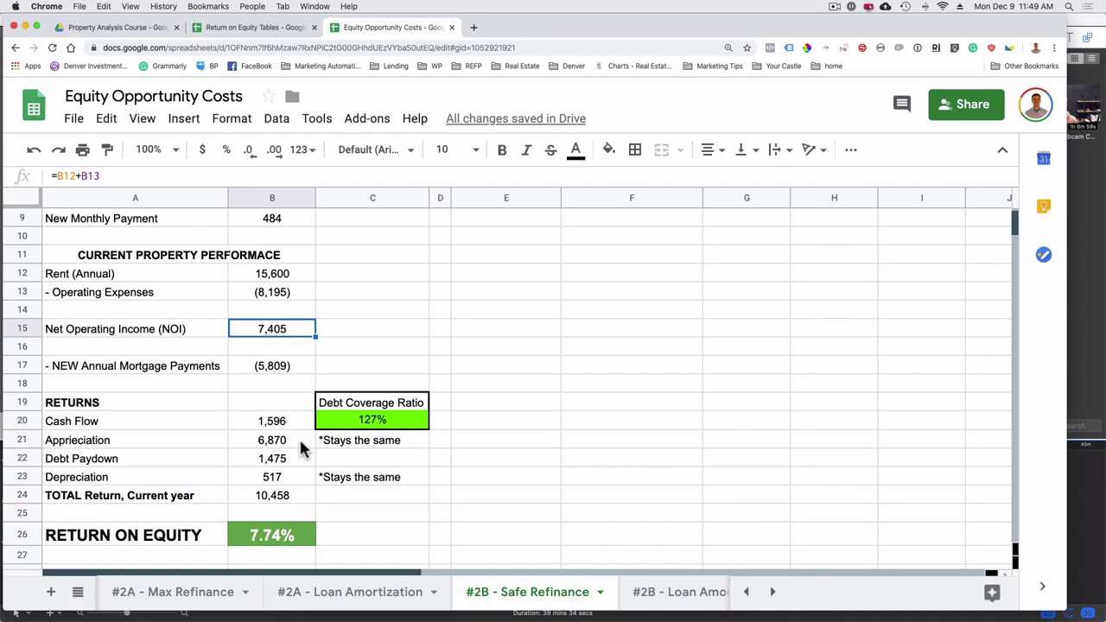
{"action": "scroll", "coordinate": [300, 442], "scroll_direction": "up", "scroll_amount": 5}
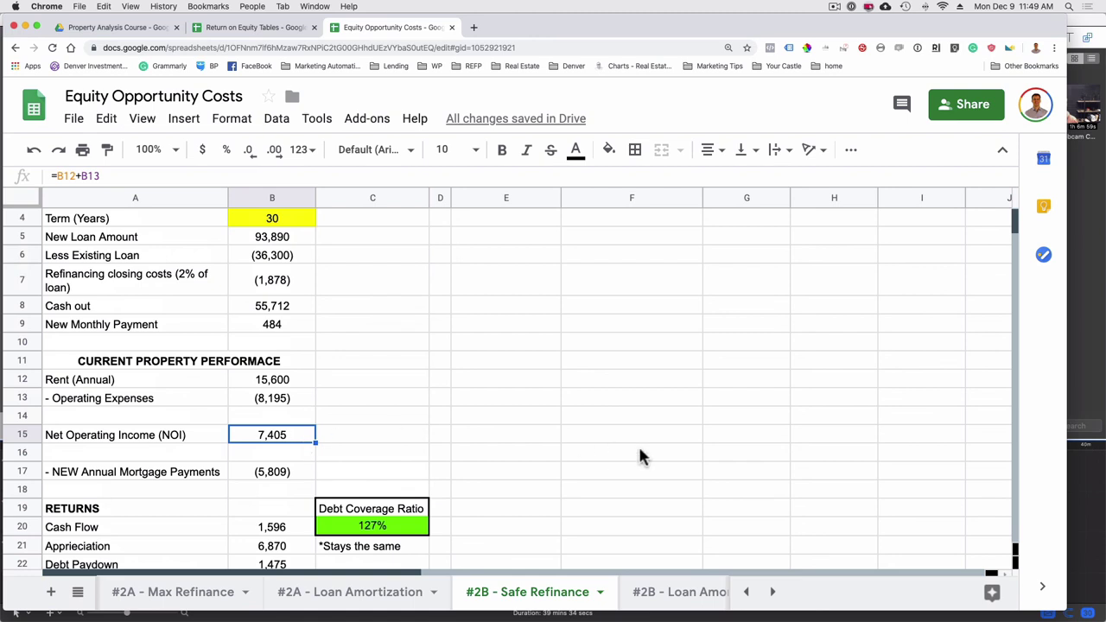
{"action": "left_click", "coordinate": [772, 594]}
- Open the Option #3: Sell it sheet and zoom in on the 229,000 sale figures
{"action": "left_click", "coordinate": [350, 595]}
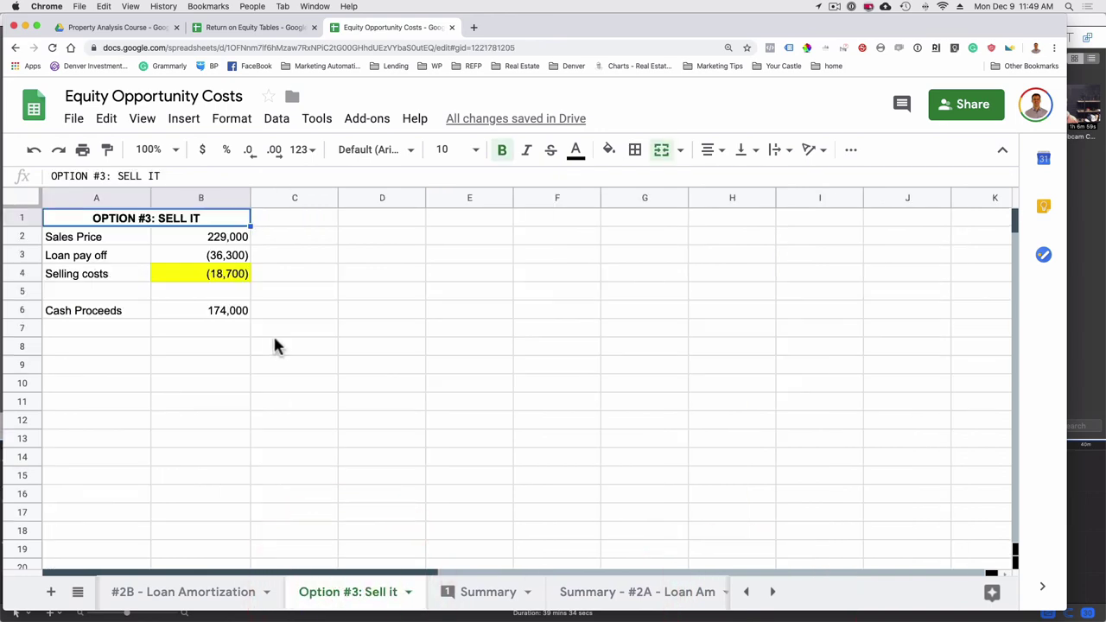
{"action": "key", "text": "super+equal"}
{"action": "key", "text": "super+equal"}
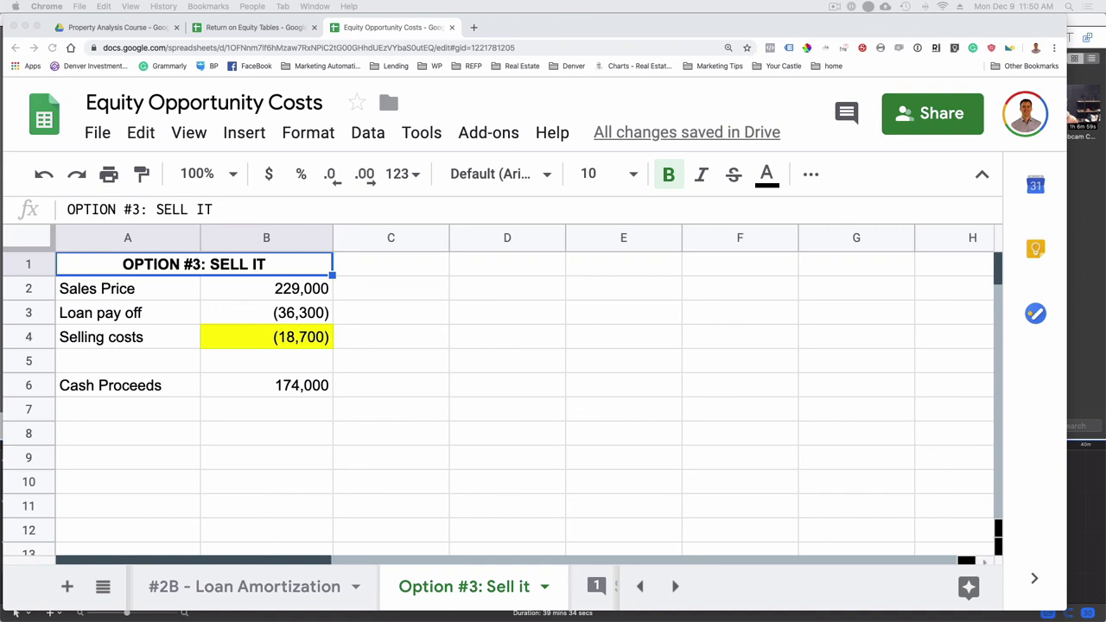
- Scroll the sheet tabs right and open the Summary - #2B - Loan Amortization sheet
{"action": "left_click", "coordinate": [676, 586]}
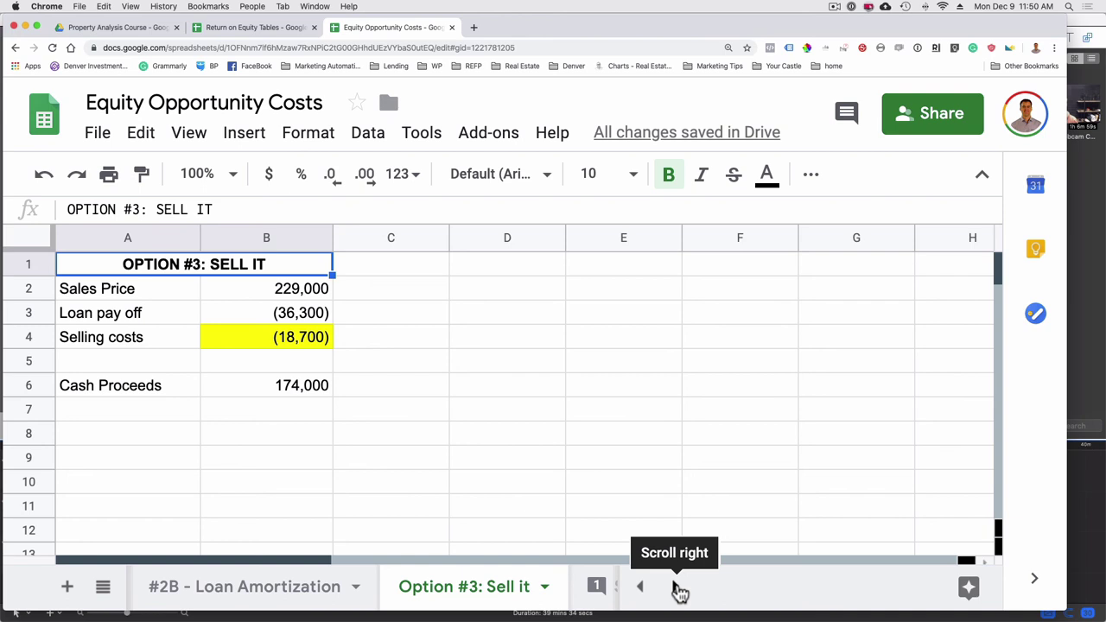
{"action": "left_click", "coordinate": [678, 589]}
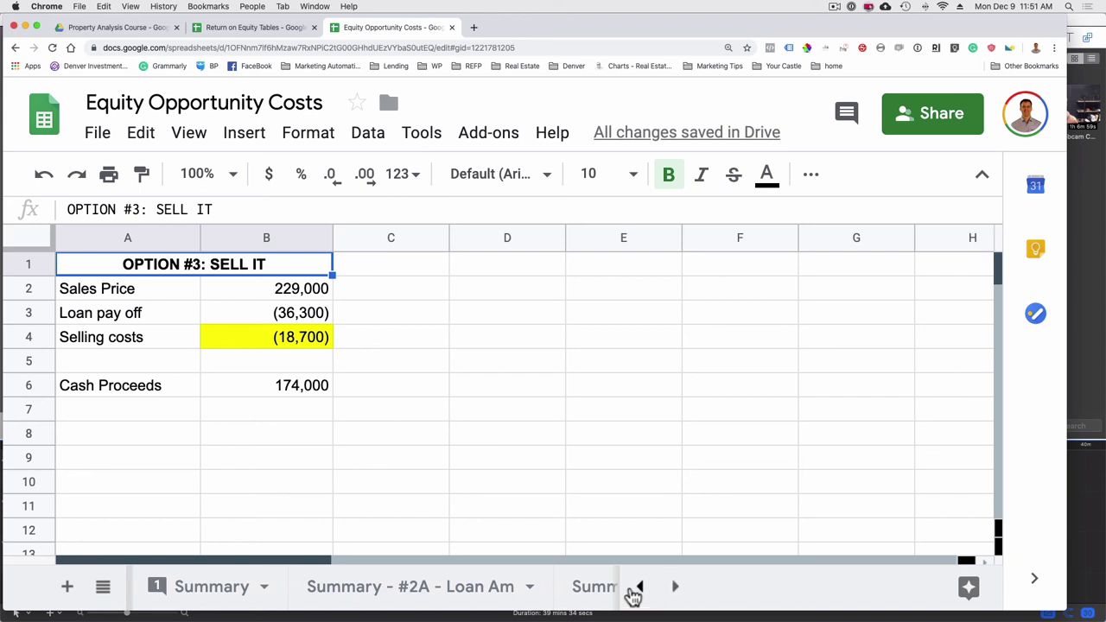
{"action": "left_click", "coordinate": [581, 590]}
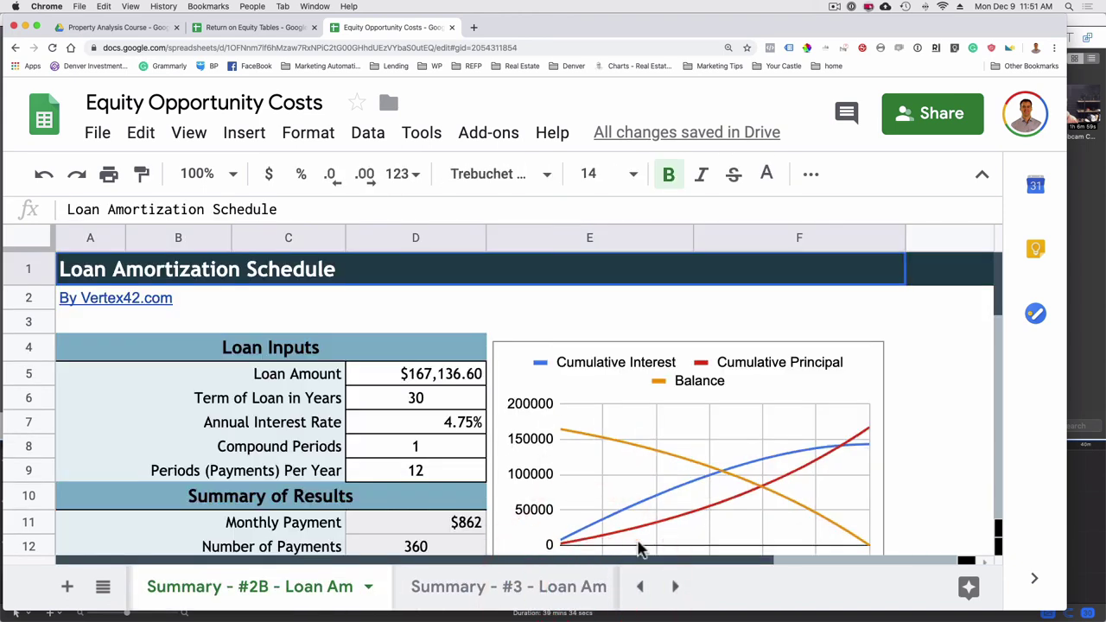
- Scroll the sheet tabs back left and open the Summary sheet
{"action": "left_click", "coordinate": [640, 586]}
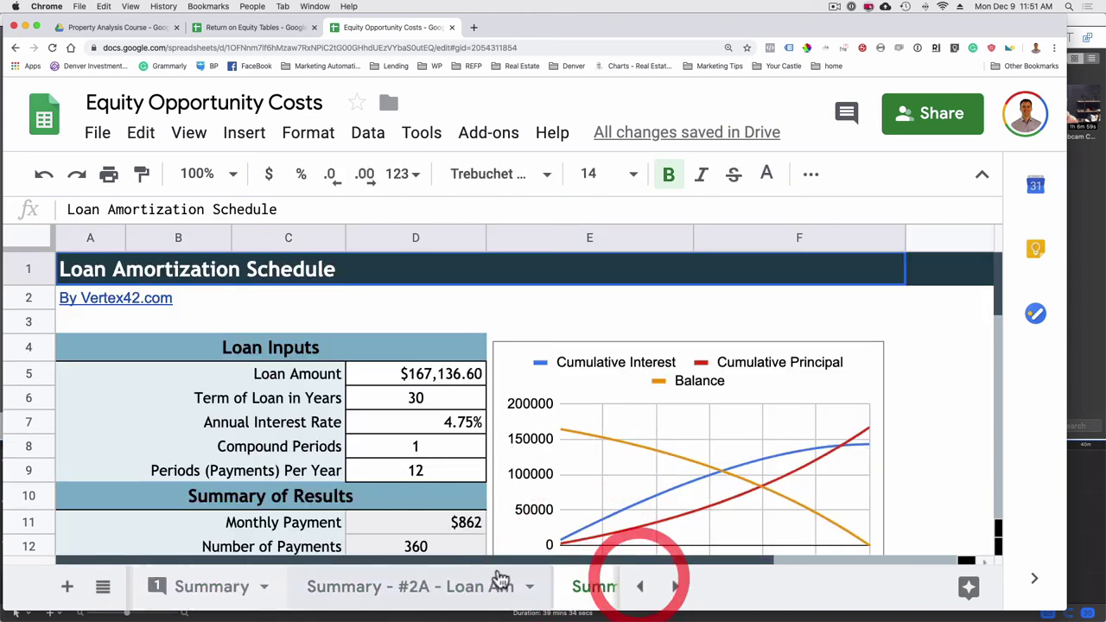
{"action": "left_click", "coordinate": [212, 586]}
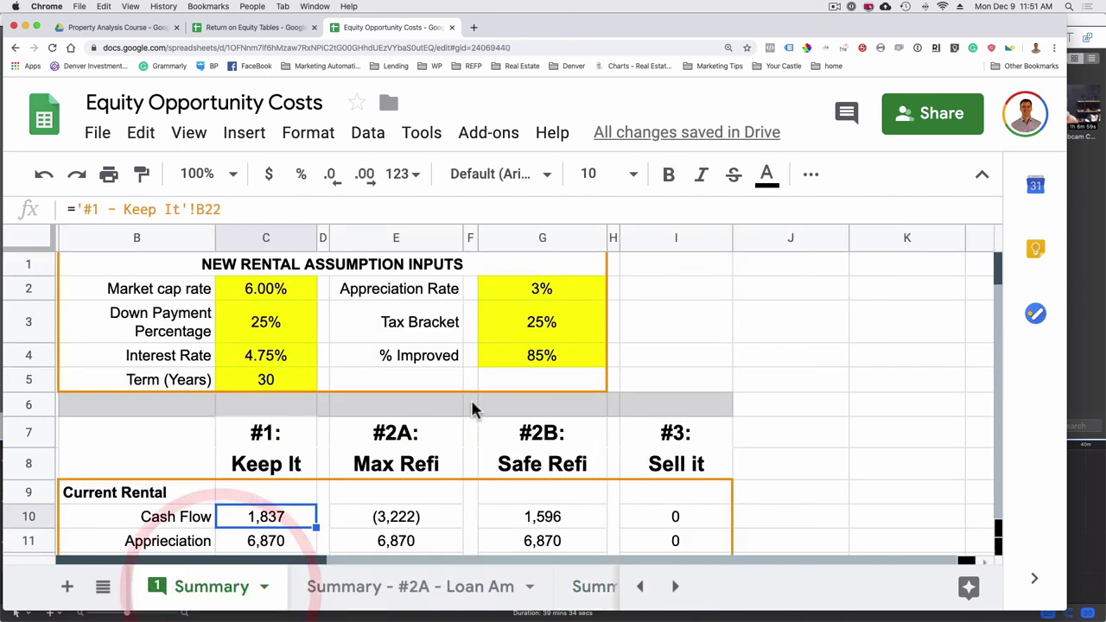
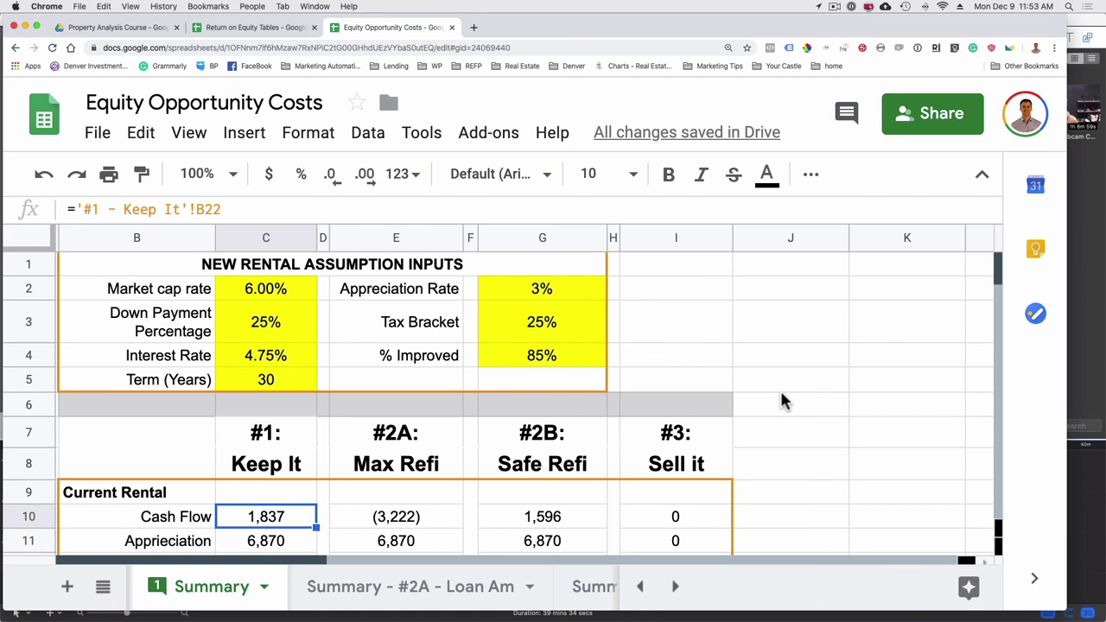
- Scroll down through the Equity Opportunity Costs sheet, reviewing its sections
{"action": "scroll", "coordinate": [747, 441], "scroll_direction": "down", "scroll_amount": 3}
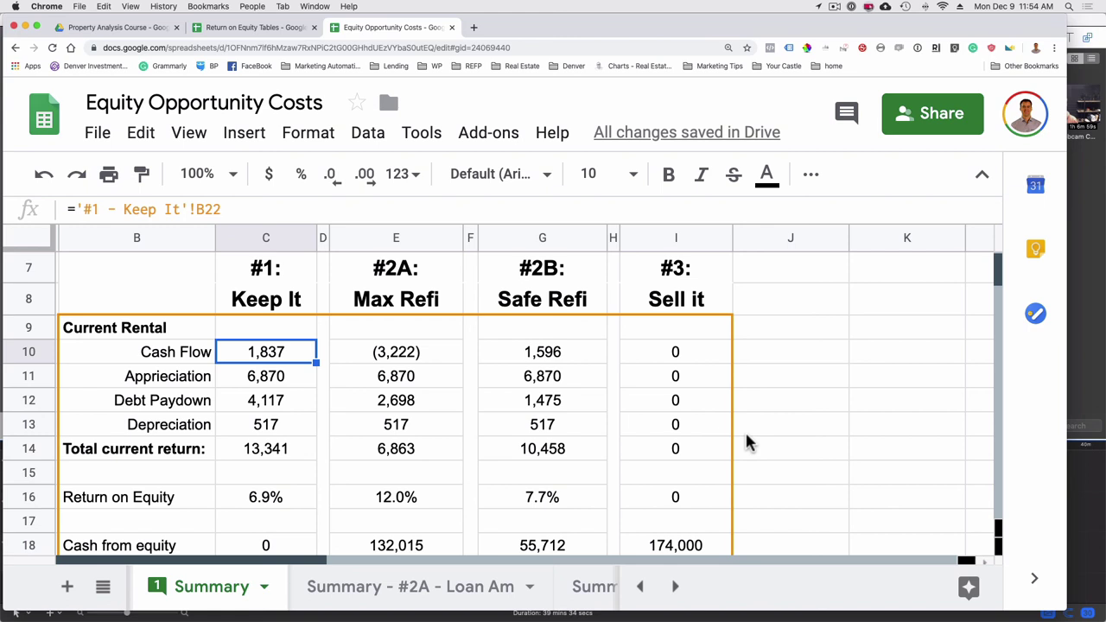
{"action": "scroll", "coordinate": [748, 442], "scroll_direction": "down", "scroll_amount": 1}
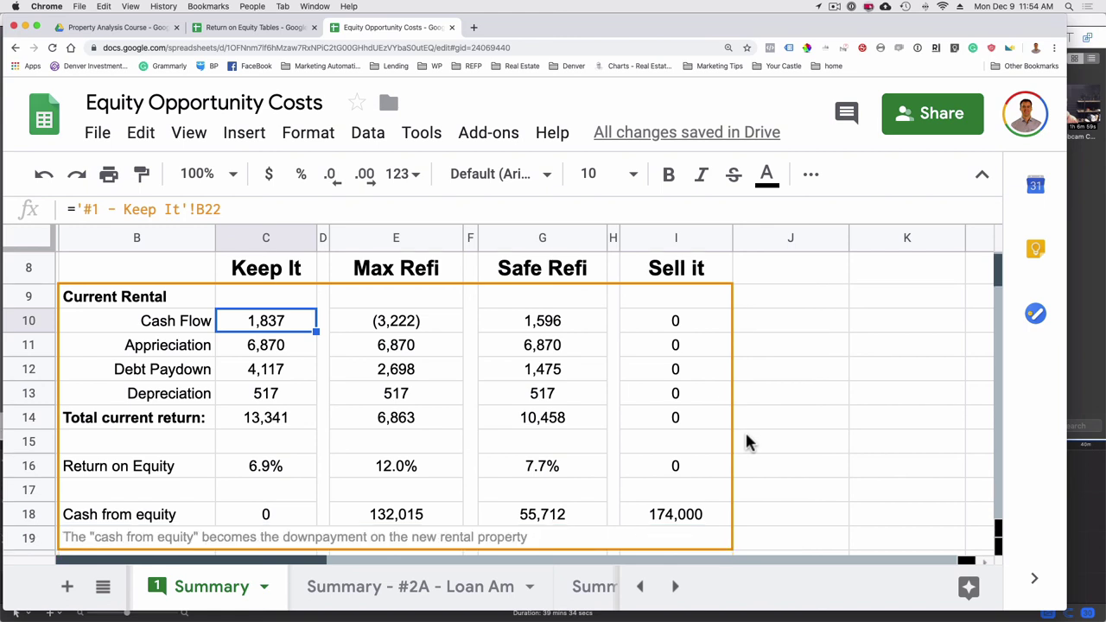
{"action": "scroll", "coordinate": [748, 441], "scroll_direction": "down", "scroll_amount": 3}
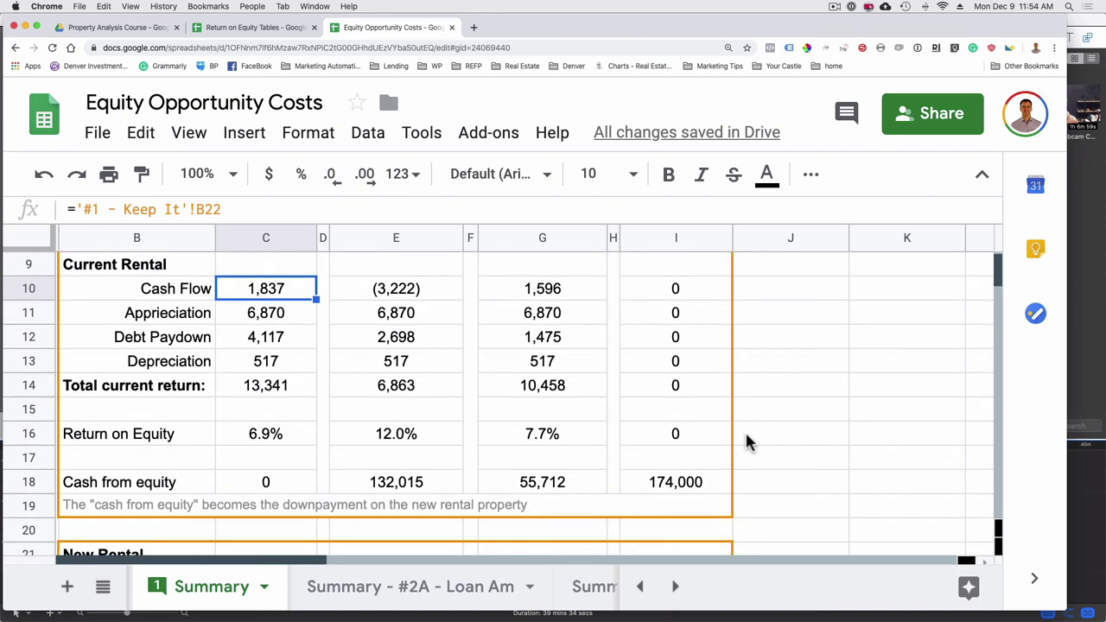
{"action": "scroll", "coordinate": [748, 443], "scroll_direction": "up", "scroll_amount": 1}
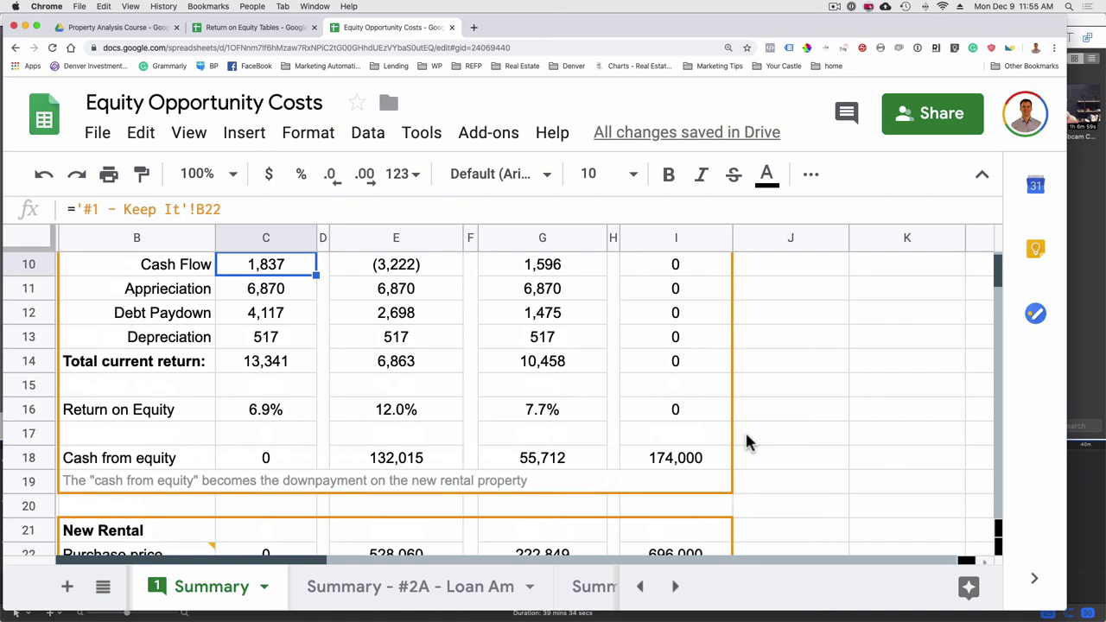
{"action": "scroll", "coordinate": [748, 443], "scroll_direction": "down", "scroll_amount": 1}
{"action": "scroll", "coordinate": [748, 443], "scroll_direction": "down", "scroll_amount": 3}
{"action": "scroll", "coordinate": [748, 442], "scroll_direction": "down", "scroll_amount": 2}
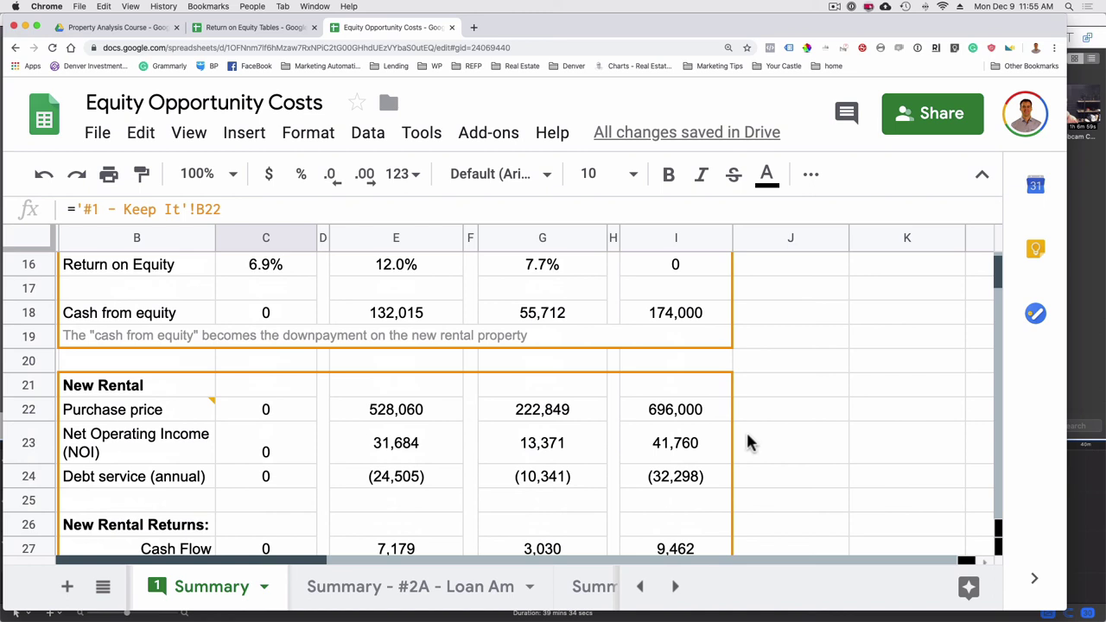
{"action": "scroll", "coordinate": [290, 455], "scroll_direction": "down", "scroll_amount": 3}
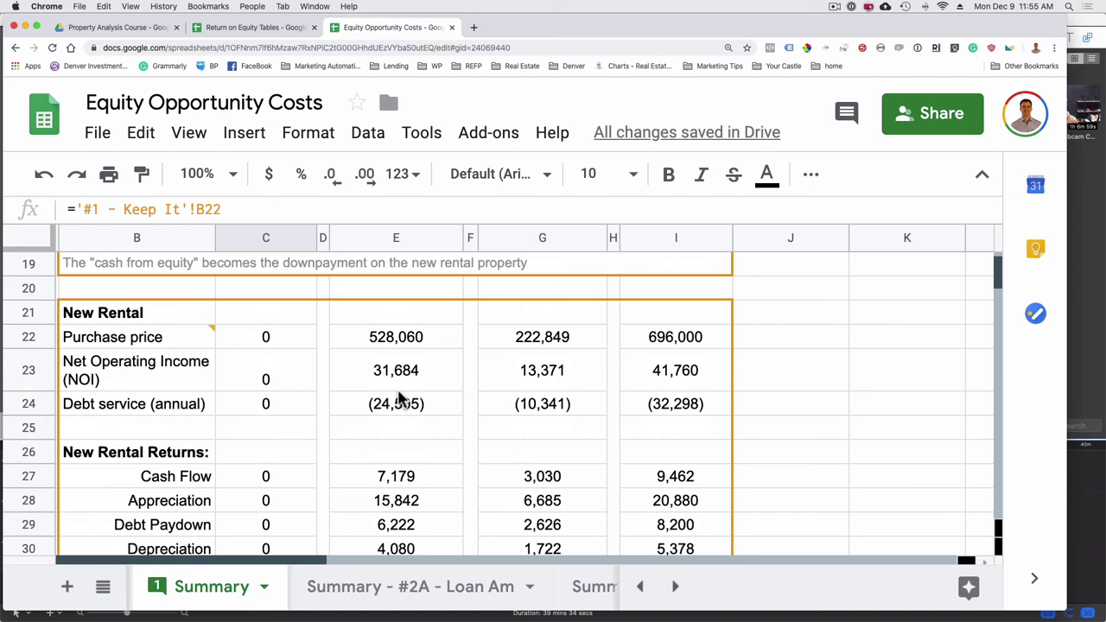
{"action": "scroll", "coordinate": [400, 398], "scroll_direction": "down", "scroll_amount": 3}
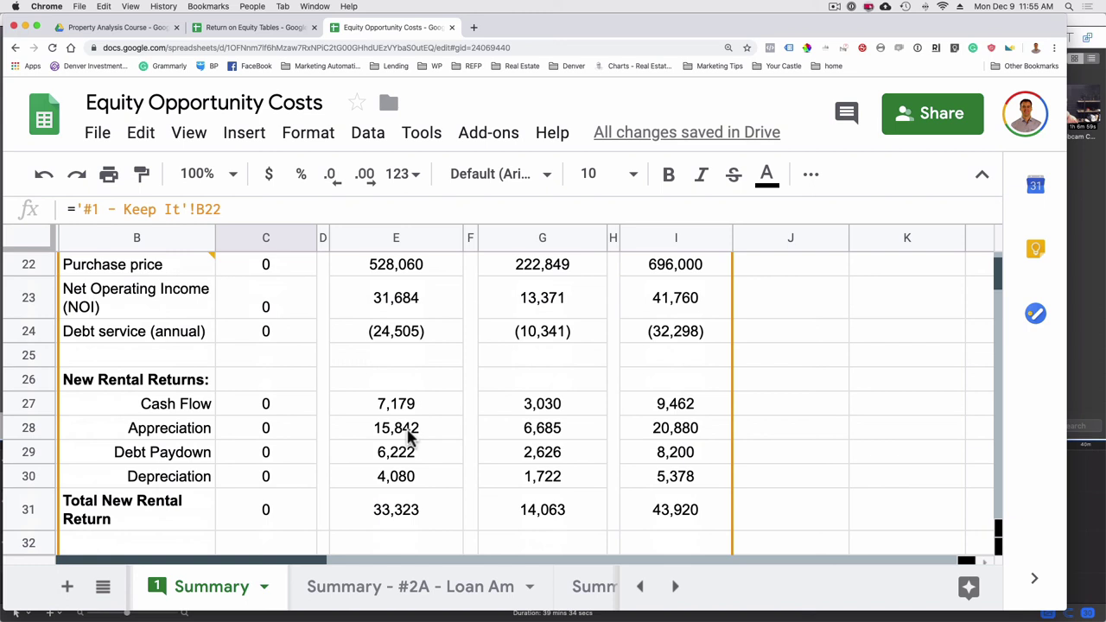
{"action": "scroll", "coordinate": [409, 438], "scroll_direction": "down", "scroll_amount": 1}
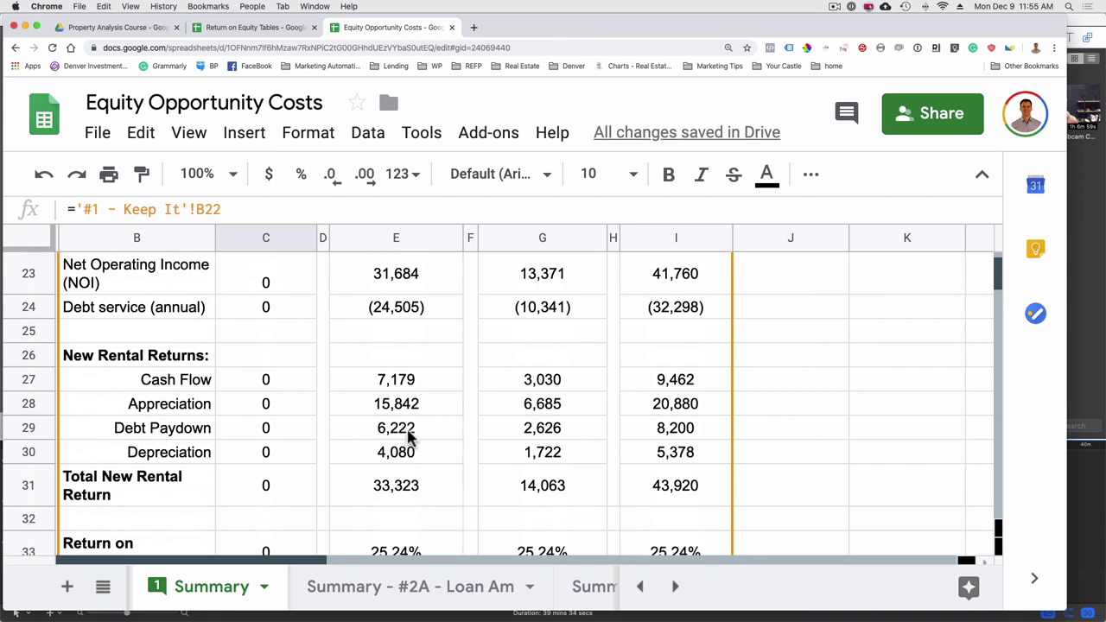
{"action": "scroll", "coordinate": [409, 438], "scroll_direction": "up", "scroll_amount": 1}
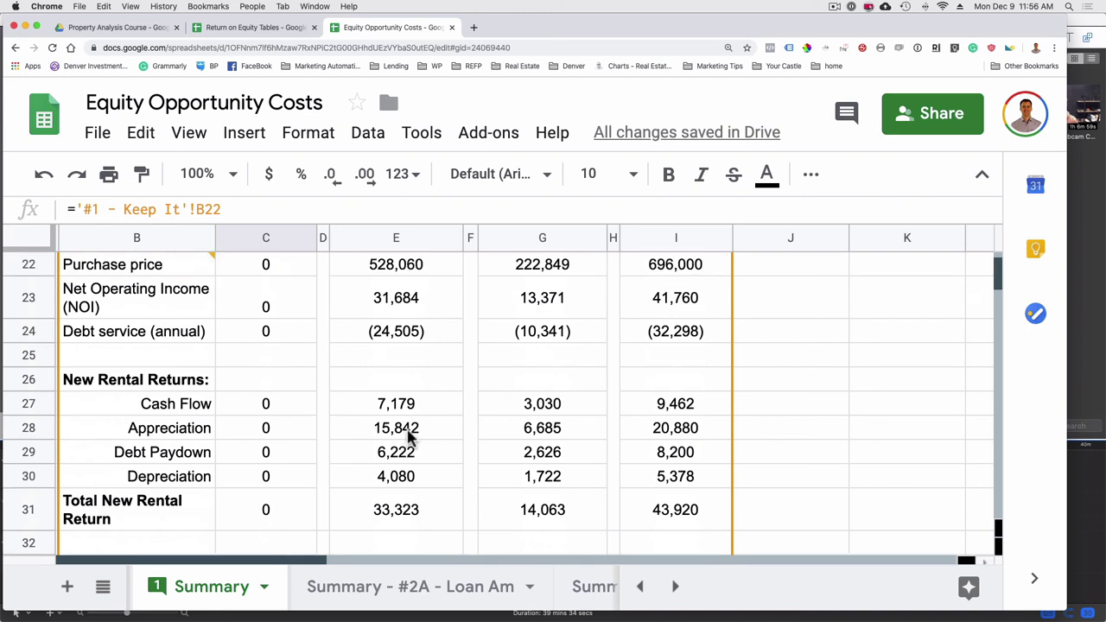
{"action": "scroll", "coordinate": [410, 438], "scroll_direction": "up", "scroll_amount": 3}
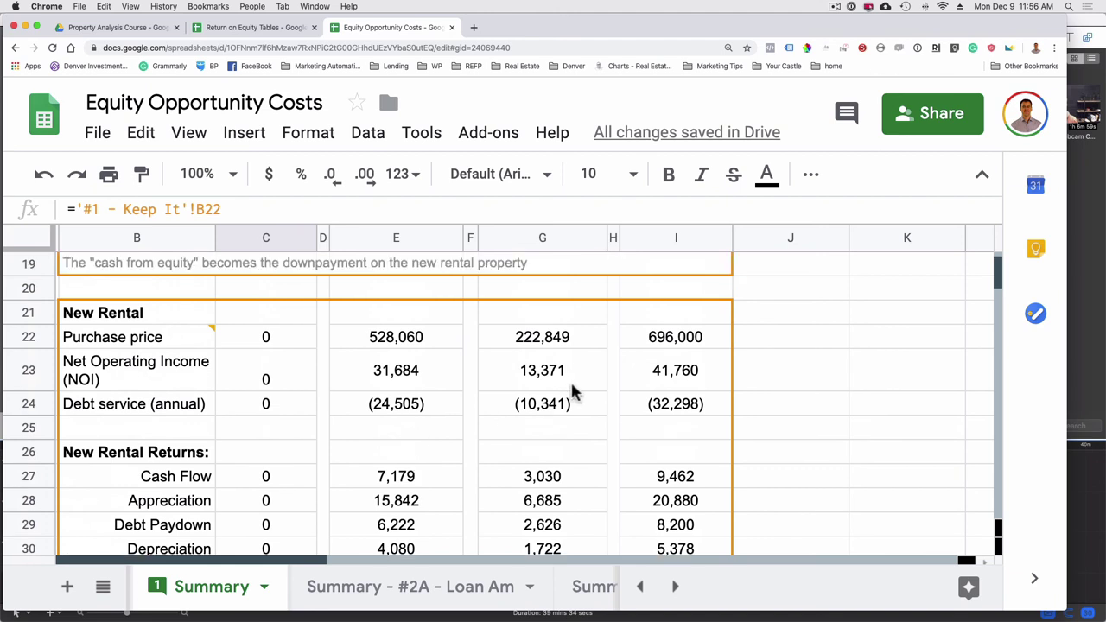
- Reach the Returns on BOTH properties rows, then switch to the blog's $61,840 Return on Investment Quadrant
{"action": "scroll", "coordinate": [571, 372], "scroll_direction": "down", "scroll_amount": 1}
{"action": "scroll", "coordinate": [571, 372], "scroll_direction": "up", "scroll_amount": 4}
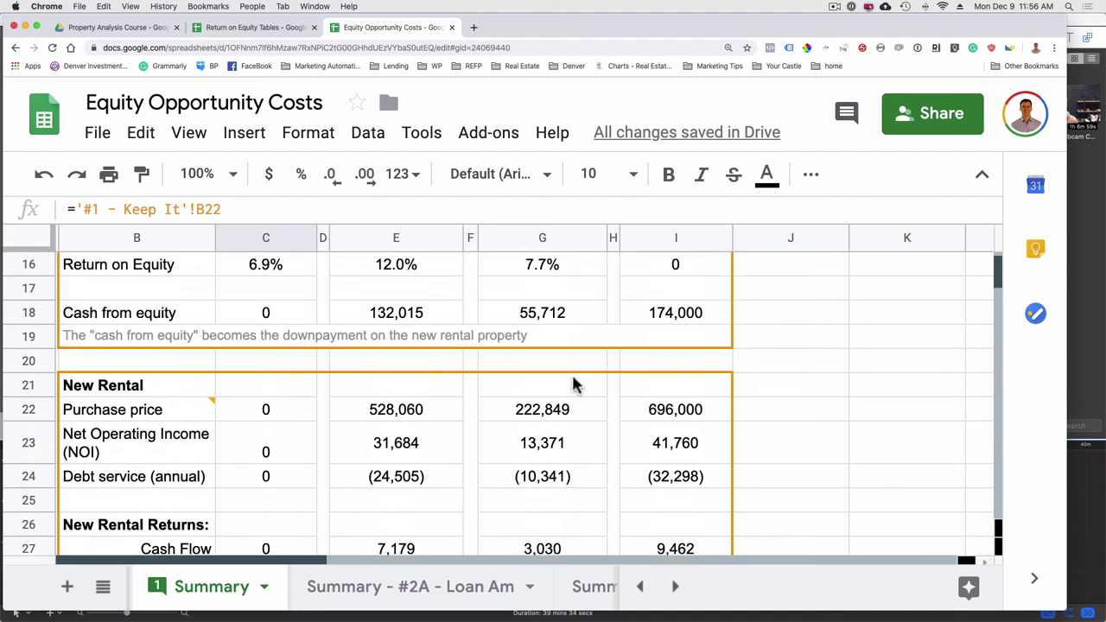
{"action": "scroll", "coordinate": [576, 384], "scroll_direction": "down", "scroll_amount": 1}
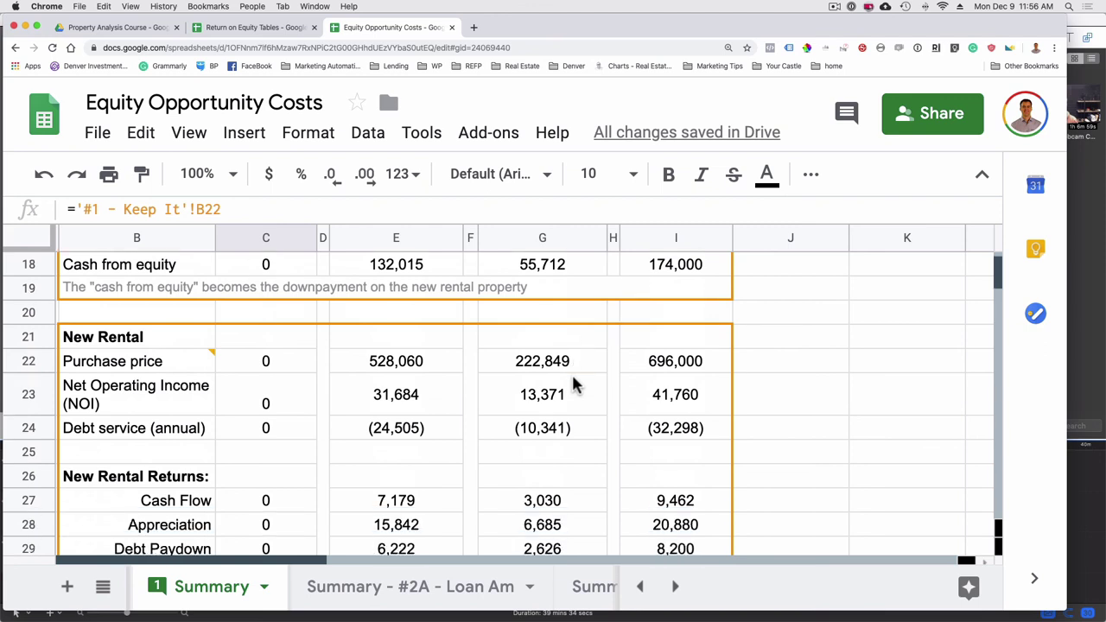
{"action": "scroll", "coordinate": [573, 383], "scroll_direction": "down", "scroll_amount": 2}
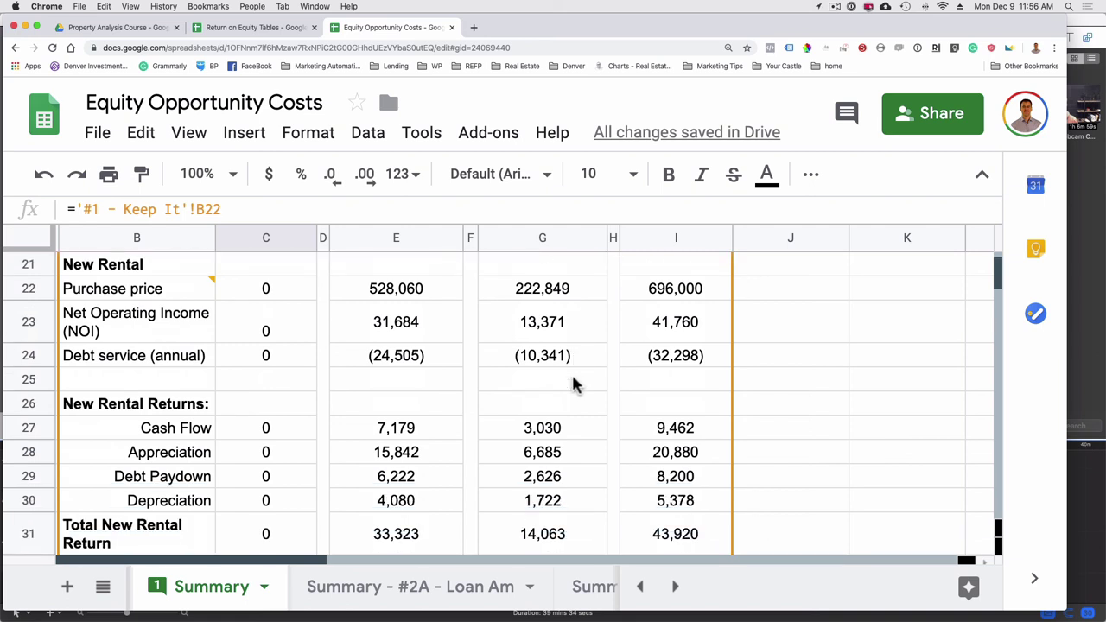
{"action": "scroll", "coordinate": [572, 384], "scroll_direction": "down", "scroll_amount": 1}
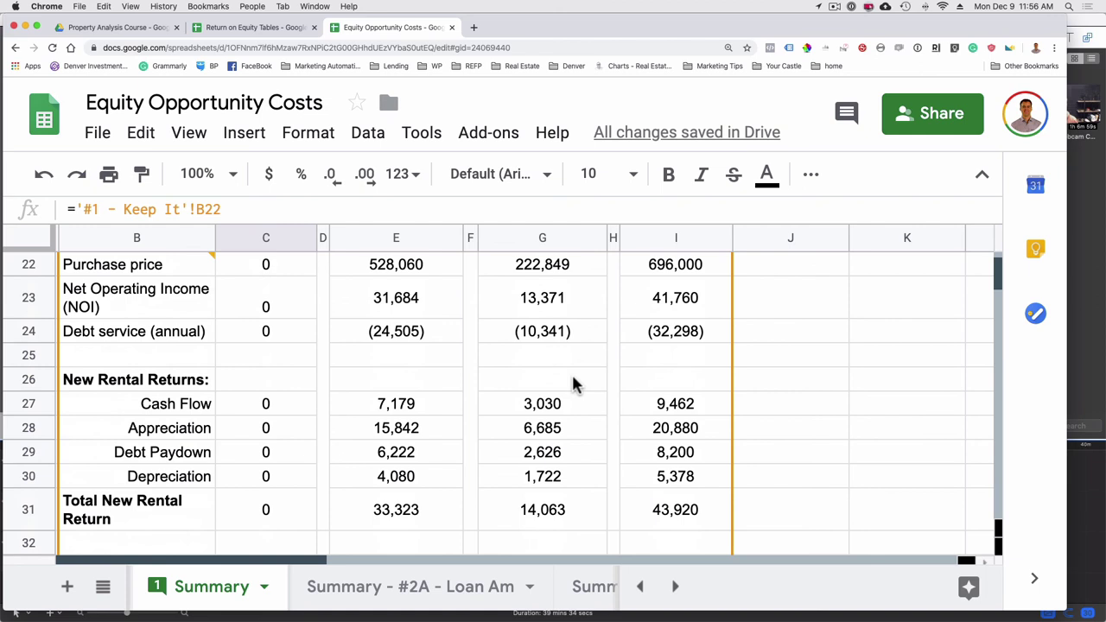
{"action": "scroll", "coordinate": [573, 384], "scroll_direction": "up", "scroll_amount": 3}
{"action": "scroll", "coordinate": [573, 383], "scroll_direction": "down", "scroll_amount": 1}
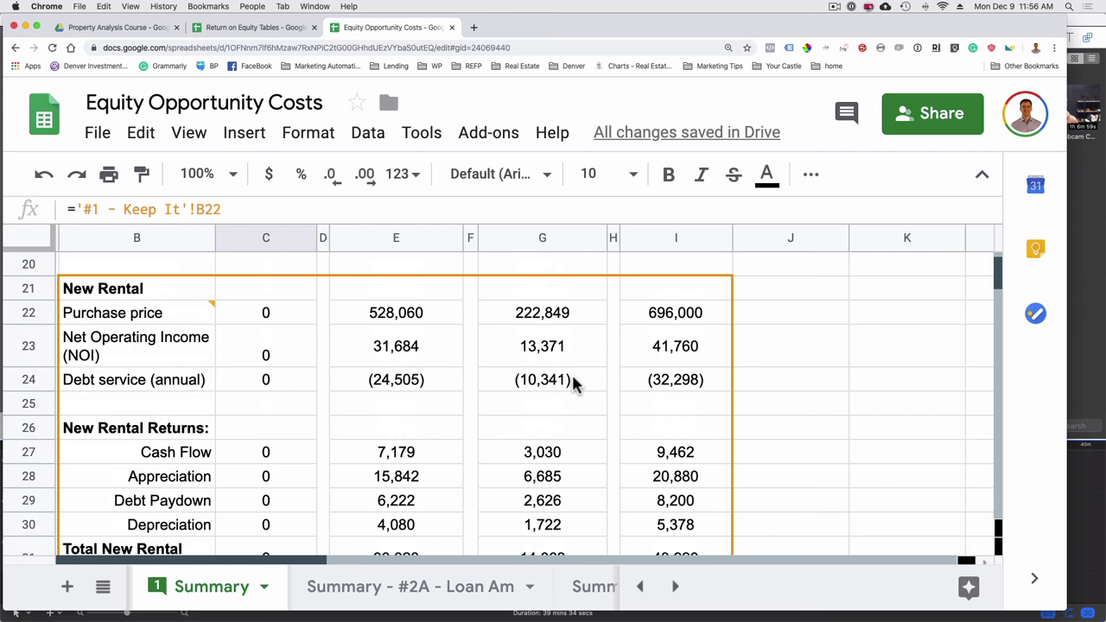
{"action": "scroll", "coordinate": [573, 384], "scroll_direction": "down", "scroll_amount": 1}
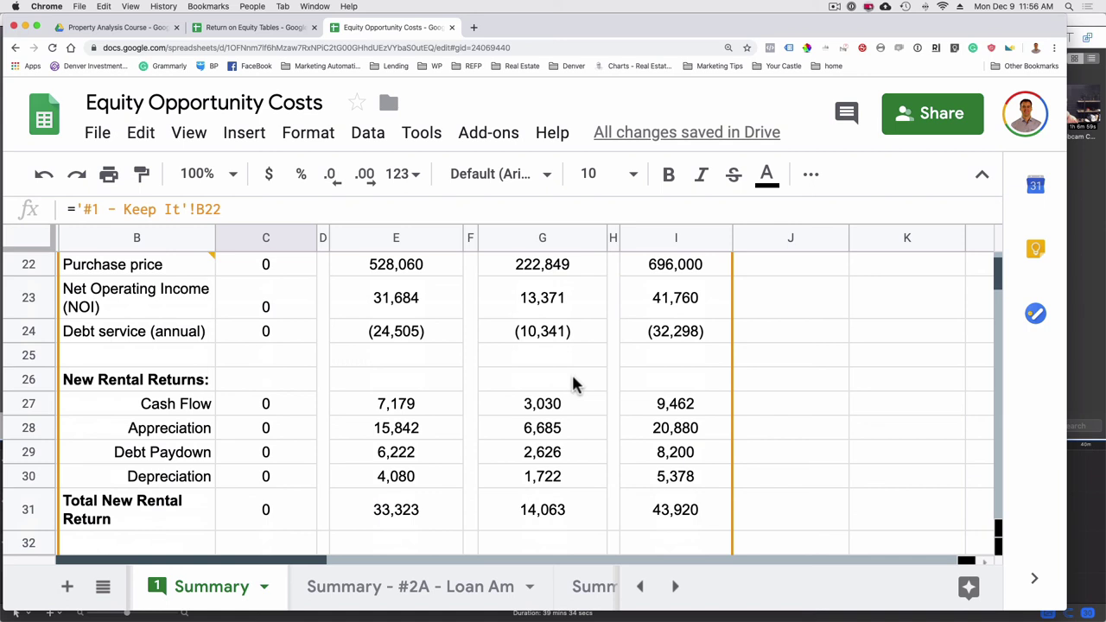
{"action": "scroll", "coordinate": [571, 380], "scroll_direction": "down", "scroll_amount": 1}
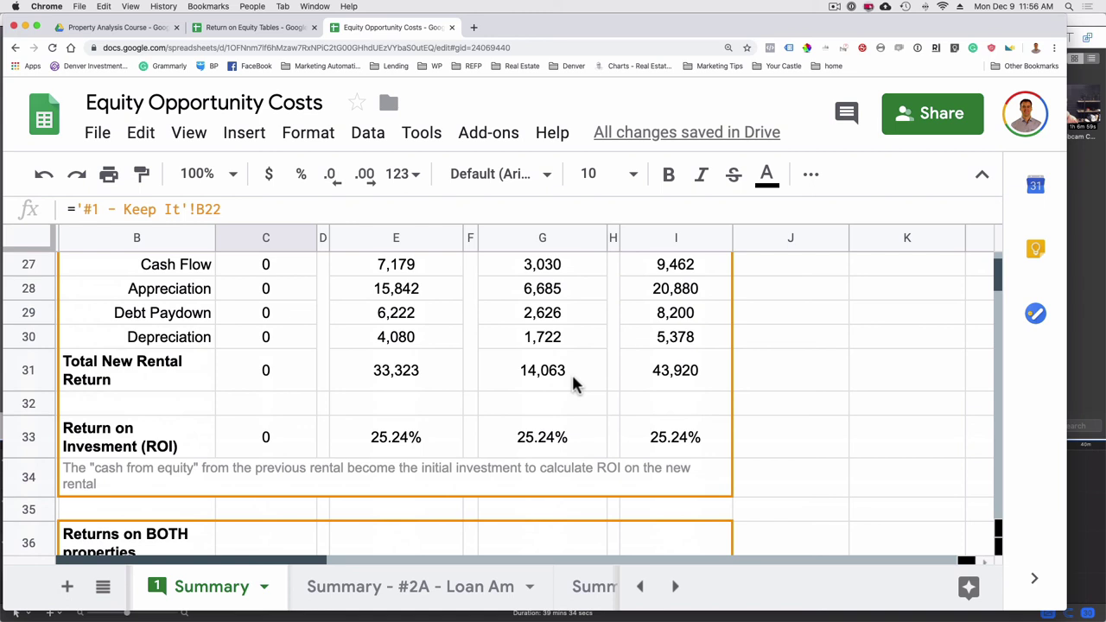
{"action": "scroll", "coordinate": [576, 384], "scroll_direction": "down", "scroll_amount": 1}
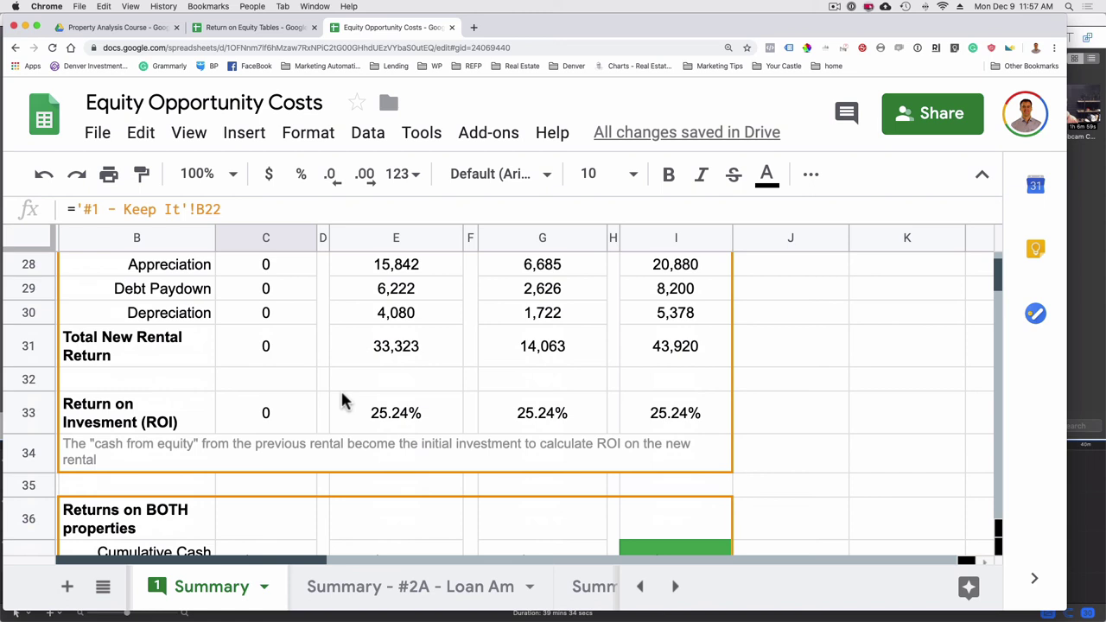
{"action": "scroll", "coordinate": [342, 400], "scroll_direction": "down", "scroll_amount": 3}
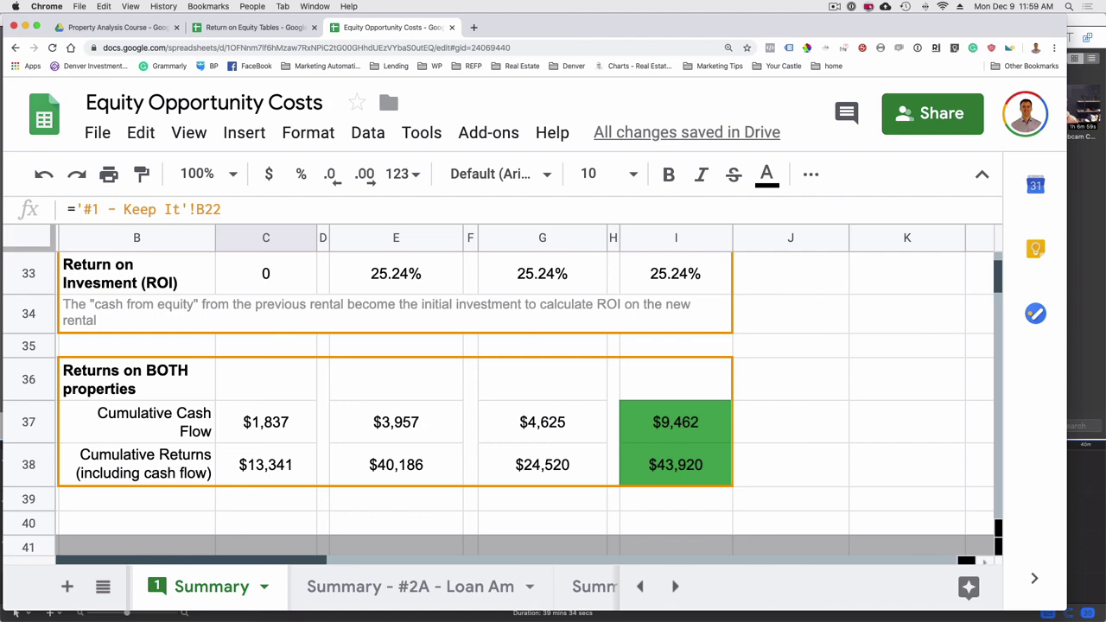
{"action": "key", "text": "ctrl+Right"}
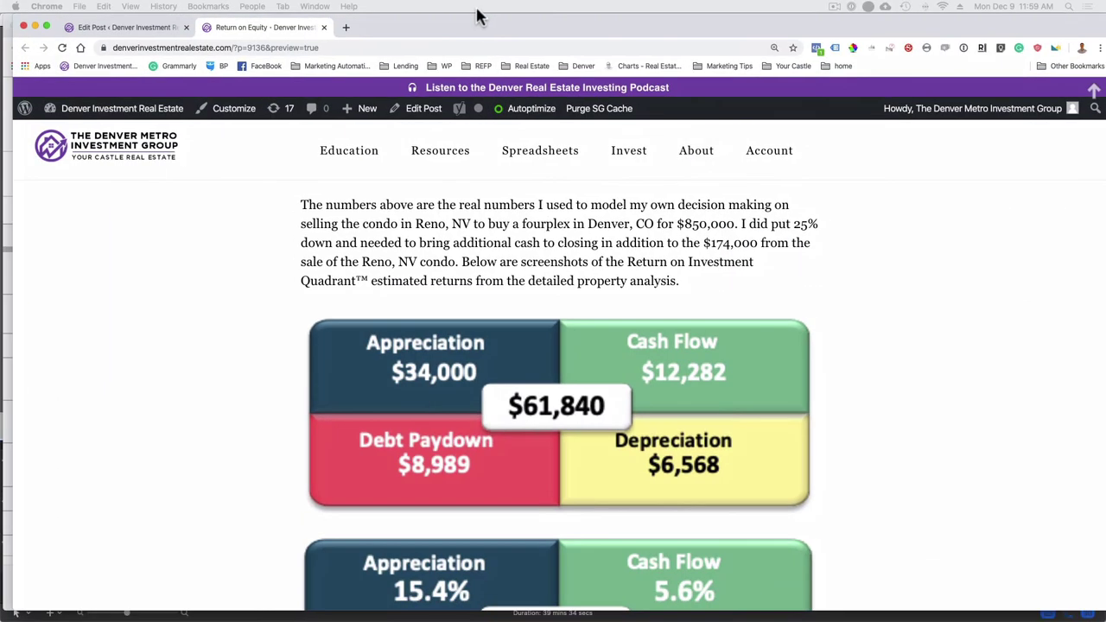
{"action": "left_click", "coordinate": [476, 7]}
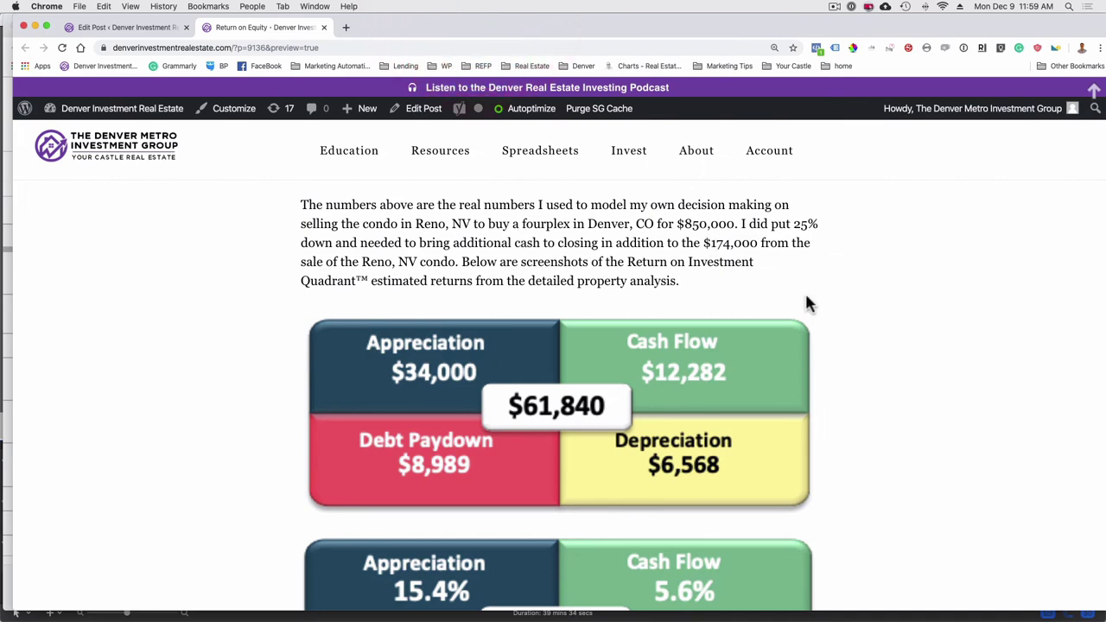
{"action": "scroll", "coordinate": [805, 303], "scroll_direction": "down", "scroll_amount": 1}
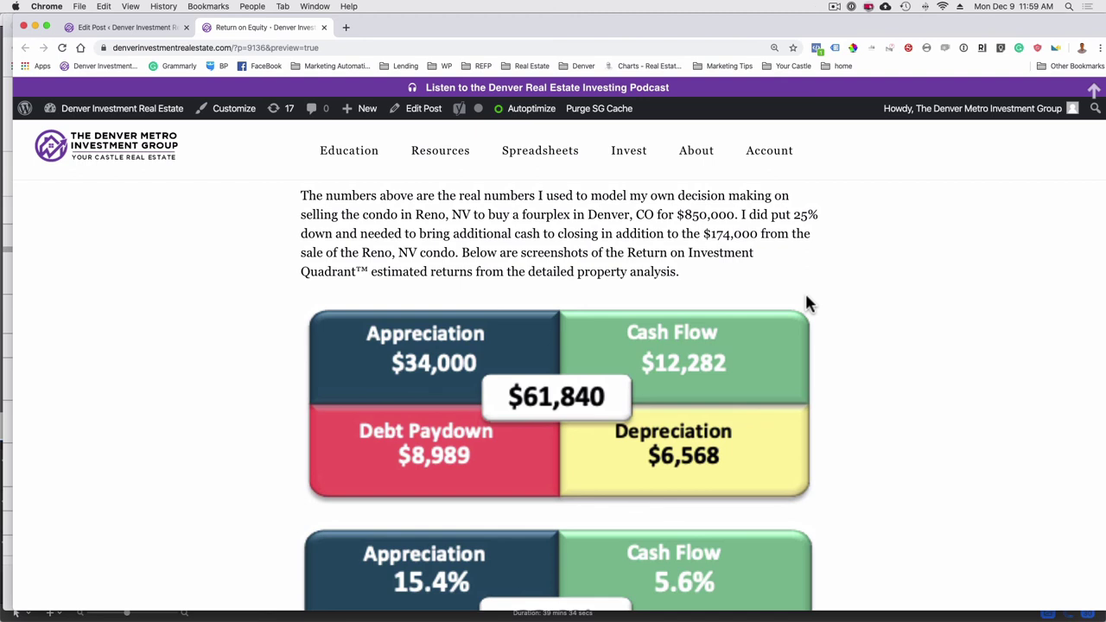
{"action": "scroll", "coordinate": [806, 302], "scroll_direction": "down", "scroll_amount": 2}
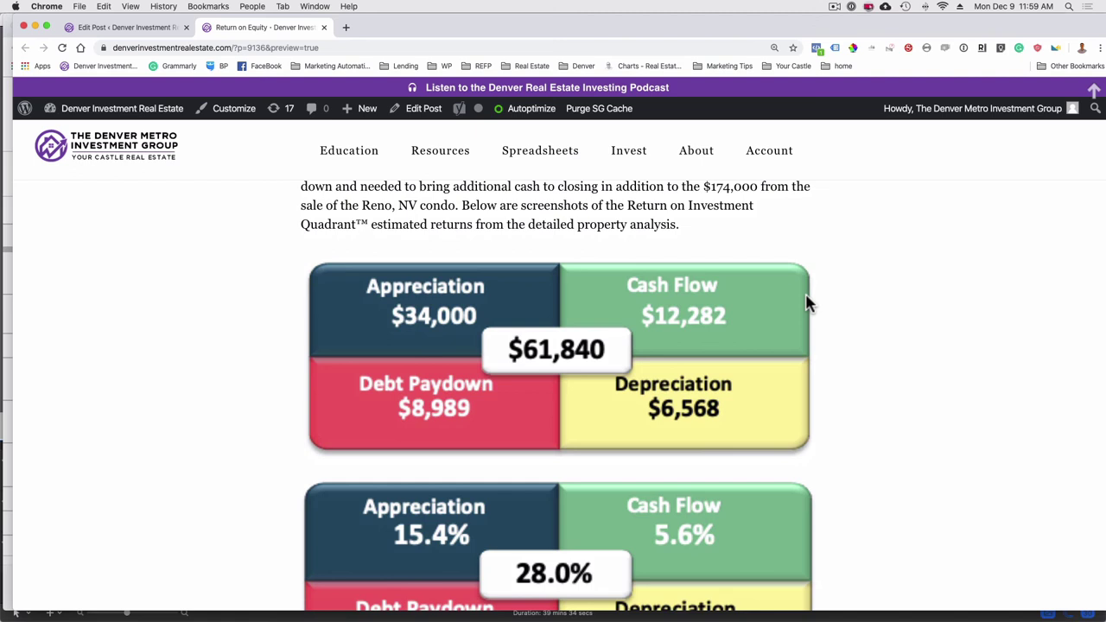
{"action": "scroll", "coordinate": [806, 302], "scroll_direction": "down", "scroll_amount": 1}
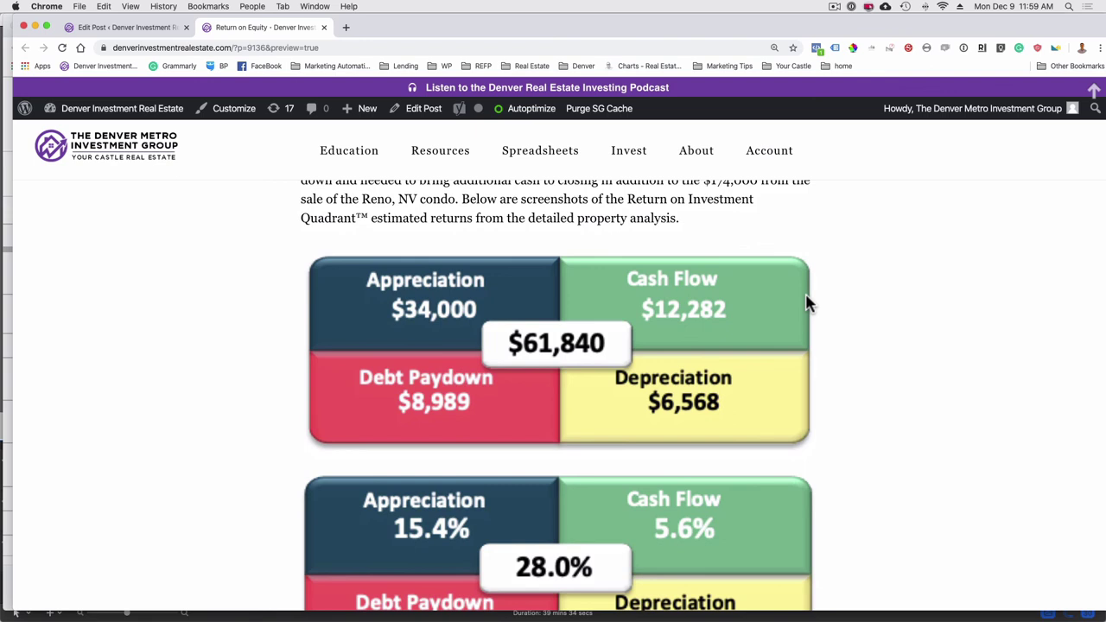
{"action": "scroll", "coordinate": [806, 303], "scroll_direction": "down", "scroll_amount": 3}
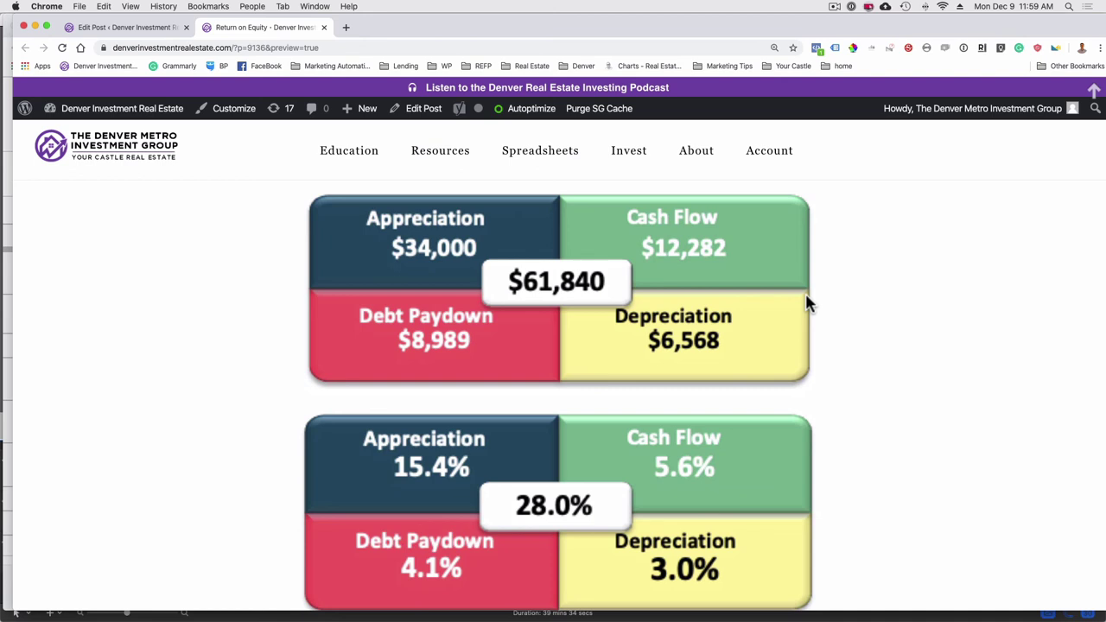
{"action": "scroll", "coordinate": [806, 302], "scroll_direction": "down", "scroll_amount": 2}
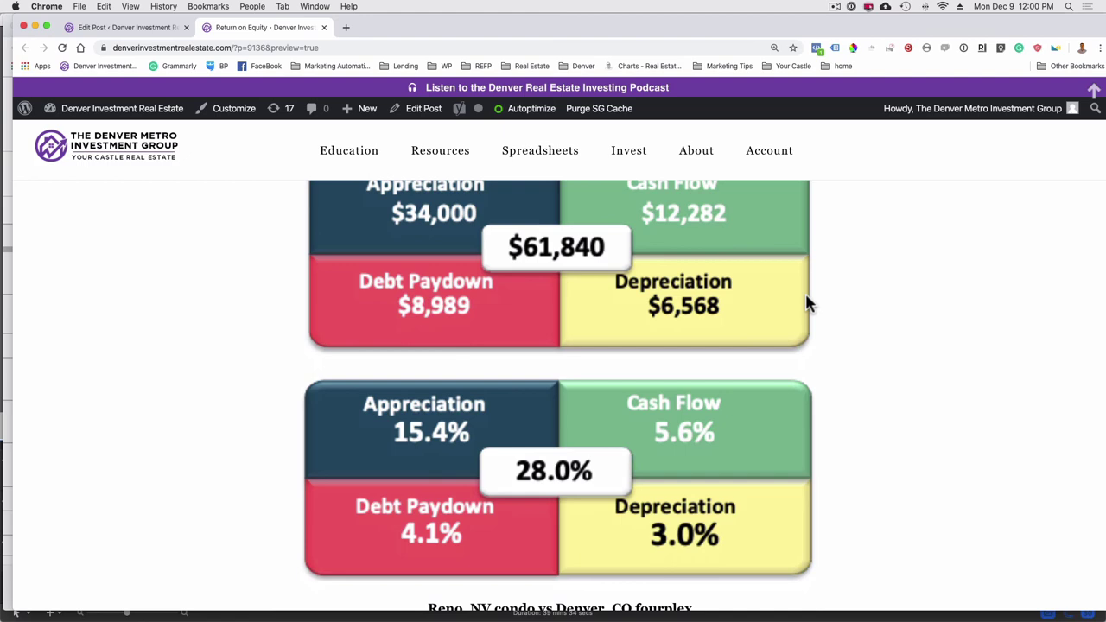
{"action": "scroll", "coordinate": [807, 296], "scroll_direction": "down", "scroll_amount": 15}
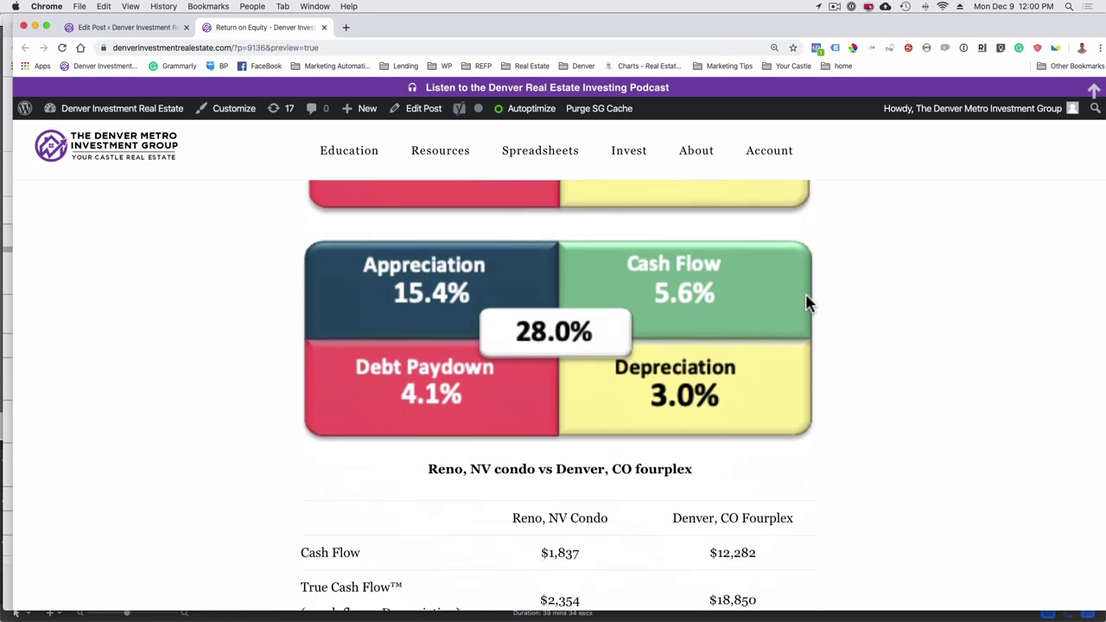
- Finish reading the post's Conclusion, then bring the Equity Opportunity Costs spreadsheet back in front
{"action": "scroll", "coordinate": [805, 298], "scroll_direction": "up", "scroll_amount": 1}
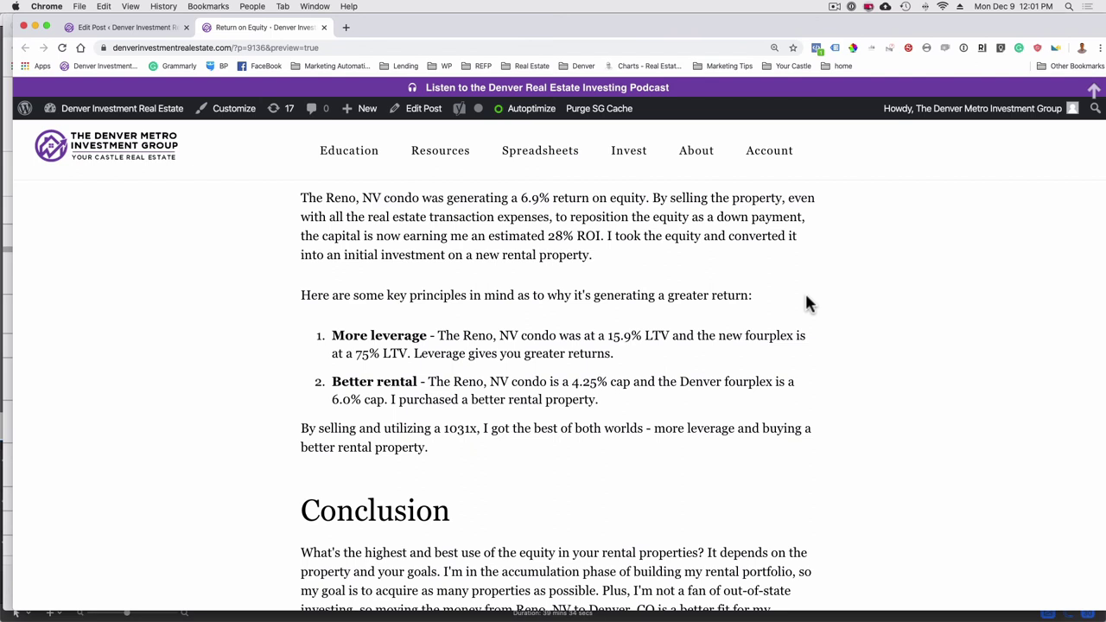
{"action": "left_click_drag", "start_coordinate": [630, 35], "coordinate": [605, 128]}
{"action": "left_click", "coordinate": [585, 32]}
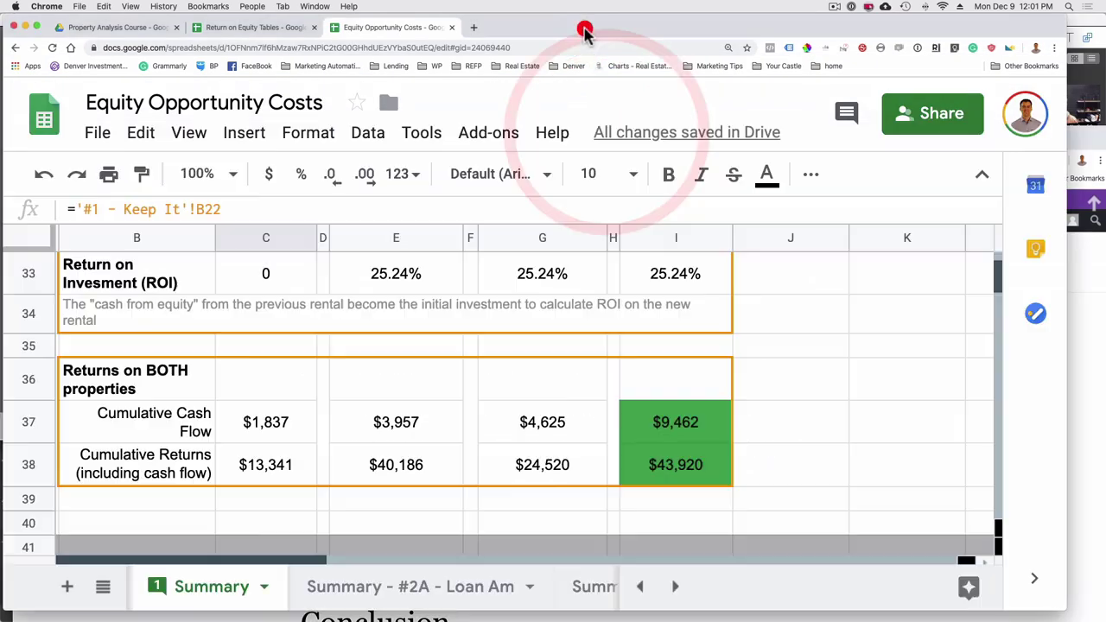
- Enter 7% as the Market cap rate in cell C2
{"action": "scroll", "coordinate": [363, 277], "scroll_direction": "up", "scroll_amount": 15}
{"action": "left_click", "coordinate": [276, 294]}
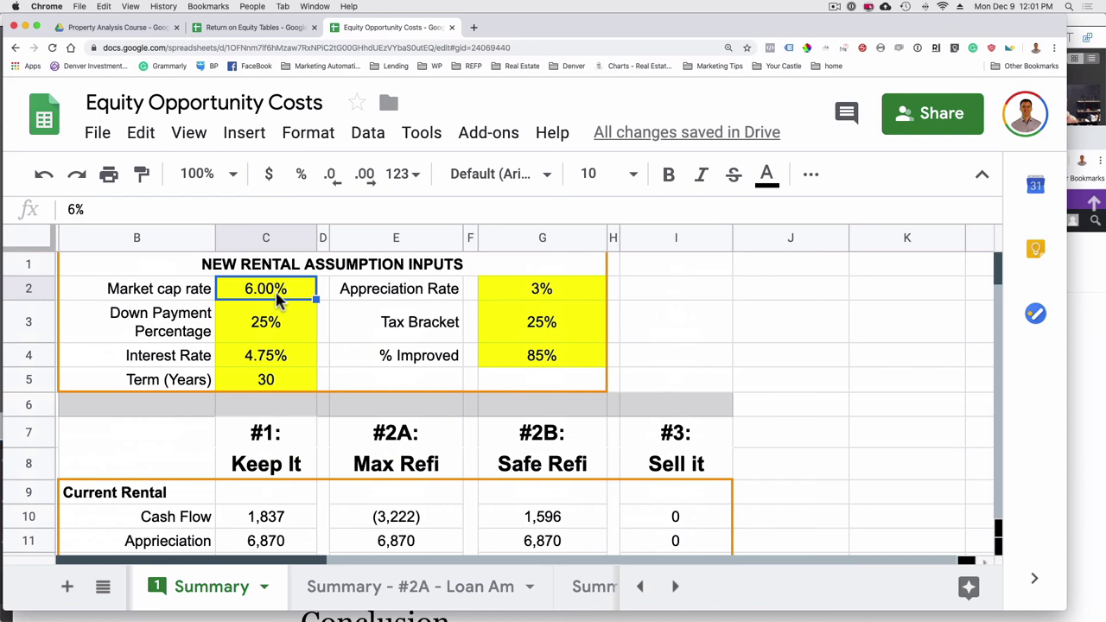
{"action": "type", "text": "70"}
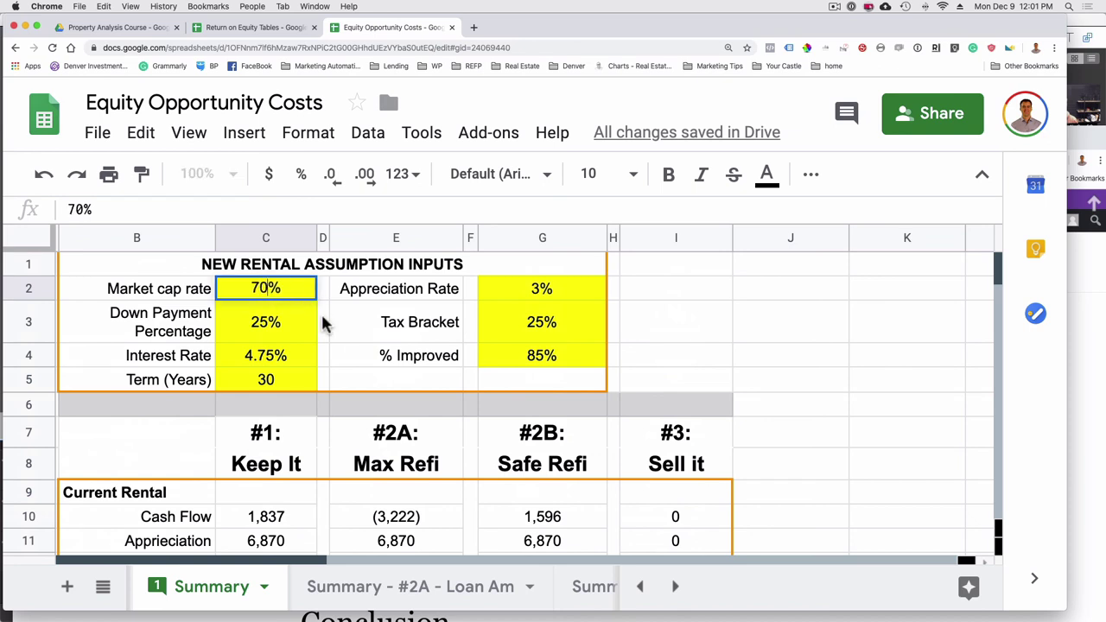
{"action": "key", "text": "BackSpace"}
{"action": "key", "text": "Return"}
- Change the Market cap rate from 7% to 6% and return to the Return on Equity post
{"action": "scroll", "coordinate": [495, 425], "scroll_direction": "down", "scroll_amount": 15}
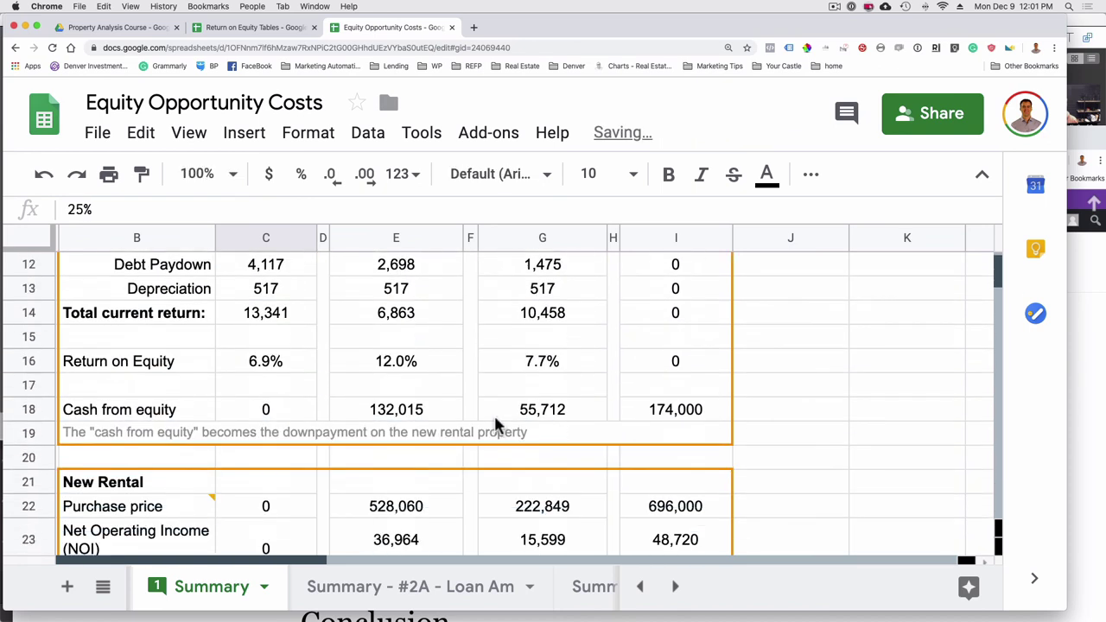
{"action": "scroll", "coordinate": [495, 424], "scroll_direction": "down", "scroll_amount": 3}
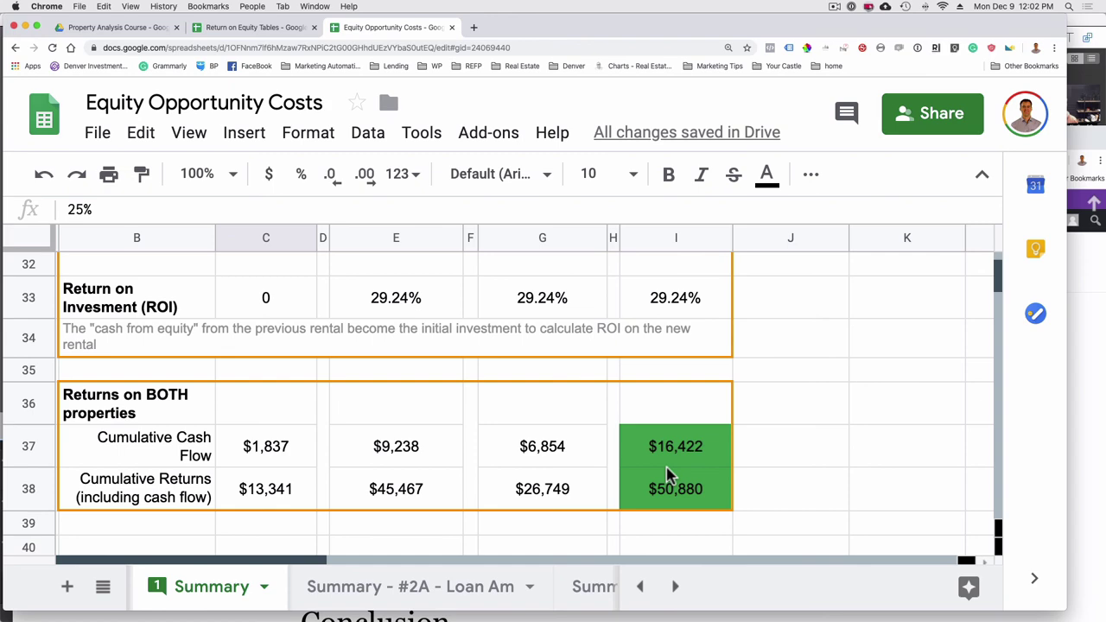
{"action": "scroll", "coordinate": [640, 439], "scroll_direction": "up", "scroll_amount": 10}
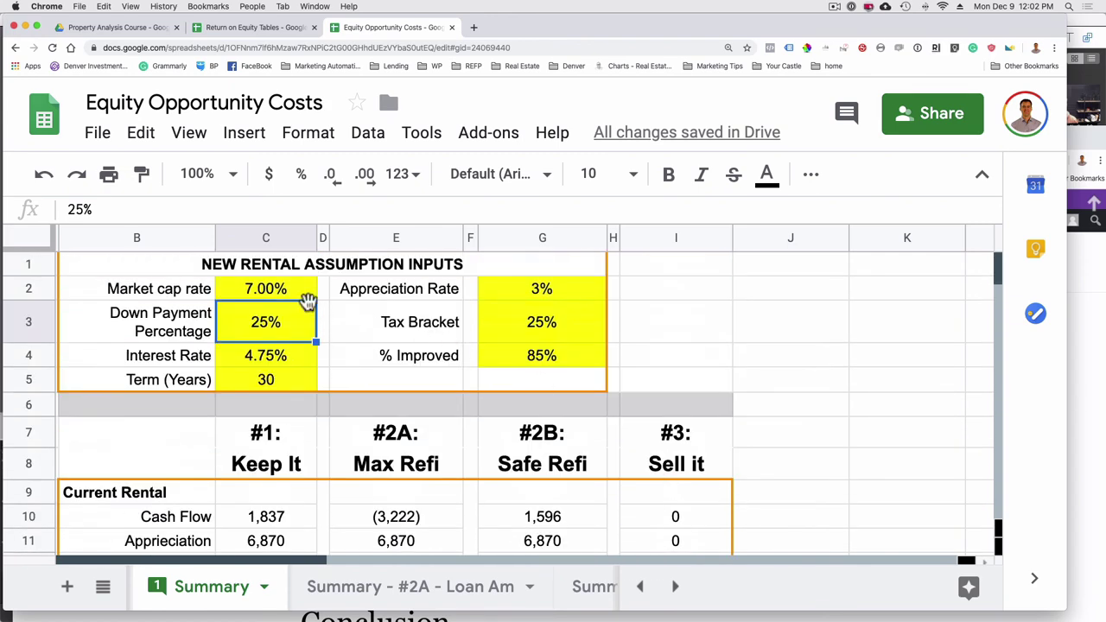
{"action": "left_click", "coordinate": [289, 294]}
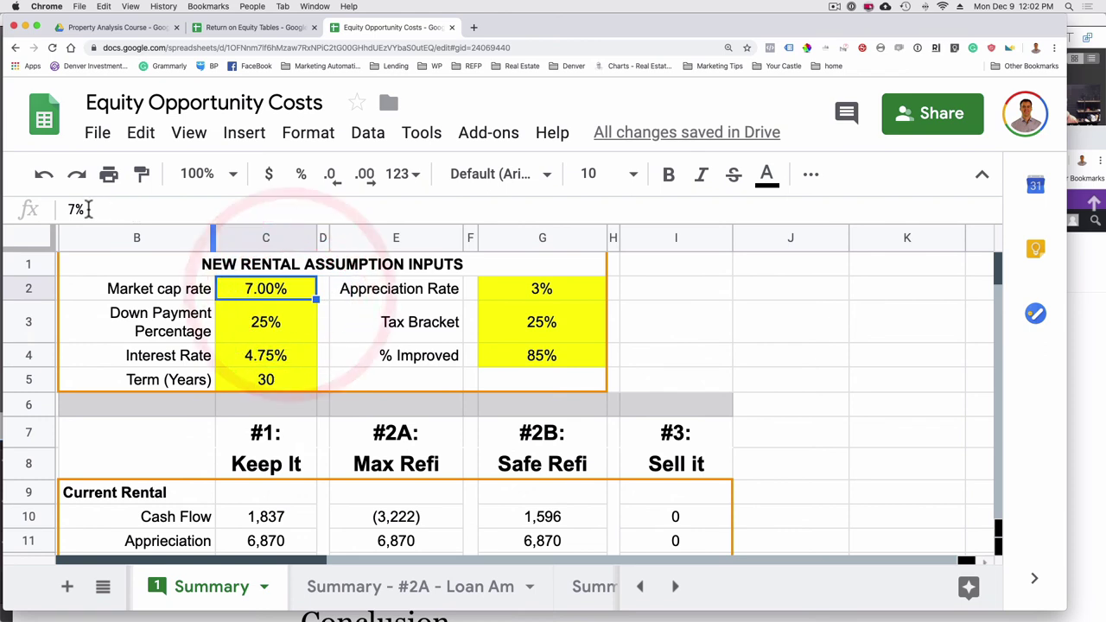
{"action": "left_click", "coordinate": [77, 210]}
{"action": "key", "text": "BackSpace"}
{"action": "type", "text": "6"}
{"action": "key", "text": "Return"}
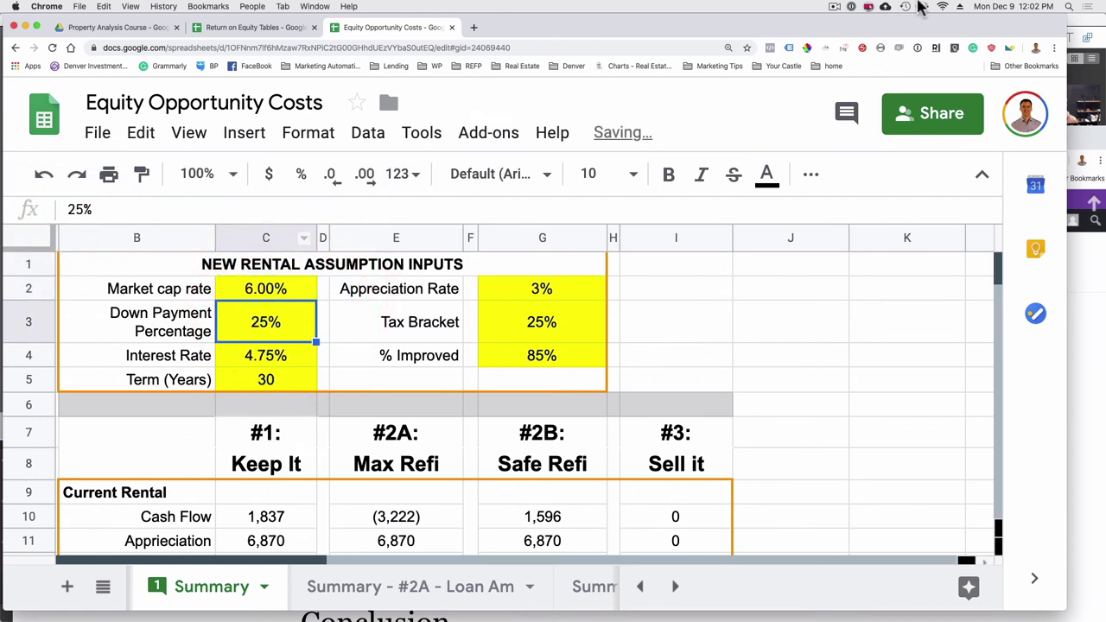
{"action": "left_click_drag", "start_coordinate": [1073, 140], "coordinate": [1058, 9]}
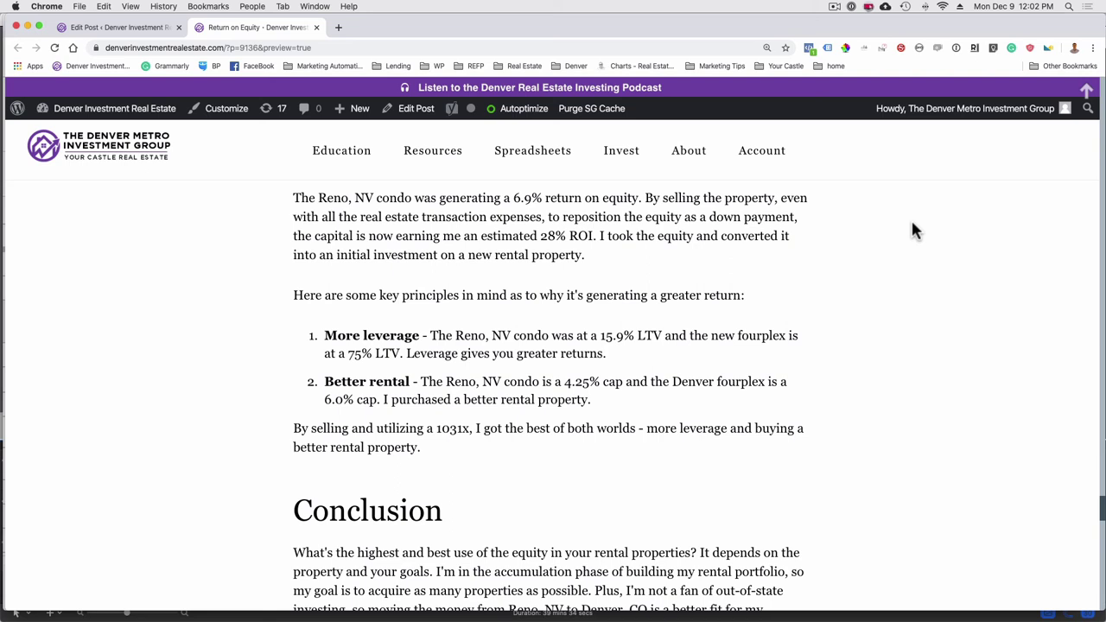
- Scroll to the Conclusion contrasting the accumulation and debt payoff phases
{"action": "scroll", "coordinate": [803, 381], "scroll_direction": "down", "scroll_amount": 5}
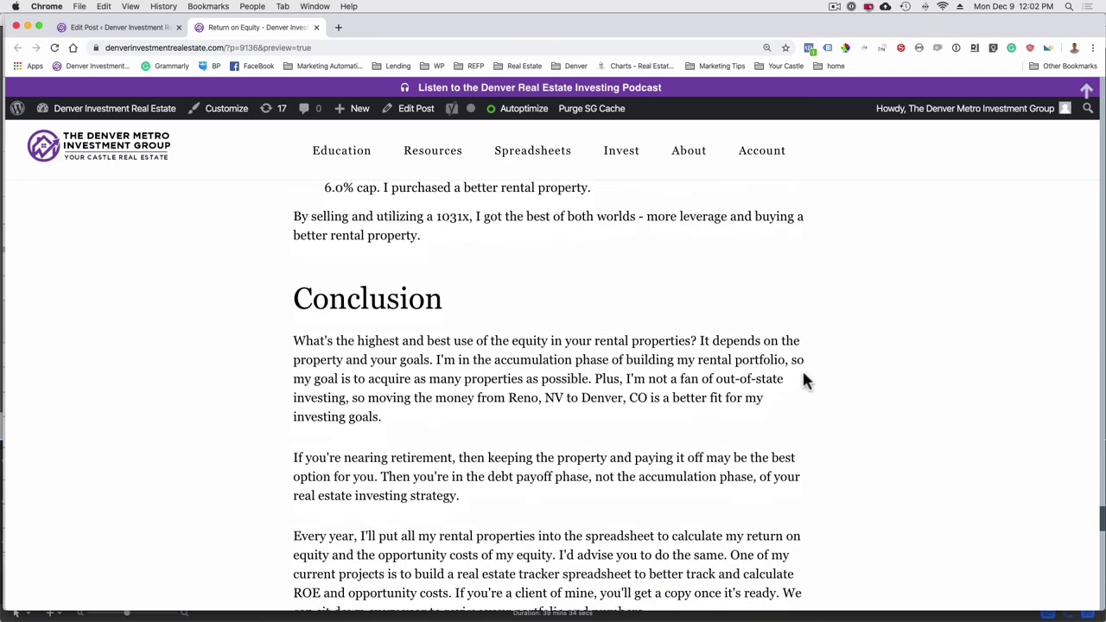
{"action": "scroll", "coordinate": [803, 381], "scroll_direction": "down", "scroll_amount": 1}
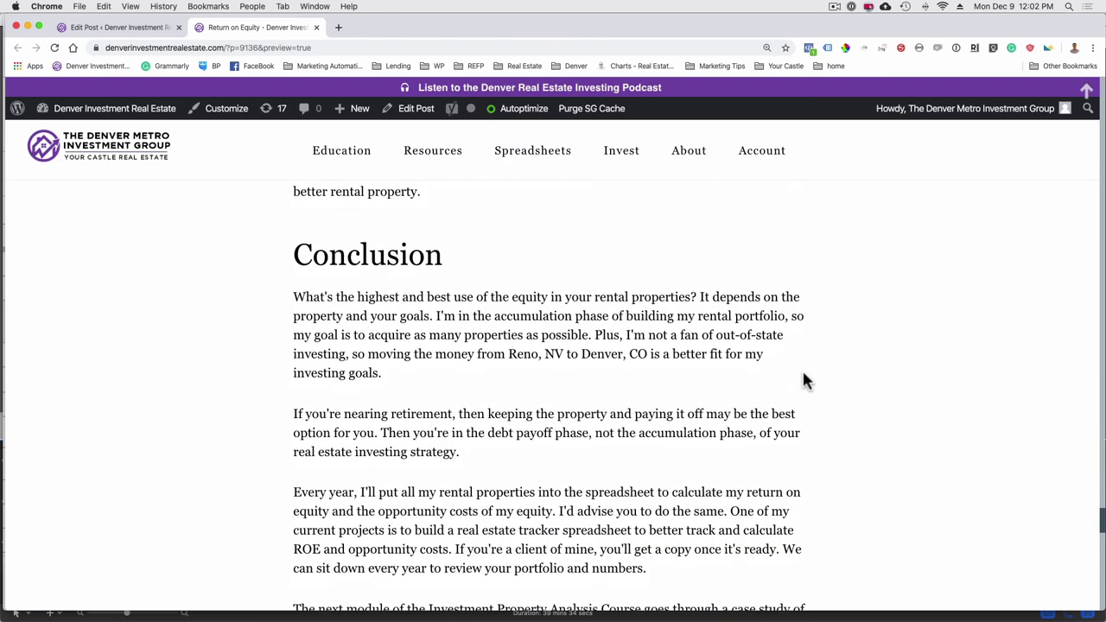
{"action": "scroll", "coordinate": [803, 381], "scroll_direction": "down", "scroll_amount": 1}
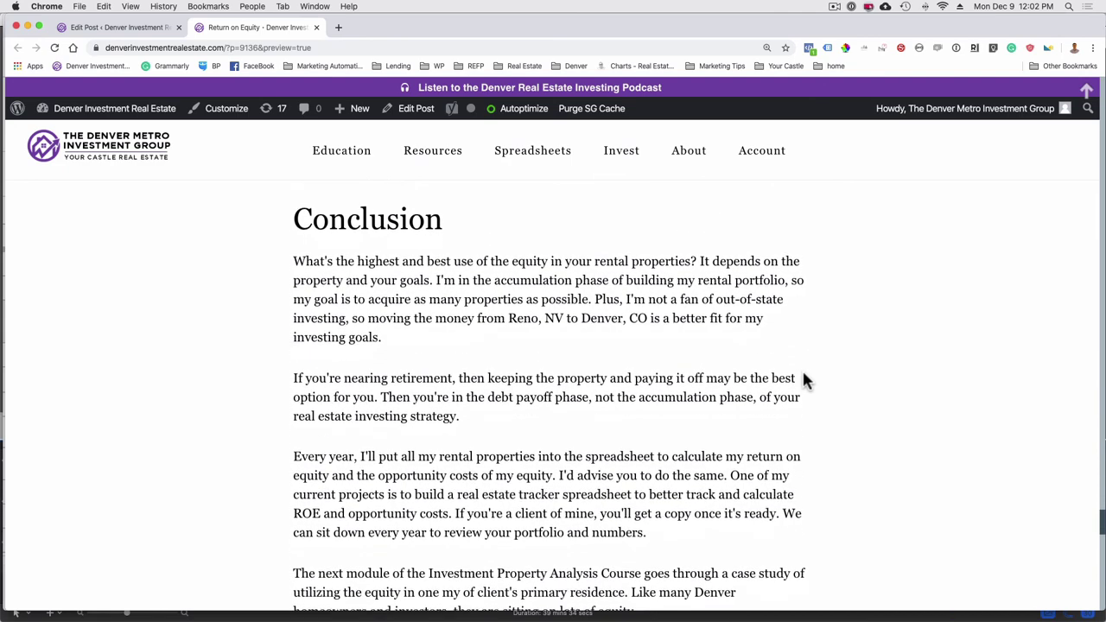
{"action": "scroll", "coordinate": [804, 381], "scroll_direction": "up", "scroll_amount": 3}
{"action": "scroll", "coordinate": [804, 381], "scroll_direction": "down", "scroll_amount": 3}
{"action": "scroll", "coordinate": [803, 378], "scroll_direction": "down", "scroll_amount": 1}
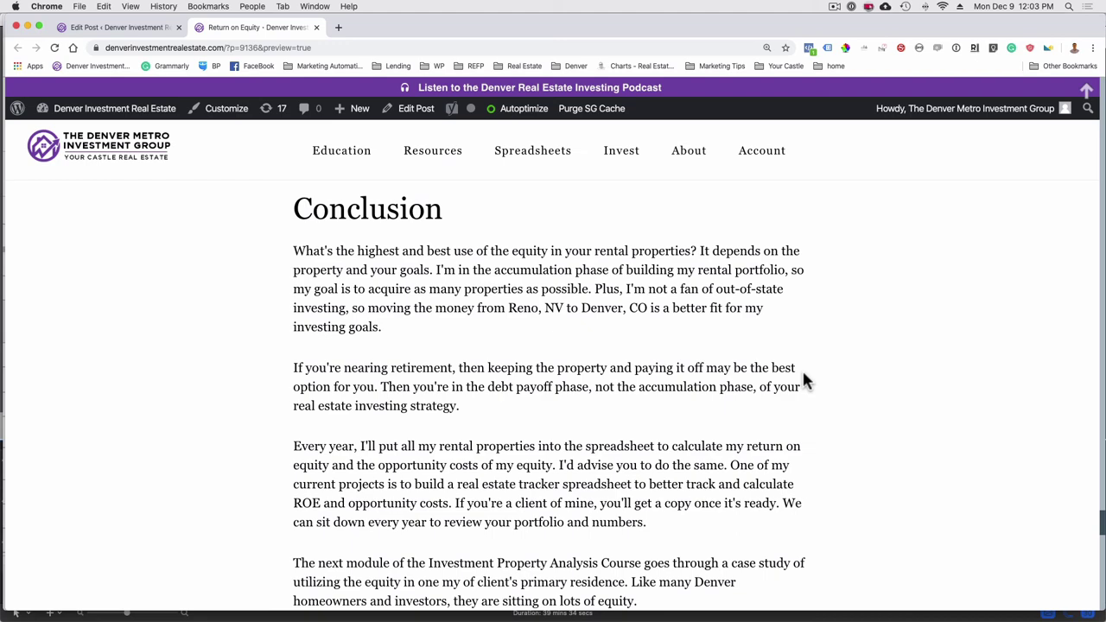
{"action": "scroll", "coordinate": [760, 453], "scroll_direction": "down", "scroll_amount": 2}
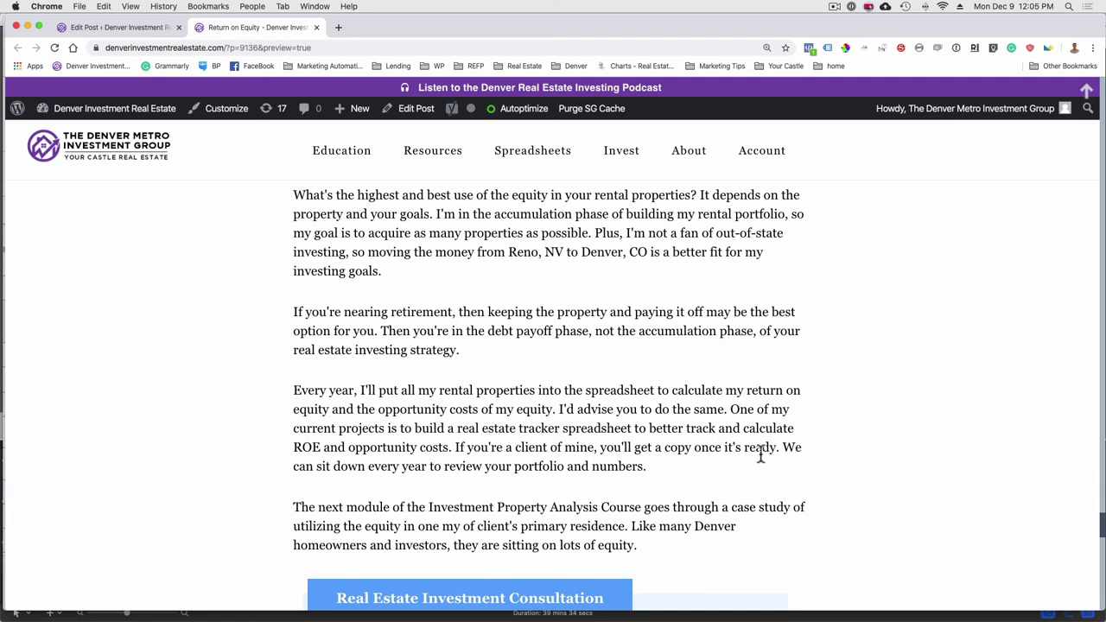
{"action": "scroll", "coordinate": [768, 501], "scroll_direction": "down", "scroll_amount": 2}
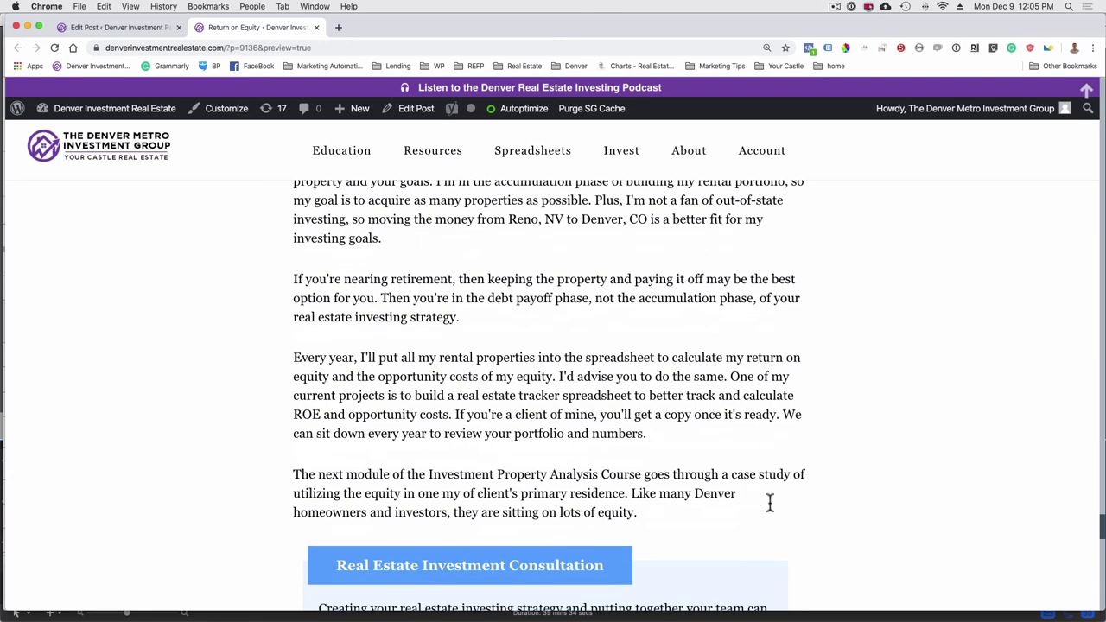
{"action": "scroll", "coordinate": [770, 506], "scroll_direction": "down", "scroll_amount": 1}
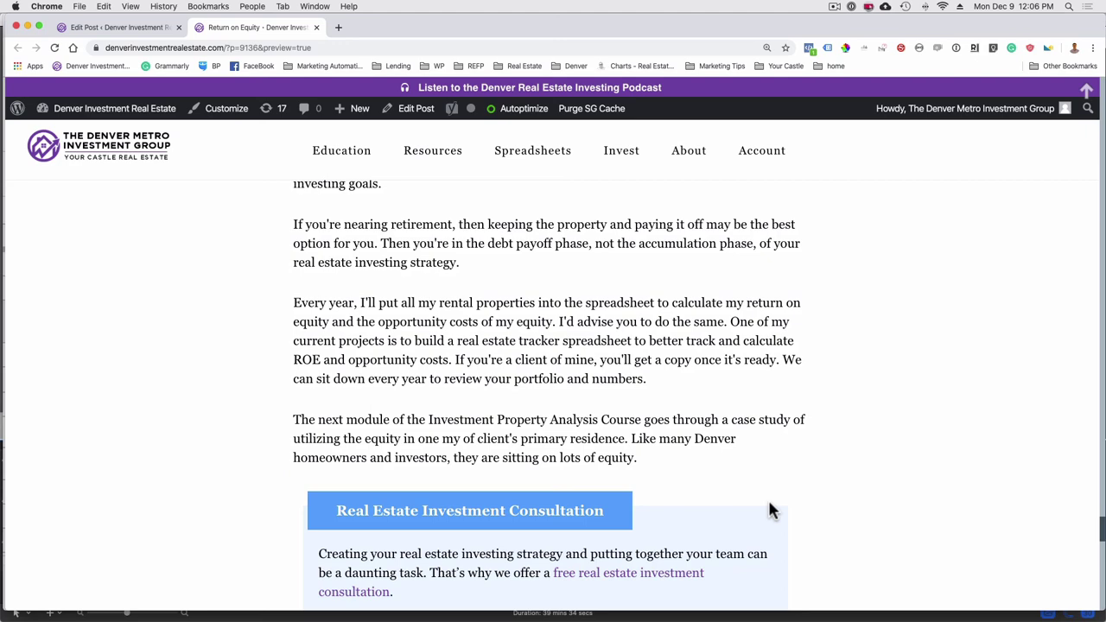
{"action": "scroll", "coordinate": [772, 511], "scroll_direction": "down", "scroll_amount": 1}
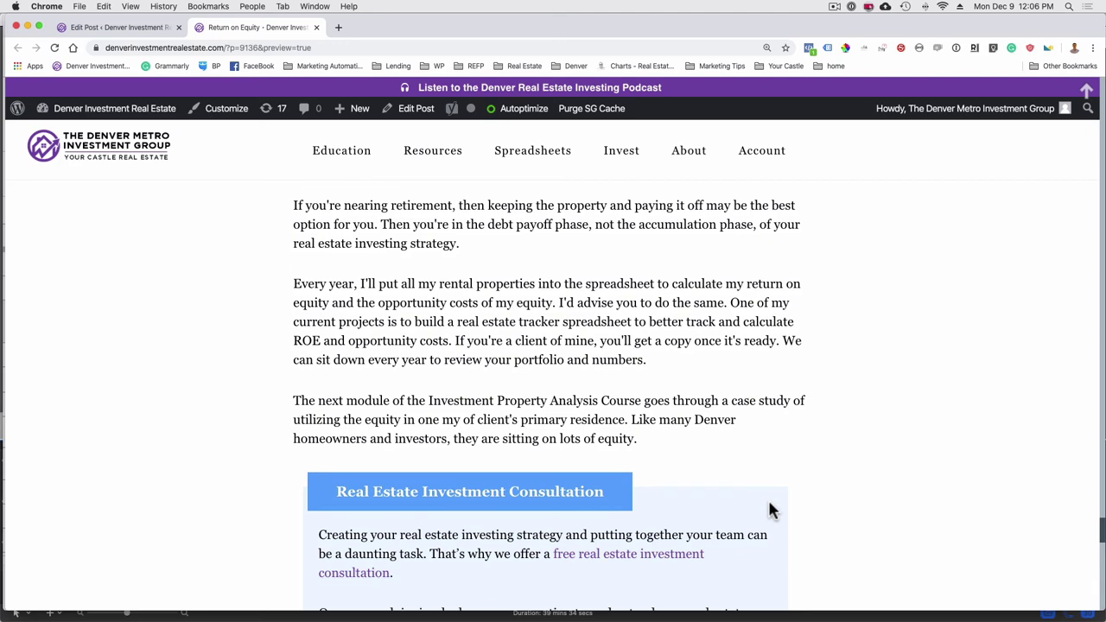
{"action": "scroll", "coordinate": [772, 511], "scroll_direction": "down", "scroll_amount": 3}
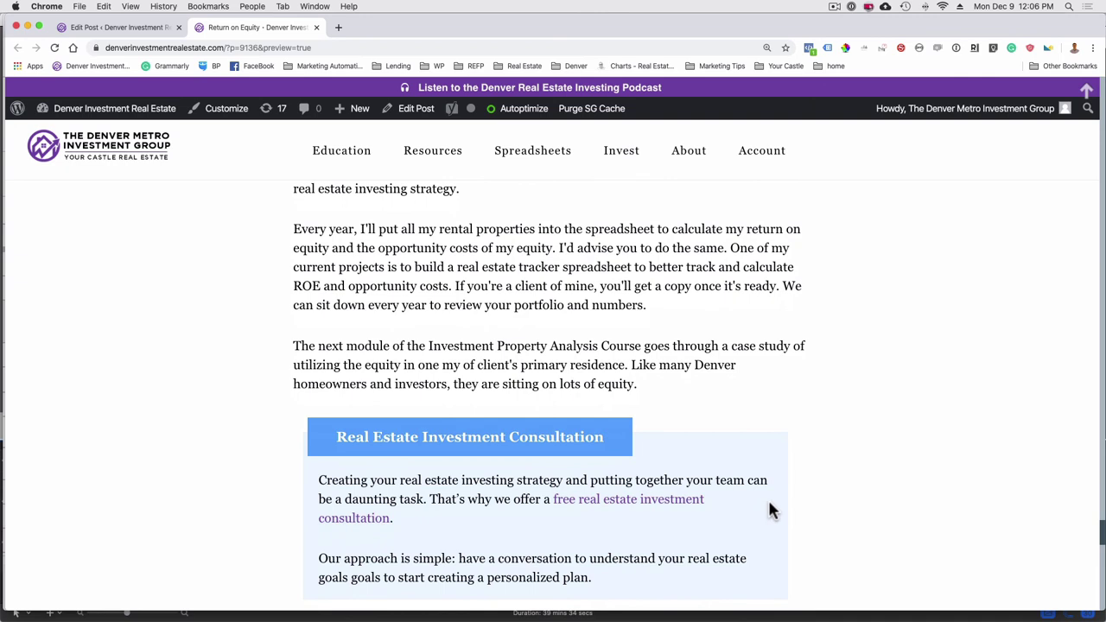